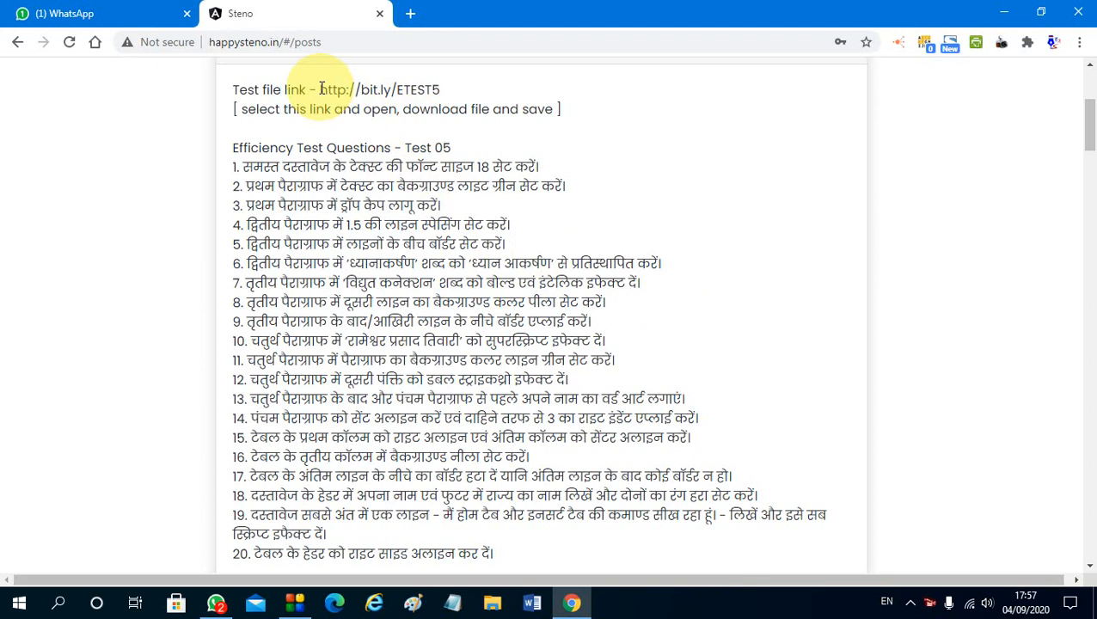
{"action": "left_click_drag", "start_coordinate": [320, 88], "coordinate": [441, 94]}
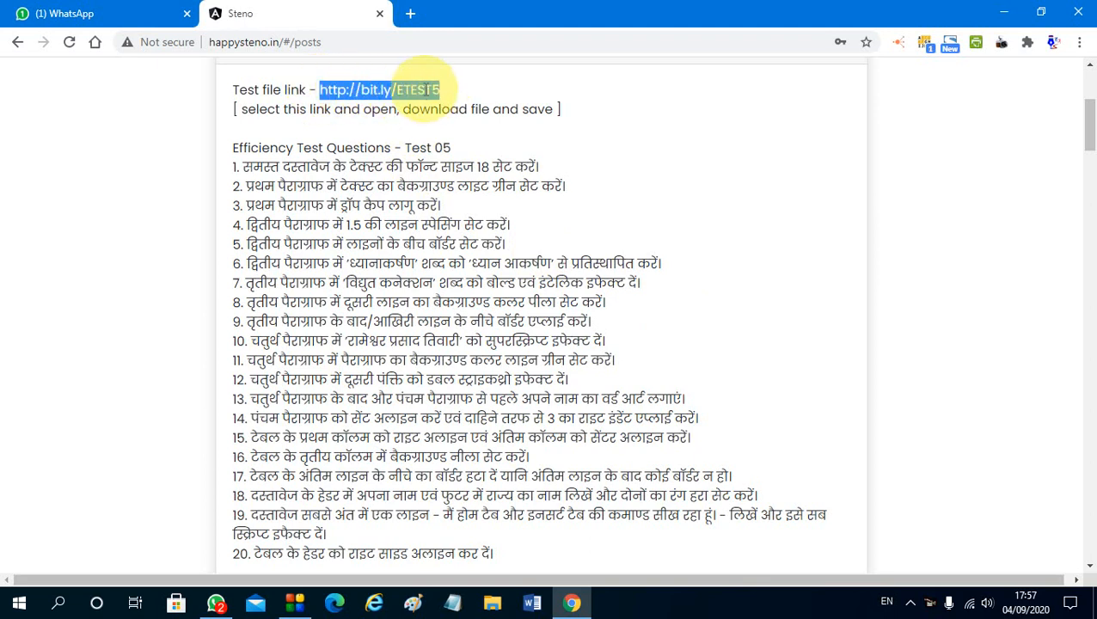
{"action": "right_click", "coordinate": [425, 93]}
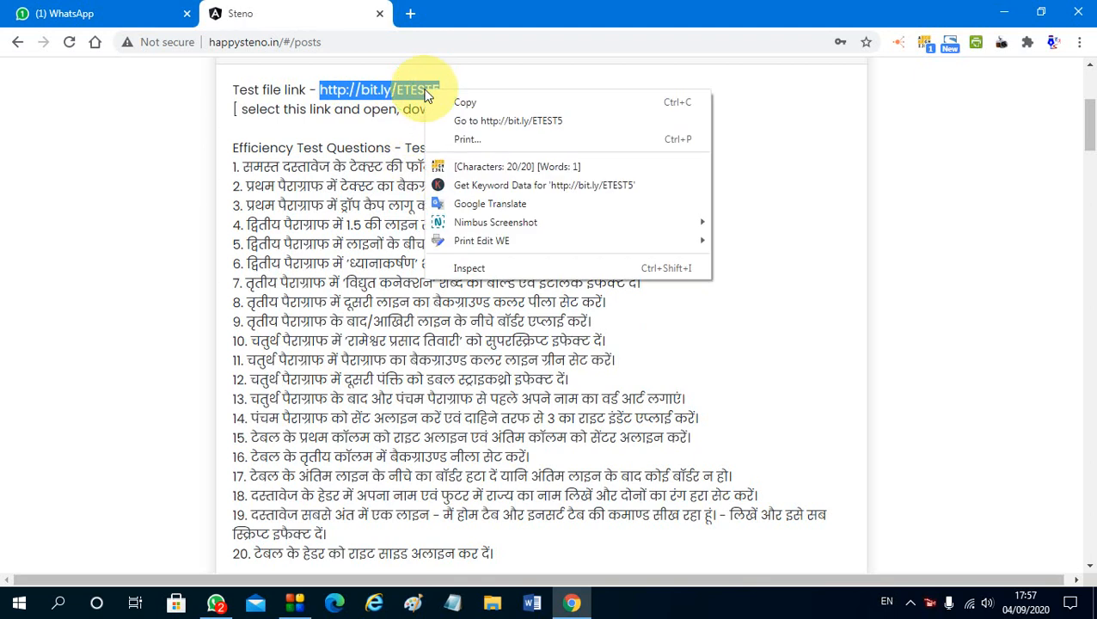
{"action": "left_click", "coordinate": [471, 125]}
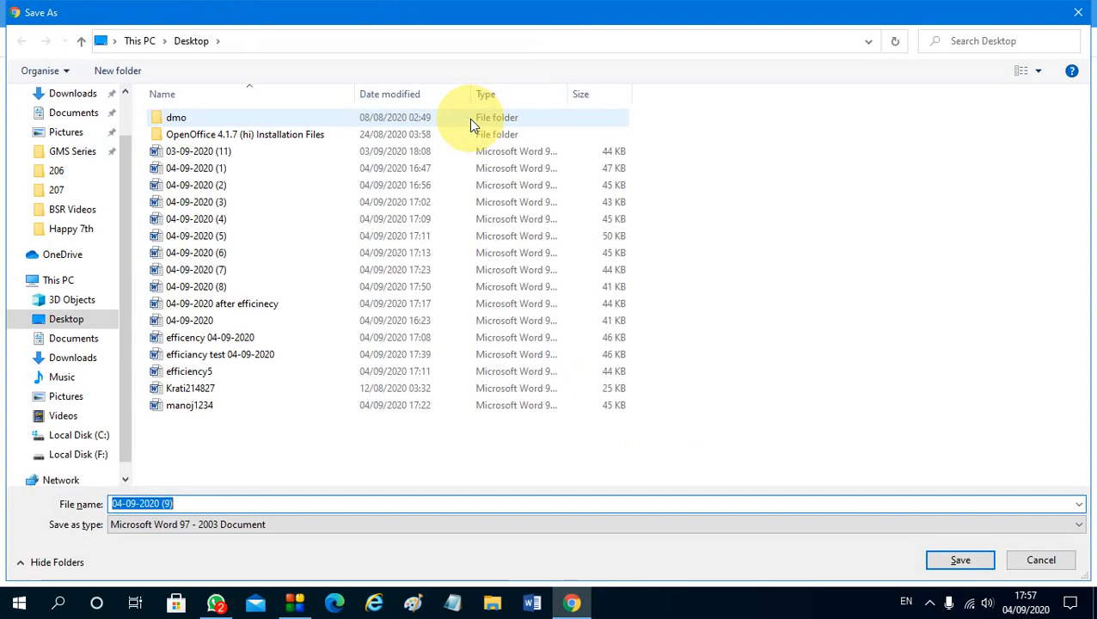
{"action": "key", "text": "Return"}
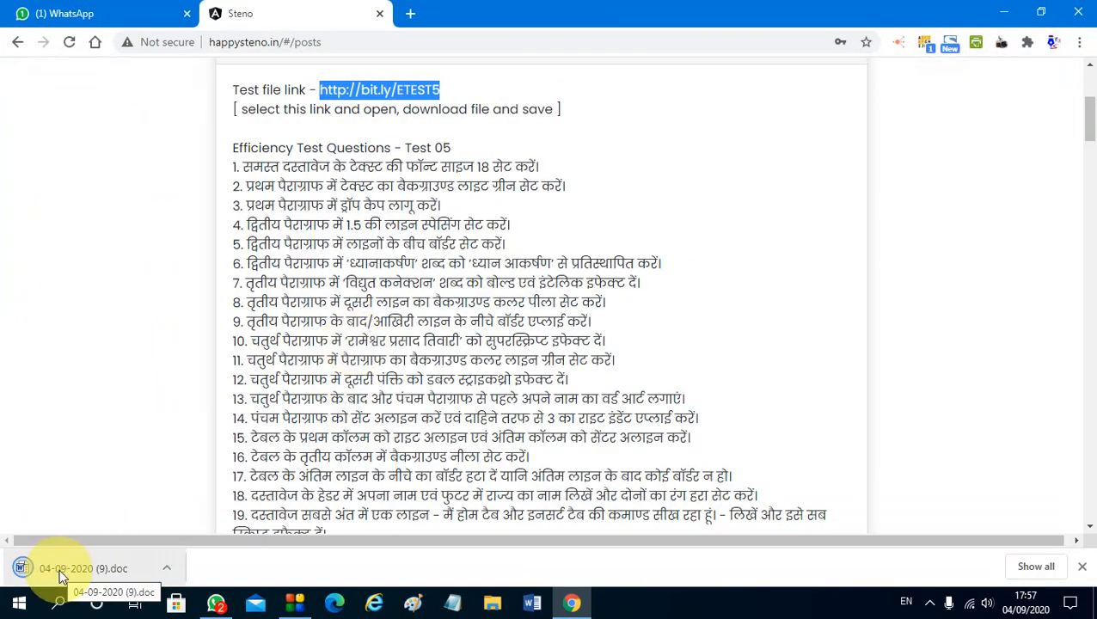
Open the downloaded document 04-09-2020 (9) in Word and enable editing.
{"action": "left_click", "coordinate": [60, 569]}
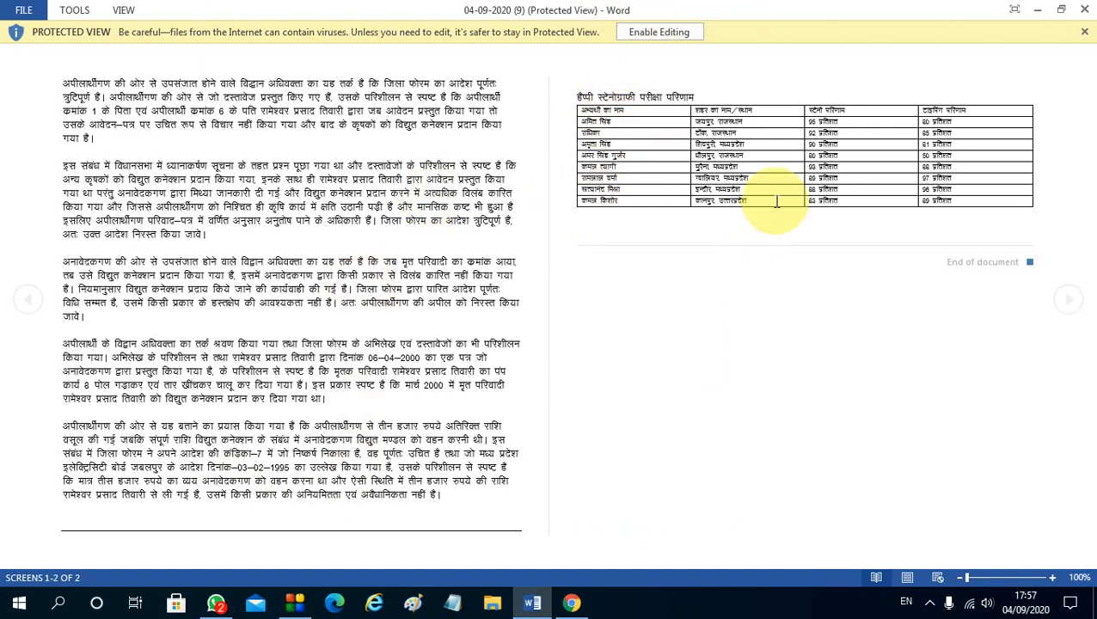
{"action": "left_click", "coordinate": [670, 36]}
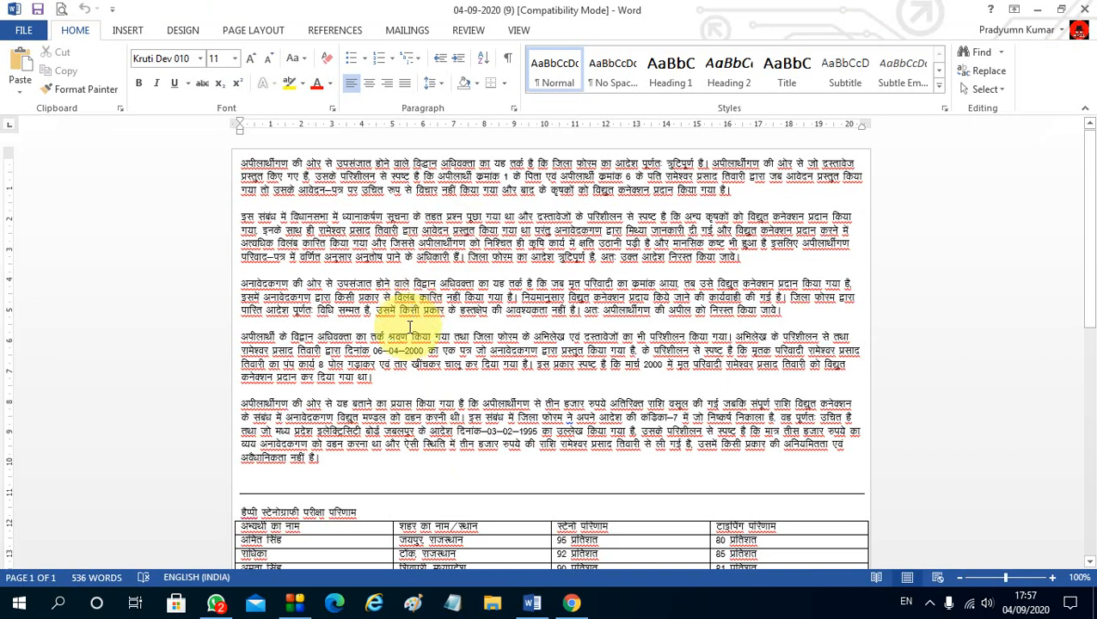
Check question 1 in the browser's test list, and set the font size of the entire Word document to 18.
{"action": "left_click", "coordinate": [571, 603]}
{"action": "left_click", "coordinate": [369, 205]}
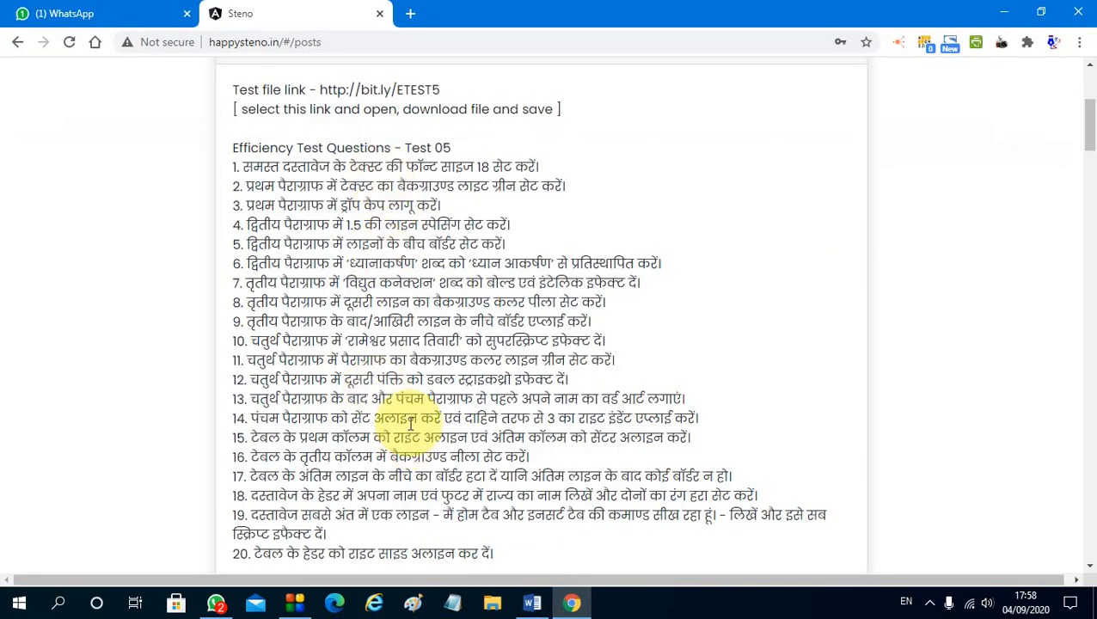
{"action": "left_click", "coordinate": [536, 604]}
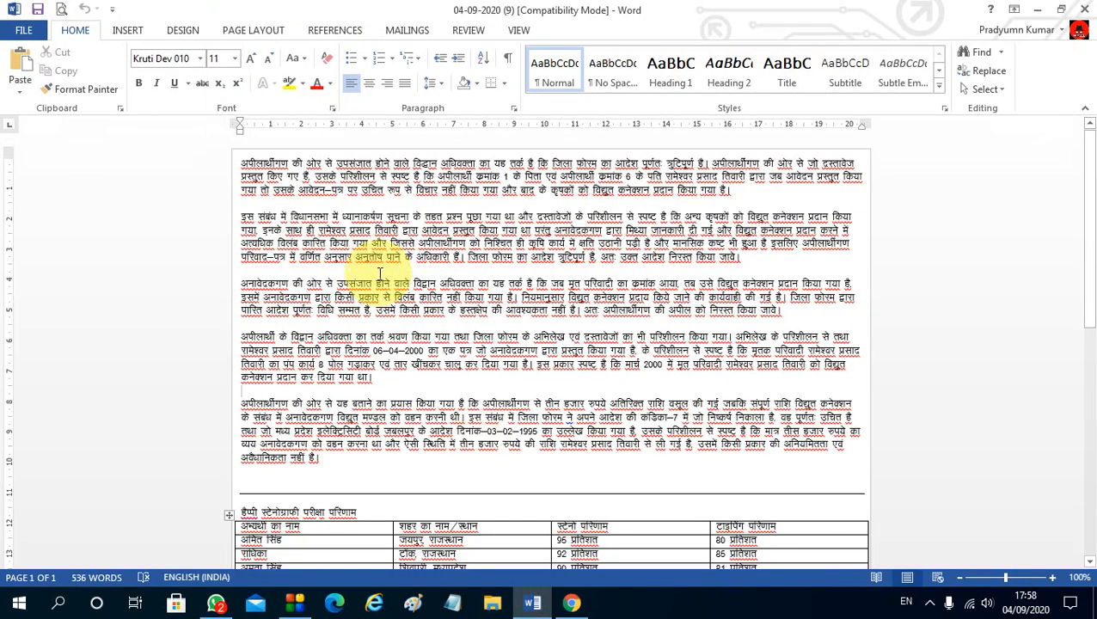
{"action": "left_click", "coordinate": [575, 603]}
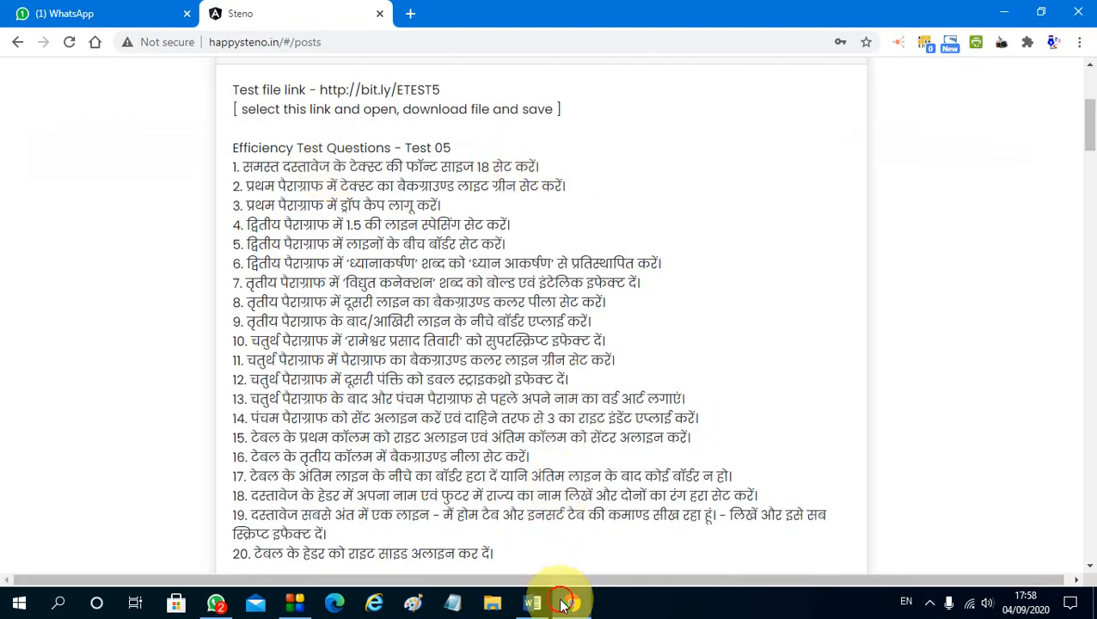
{"action": "left_click", "coordinate": [532, 603]}
{"action": "key", "text": "ctrl+a"}
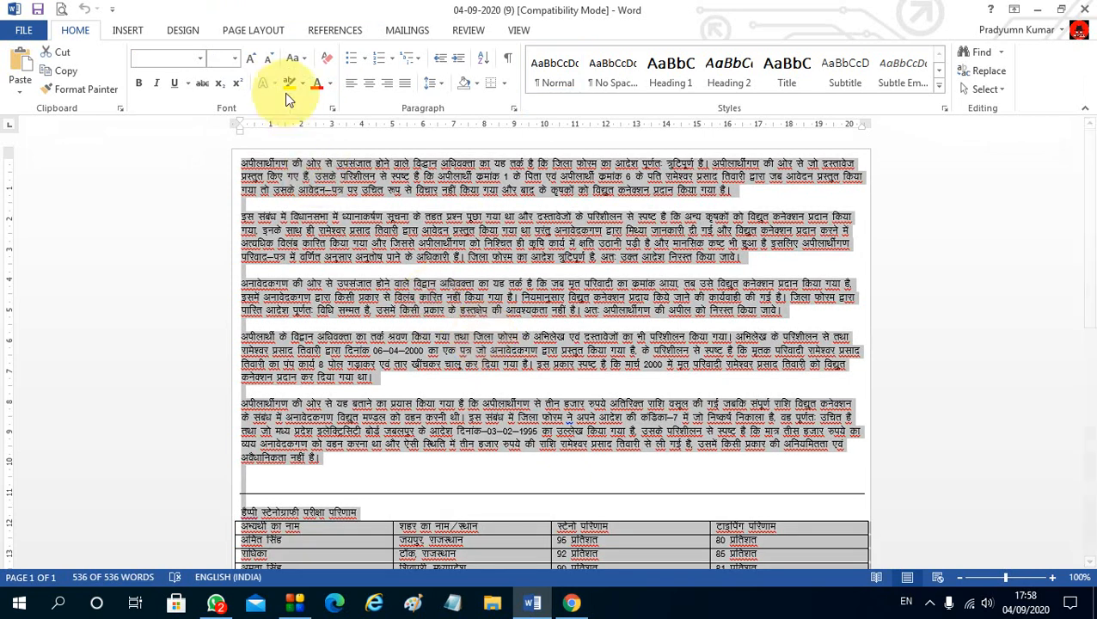
{"action": "left_click", "coordinate": [221, 58]}
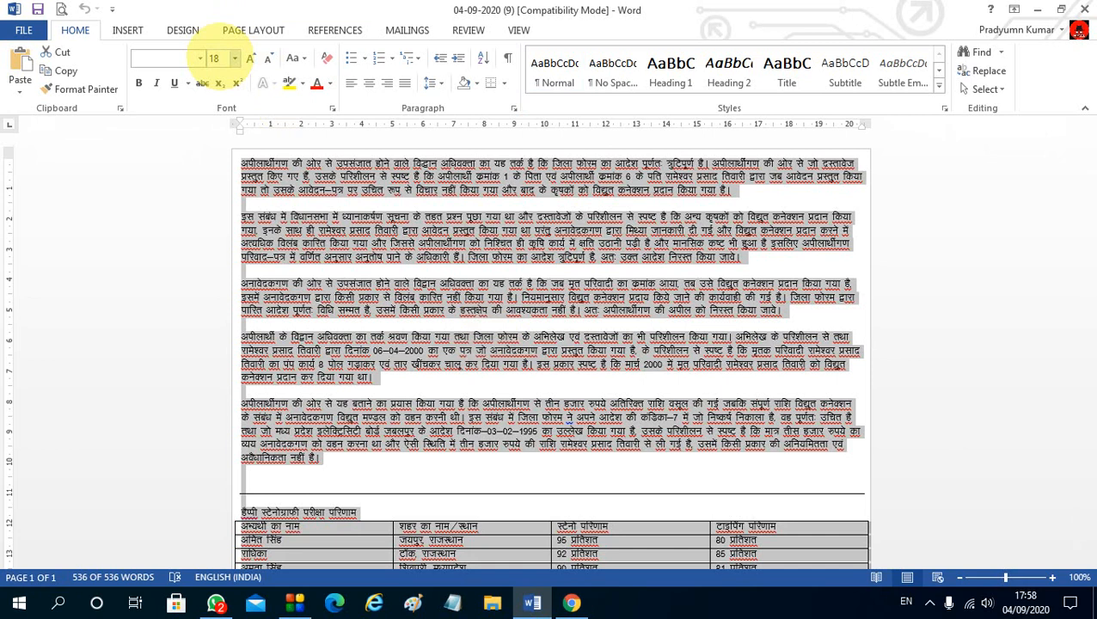
{"action": "type", "text": "18"}
{"action": "key", "text": "Return"}
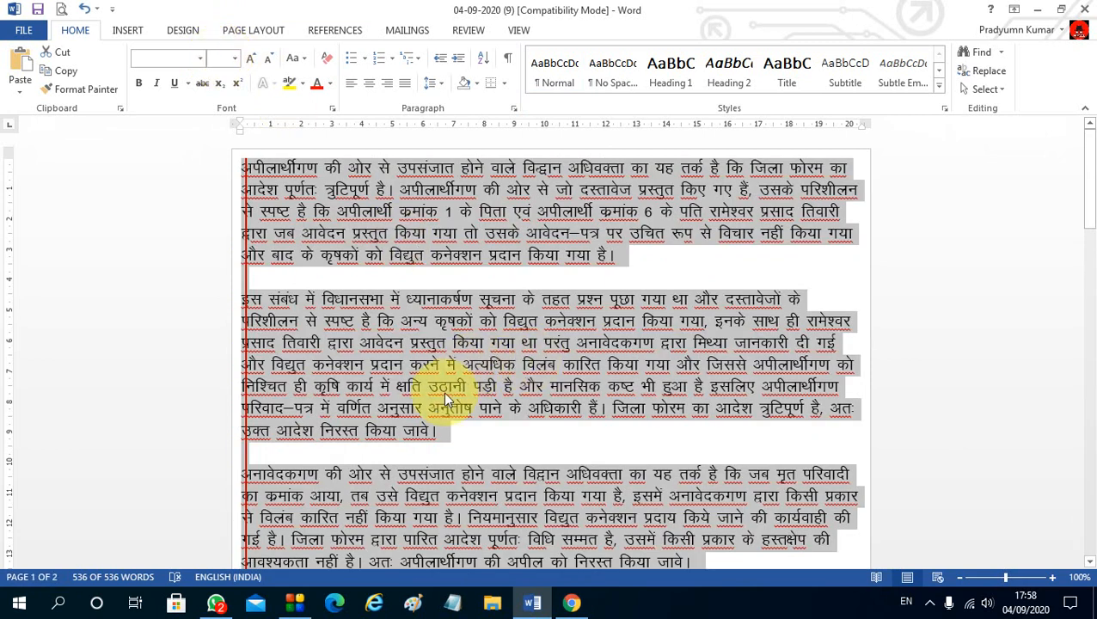
Check question 2 in the browser, and highlight the text of the document's first paragraph in Bright Green.
{"action": "left_click", "coordinate": [571, 603]}
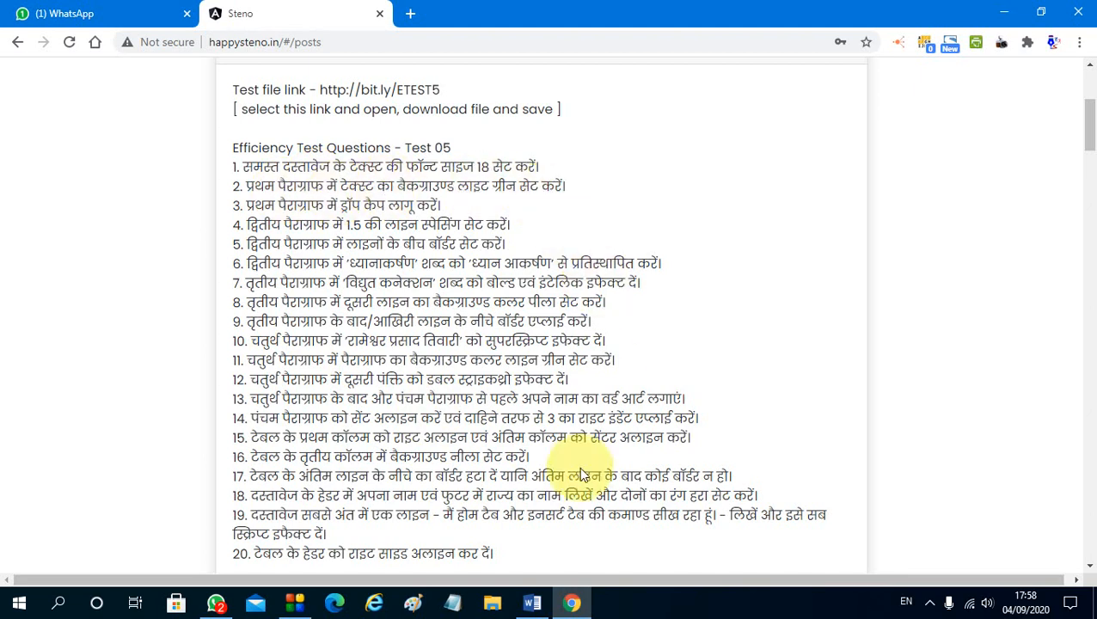
{"action": "left_click", "coordinate": [569, 593]}
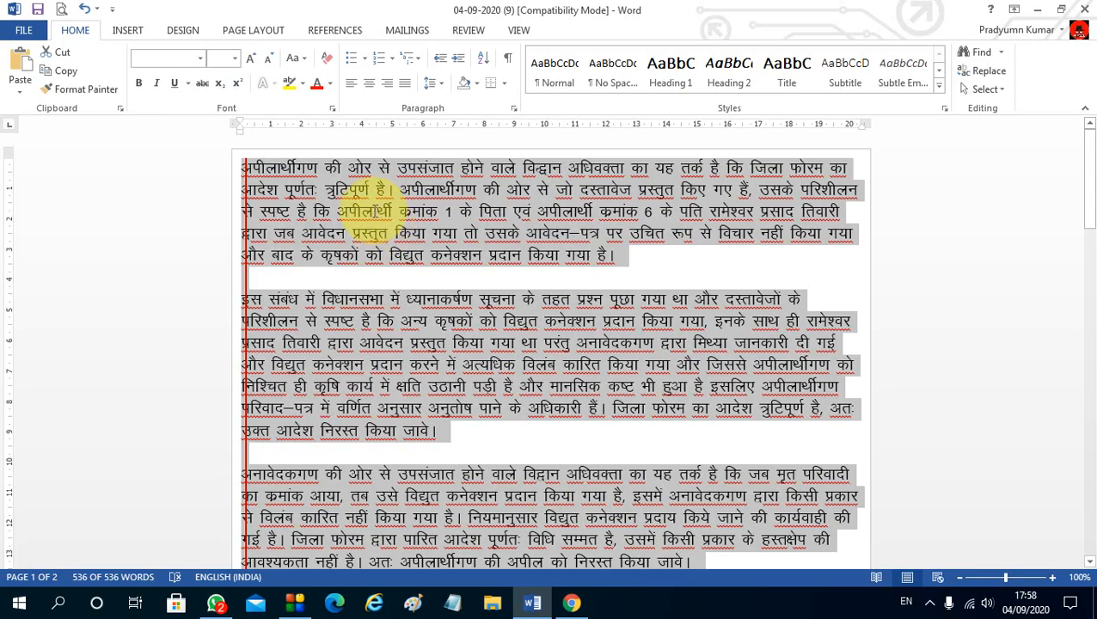
{"action": "left_click", "coordinate": [373, 211]}
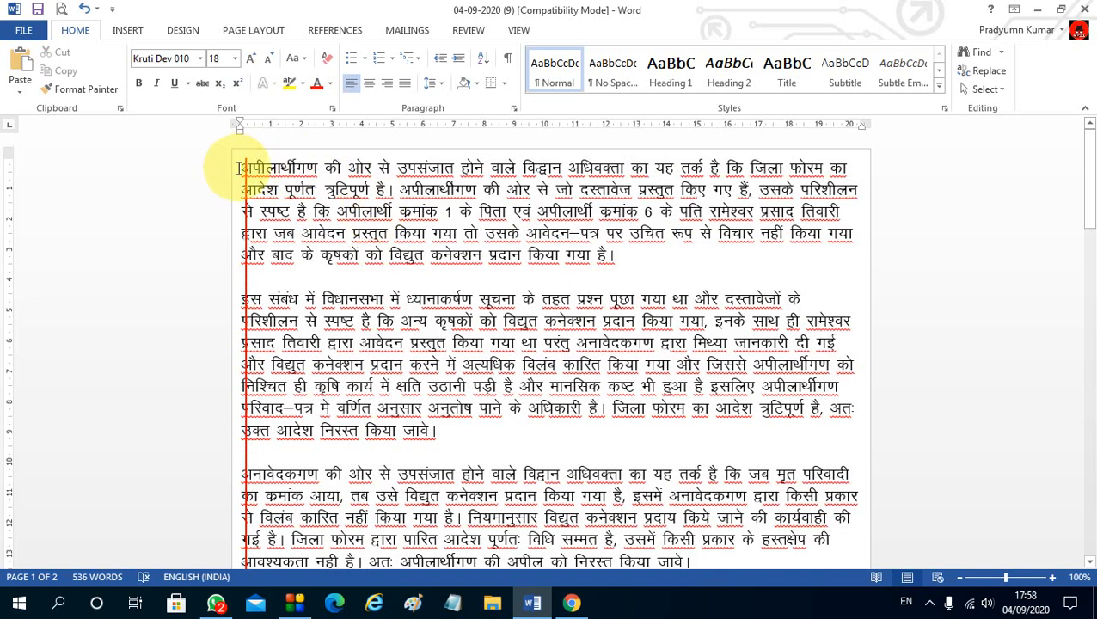
{"action": "triple_click", "coordinate": [613, 255]}
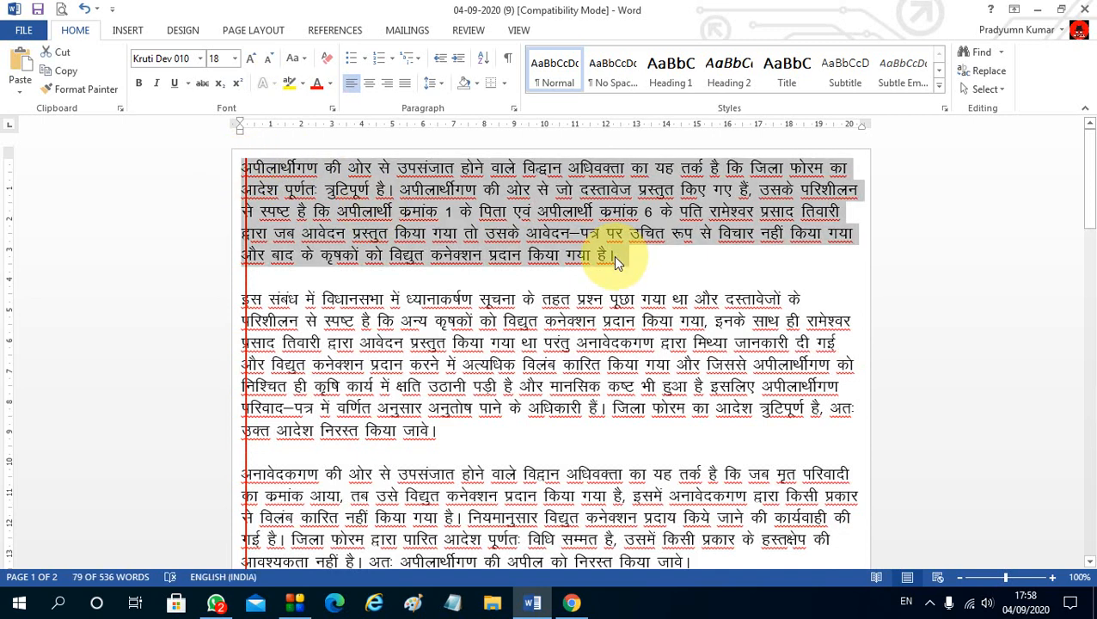
{"action": "left_click", "coordinate": [303, 84]}
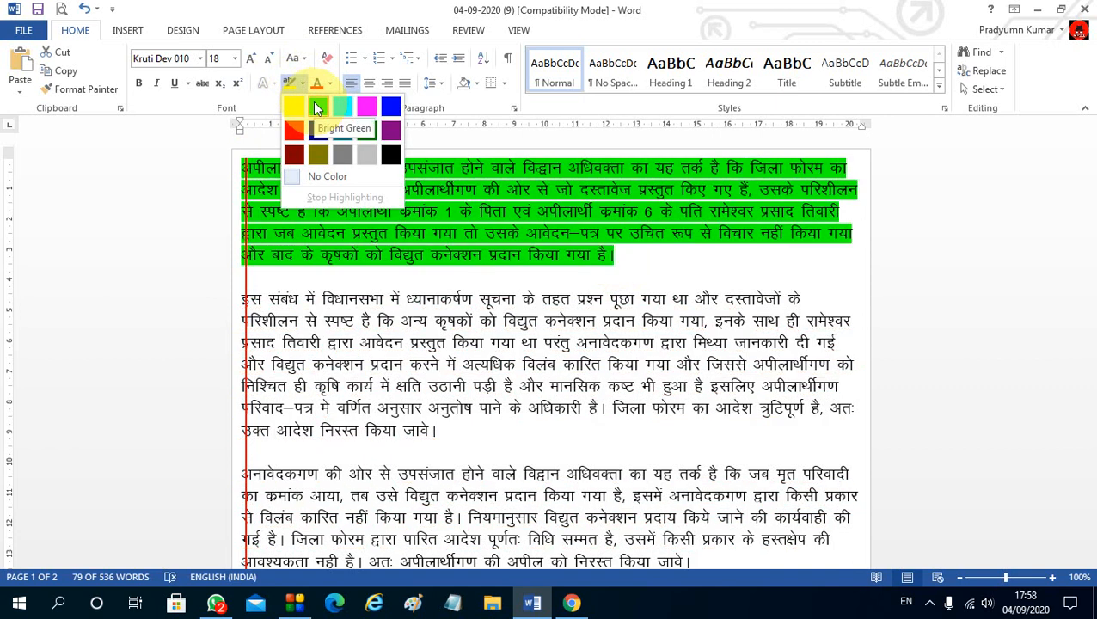
{"action": "left_click", "coordinate": [317, 106]}
{"action": "key", "text": "Right"}
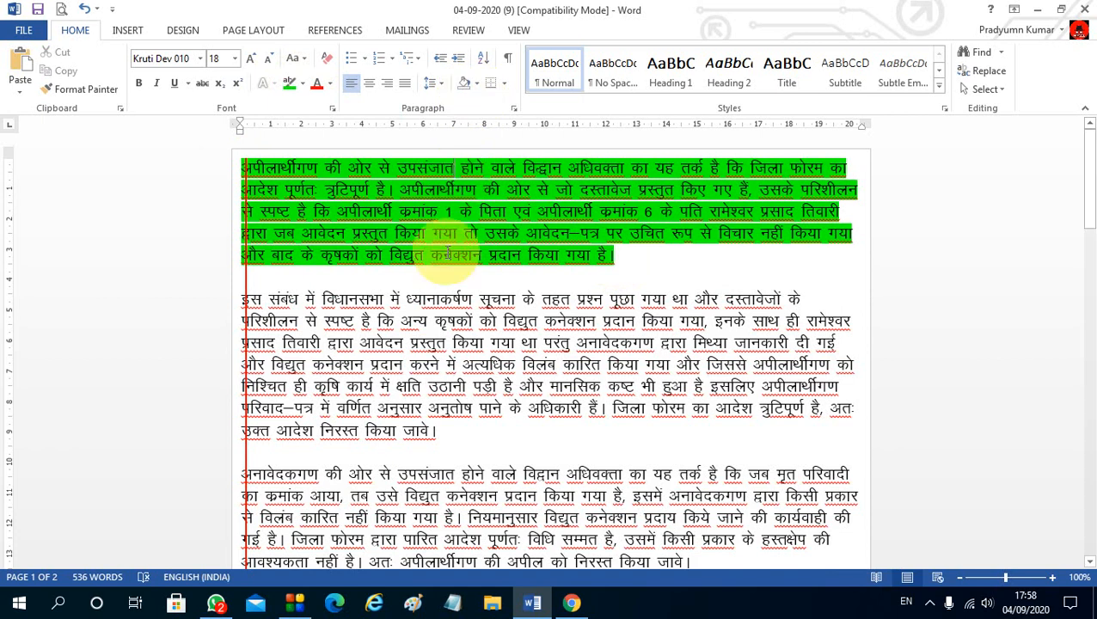
Check question 3 in the browser, and apply a Dropped drop cap to the first paragraph in Word.
{"action": "mouse_move", "coordinate": [537, 606]}
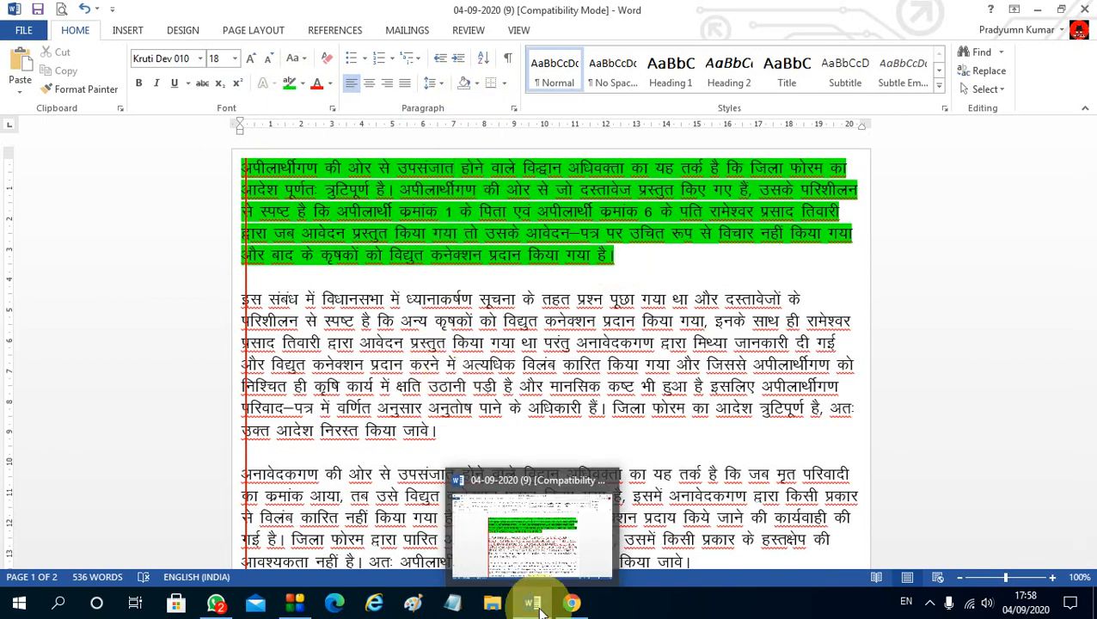
{"action": "left_click", "coordinate": [571, 604]}
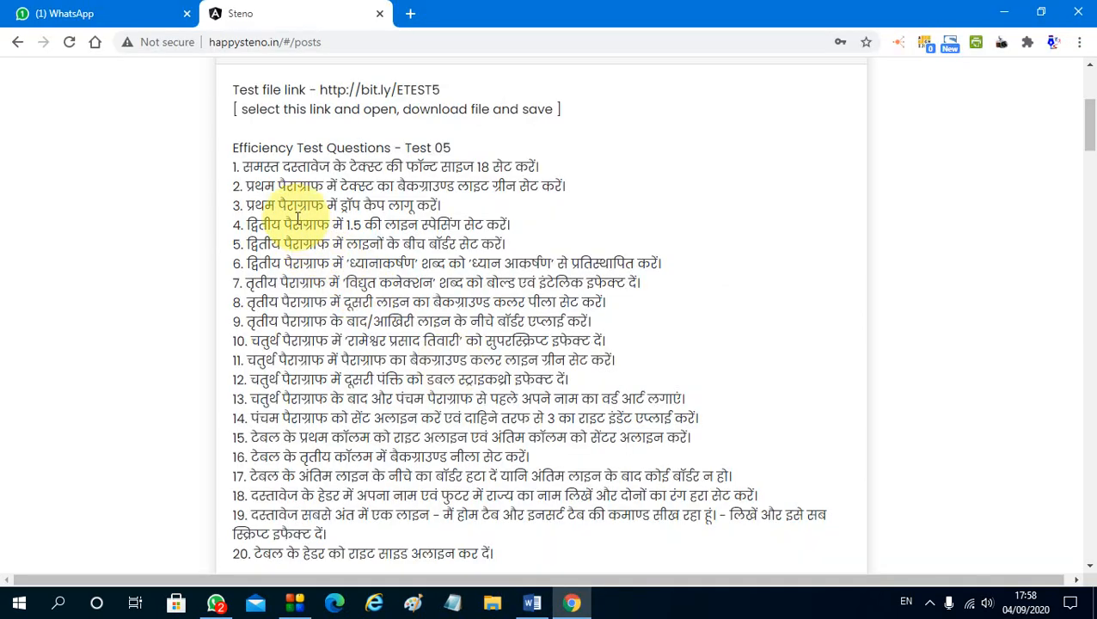
{"action": "left_click_drag", "start_coordinate": [287, 204], "coordinate": [443, 205]}
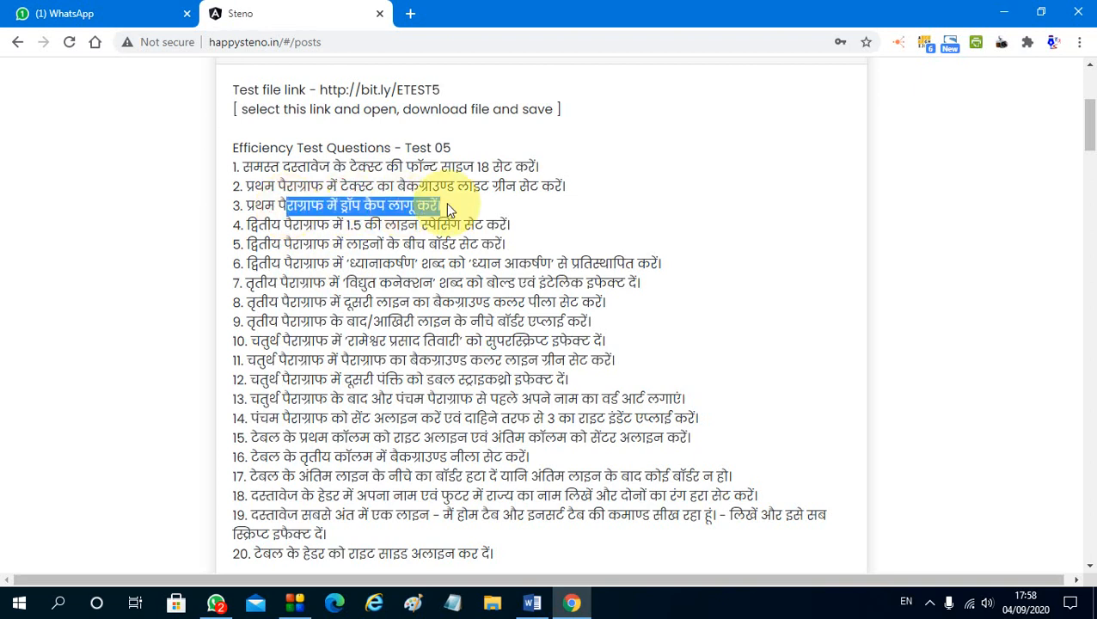
{"action": "left_click", "coordinate": [567, 602]}
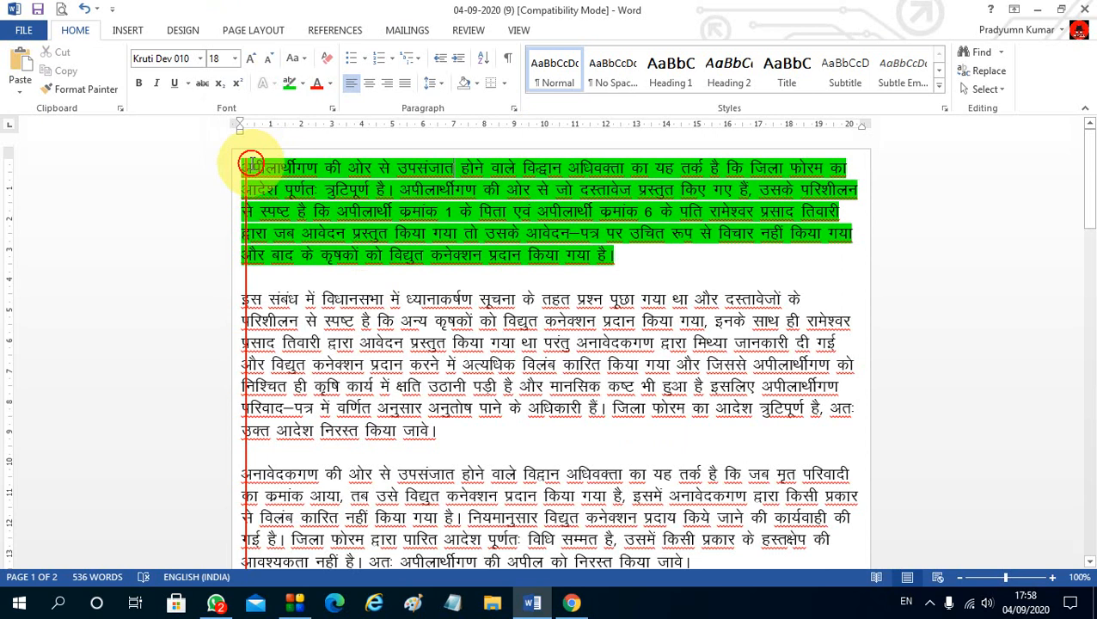
{"action": "double_click", "coordinate": [317, 294]}
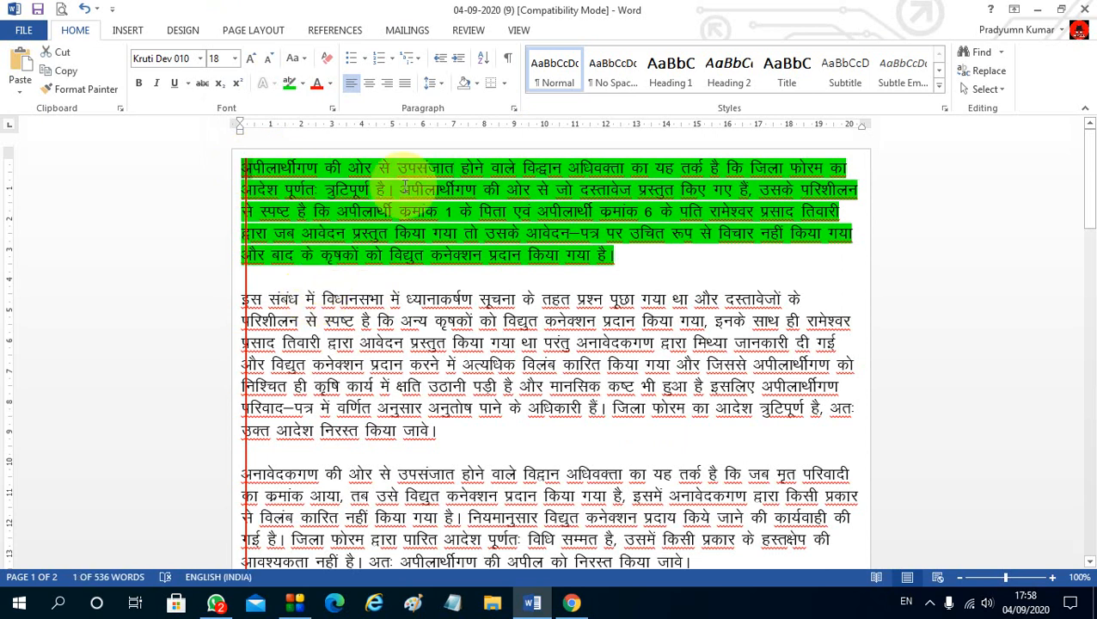
{"action": "left_click", "coordinate": [127, 32]}
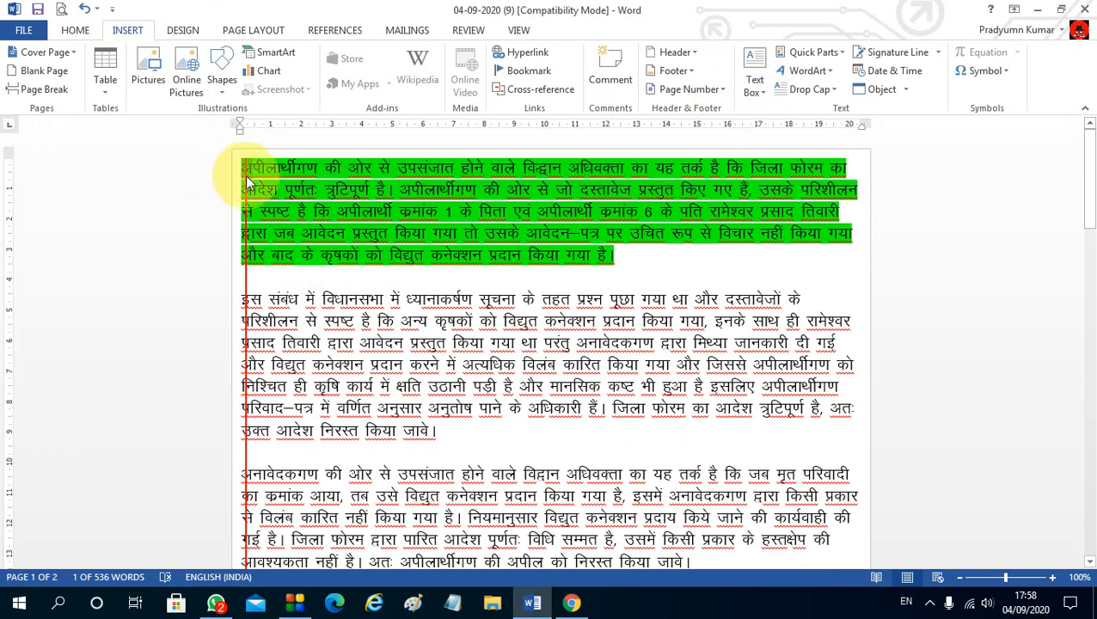
{"action": "left_click", "coordinate": [797, 90]}
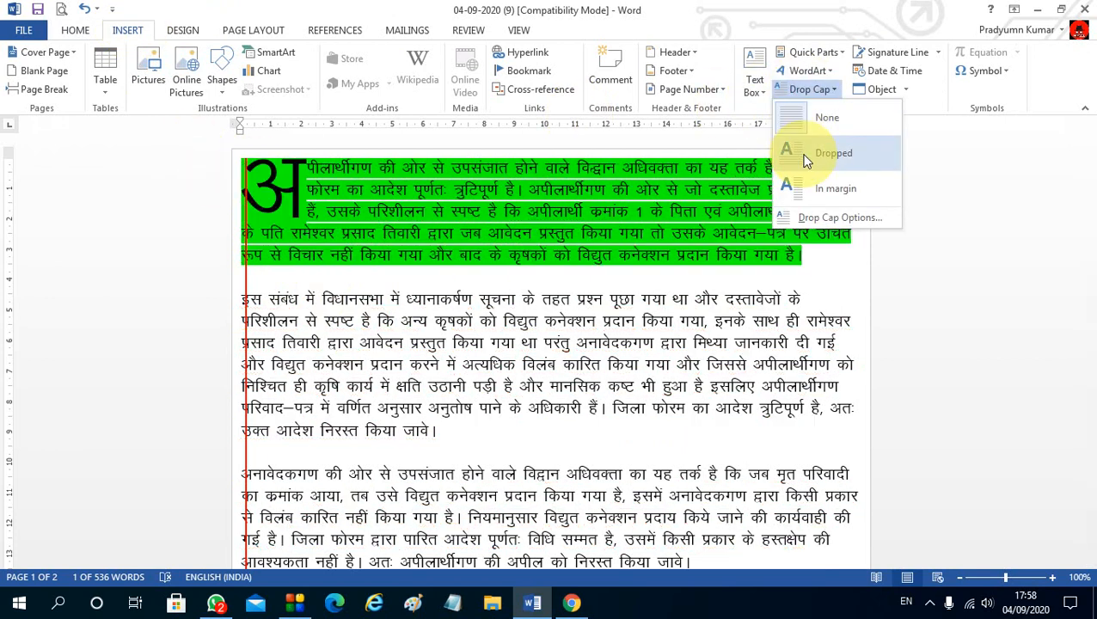
{"action": "left_click", "coordinate": [789, 153]}
{"action": "left_click", "coordinate": [522, 272]}
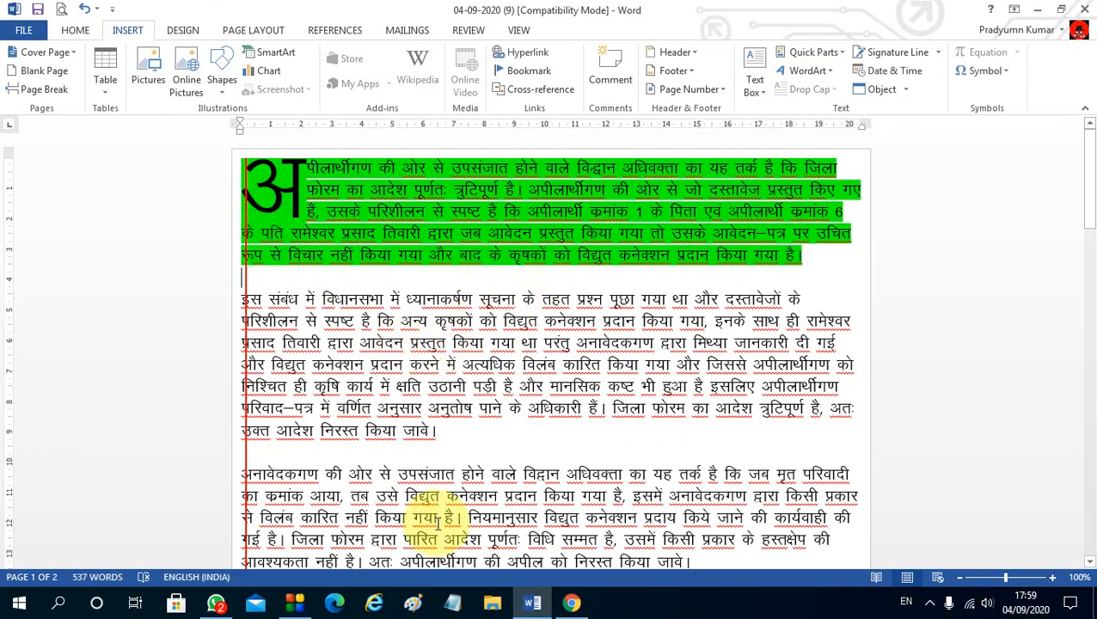
Check question 4 in the browser, and set the line spacing of the second paragraph in Word to 1.5.
{"action": "left_click", "coordinate": [570, 603]}
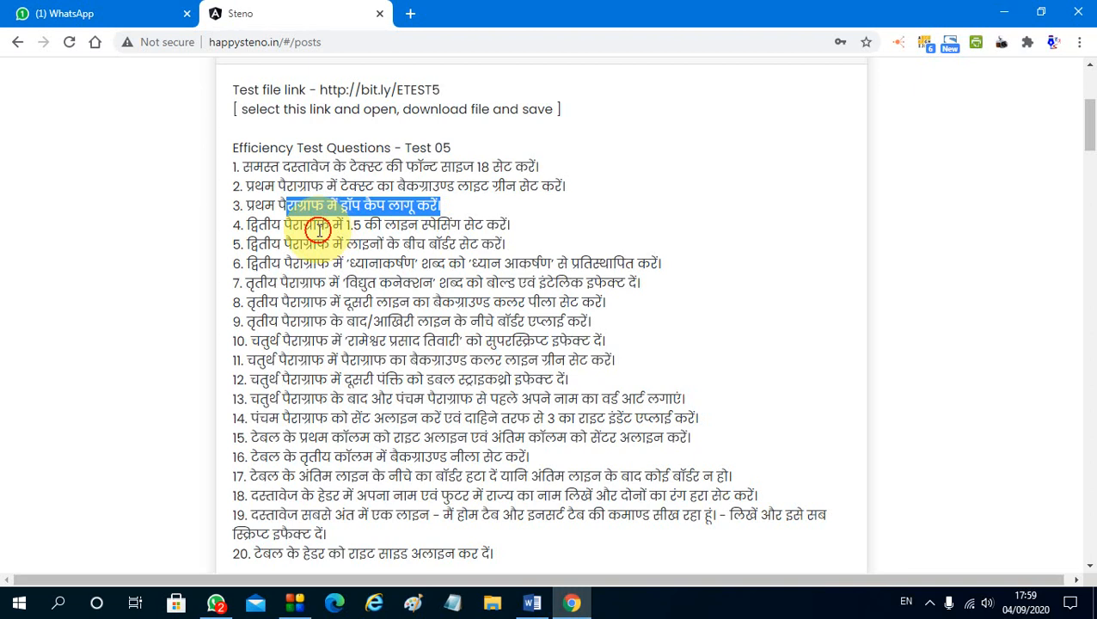
{"action": "left_click", "coordinate": [318, 230]}
{"action": "left_click_drag", "start_coordinate": [506, 228], "coordinate": [356, 227]}
{"action": "left_click_drag", "start_coordinate": [361, 228], "coordinate": [338, 228]}
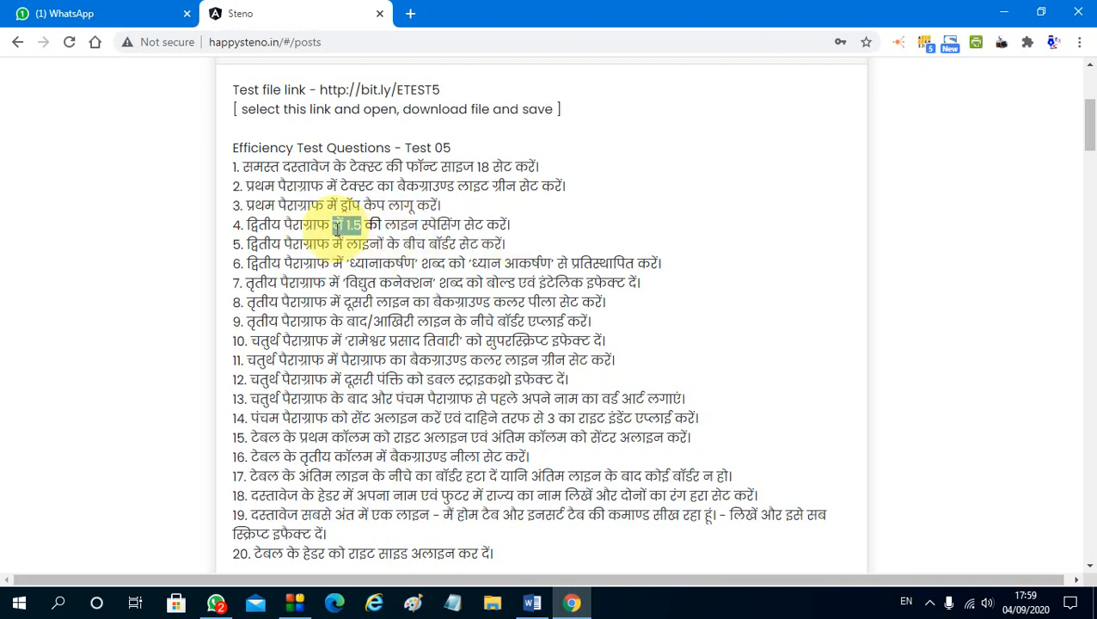
{"action": "left_click", "coordinate": [568, 605]}
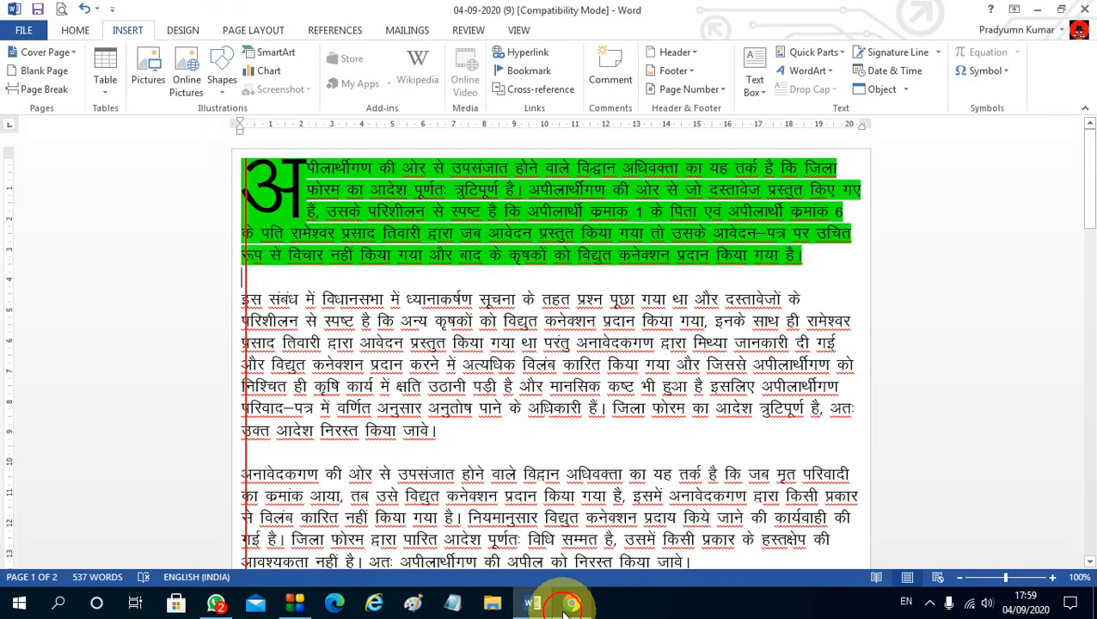
{"action": "left_click", "coordinate": [439, 364]}
{"action": "left_click", "coordinate": [75, 30]}
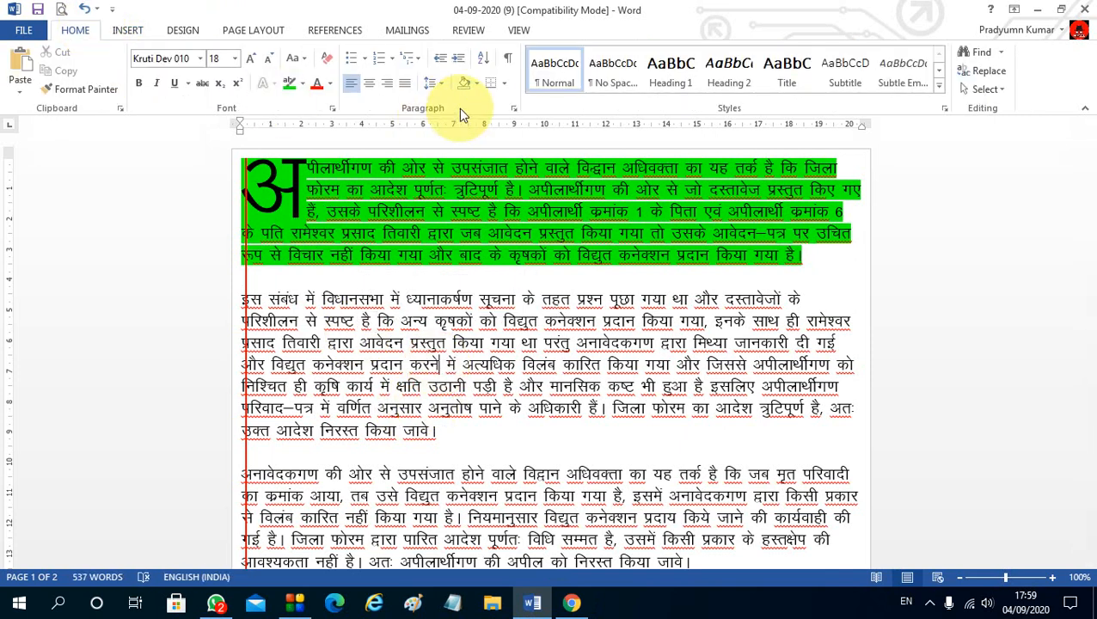
{"action": "left_click", "coordinate": [431, 84]}
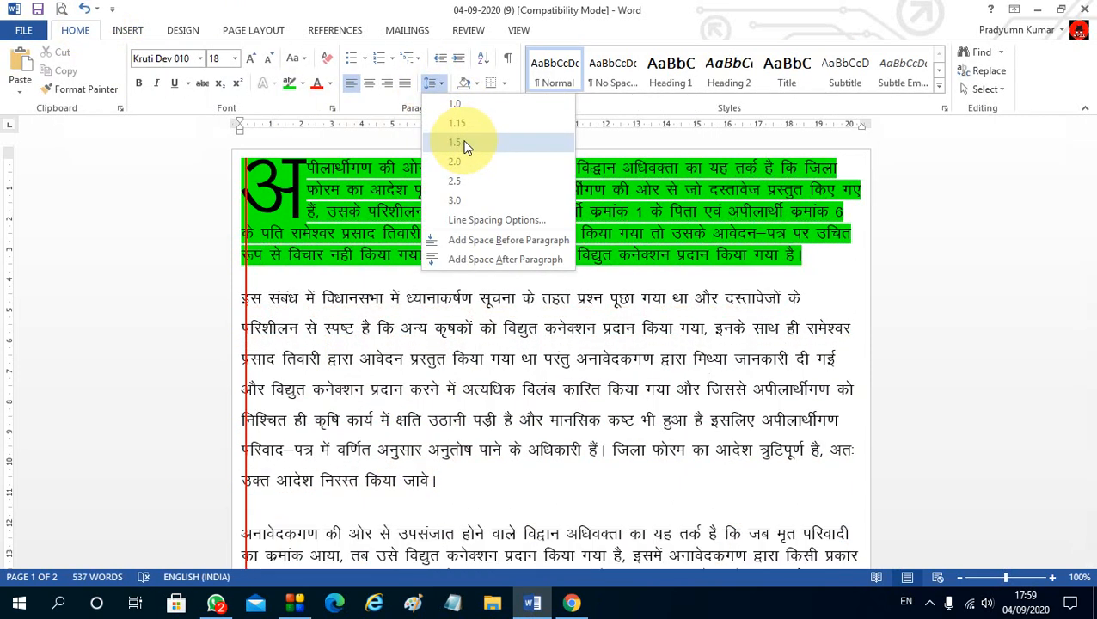
{"action": "left_click", "coordinate": [464, 144]}
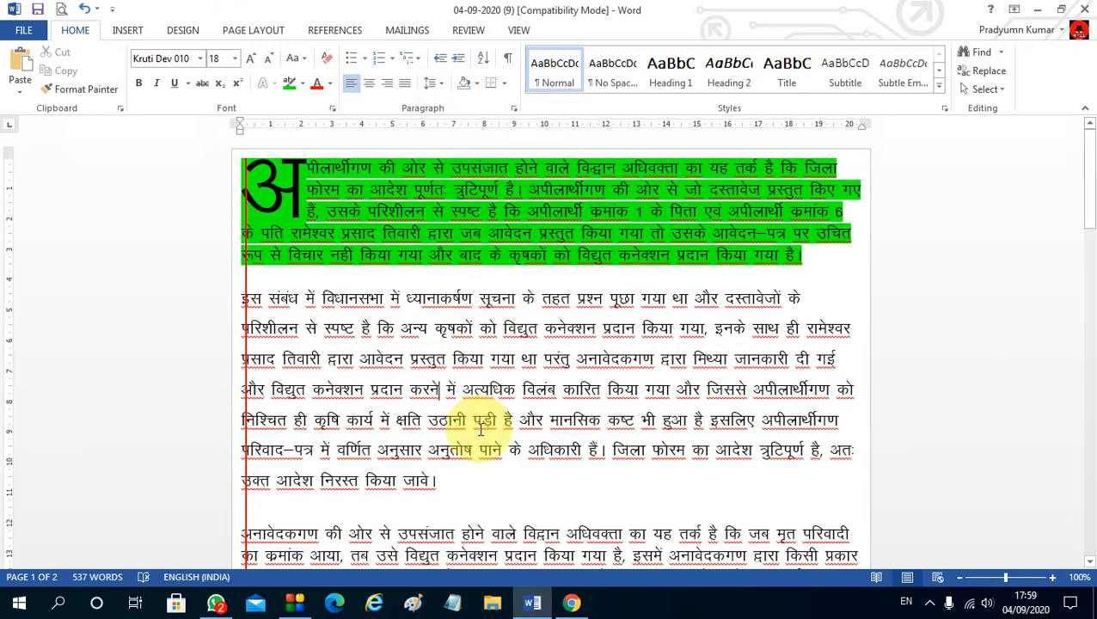
Check question 5 about borders for the second paragraph in the browser's test list, and return to Word.
{"action": "left_click", "coordinate": [572, 605]}
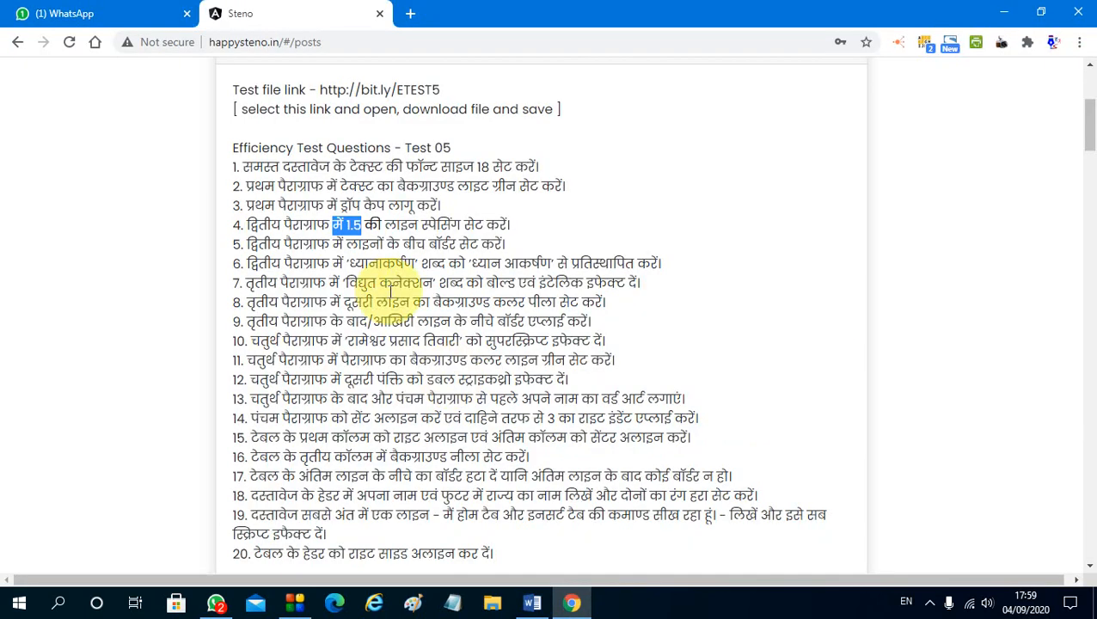
{"action": "triple_click", "coordinate": [360, 246]}
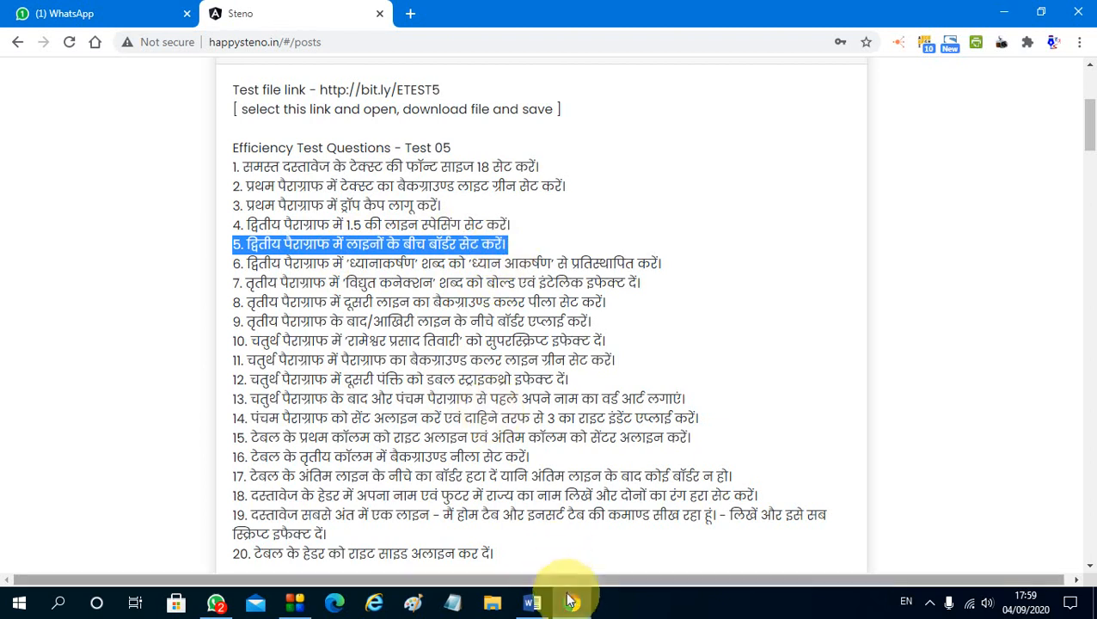
{"action": "mouse_move", "coordinate": [572, 605]}
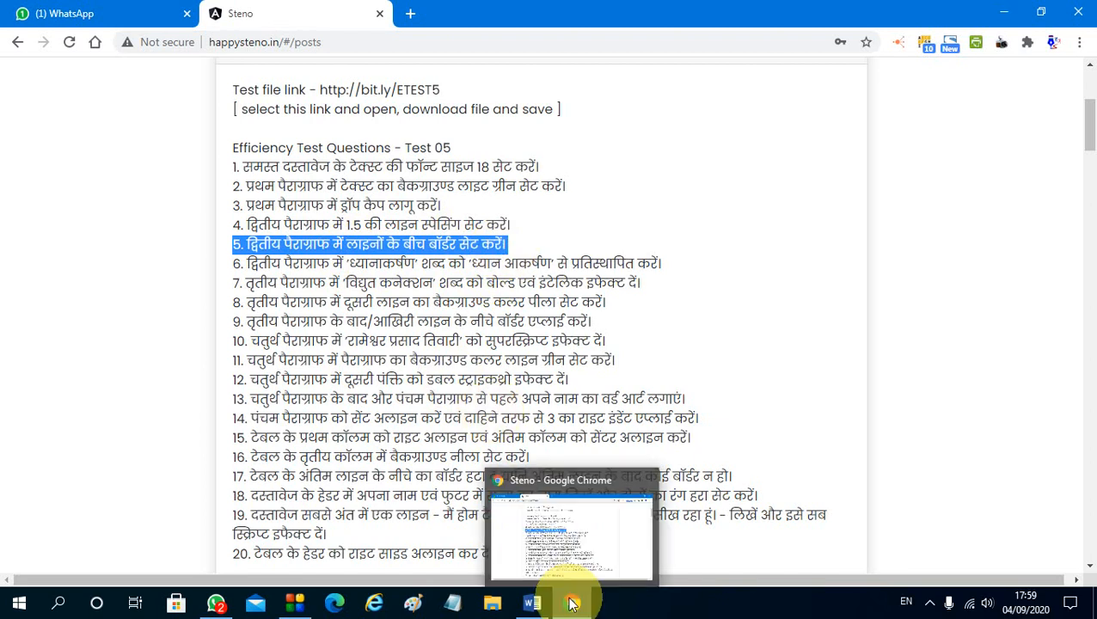
{"action": "mouse_move", "coordinate": [528, 606]}
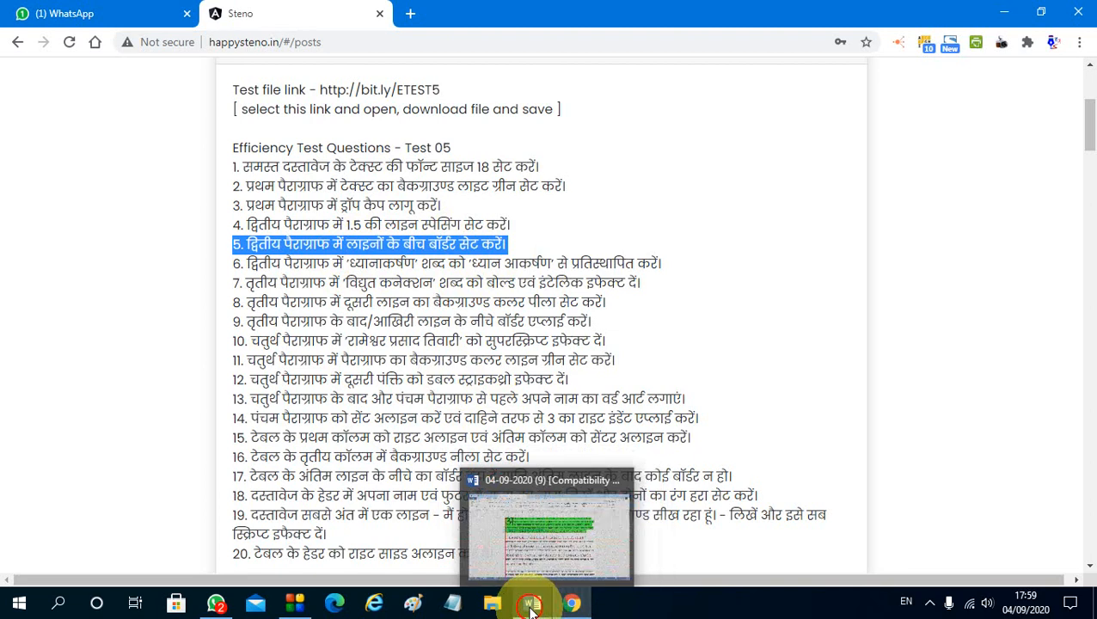
{"action": "left_click", "coordinate": [530, 605]}
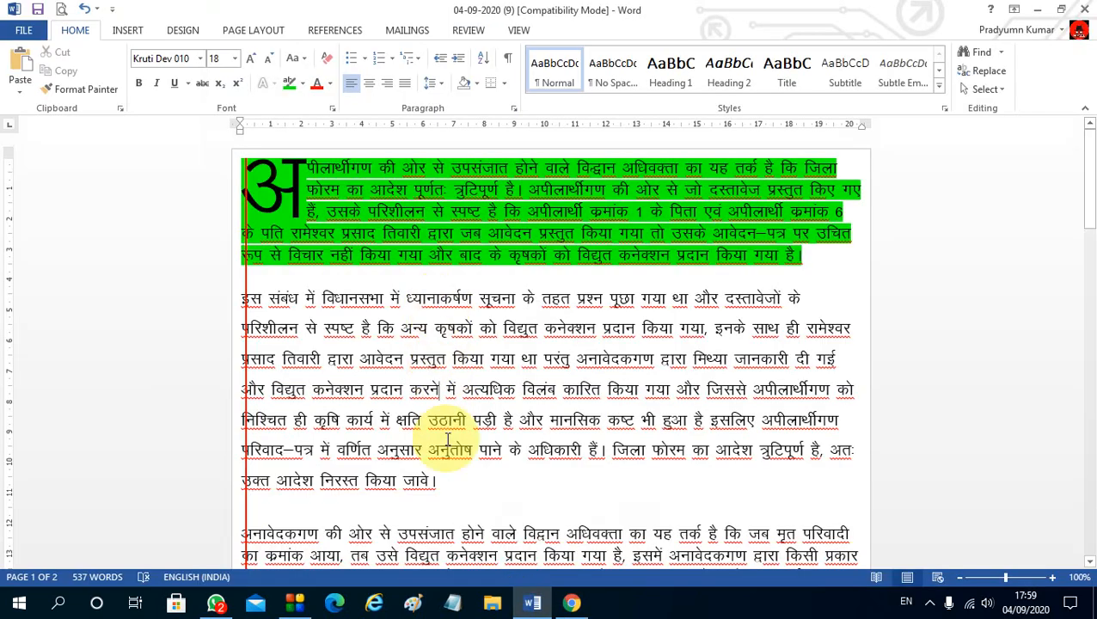
Try Inside Borders on the second paragraph's text, and undo the last two changes.
{"action": "left_click_drag", "start_coordinate": [436, 465], "coordinate": [394, 308]}
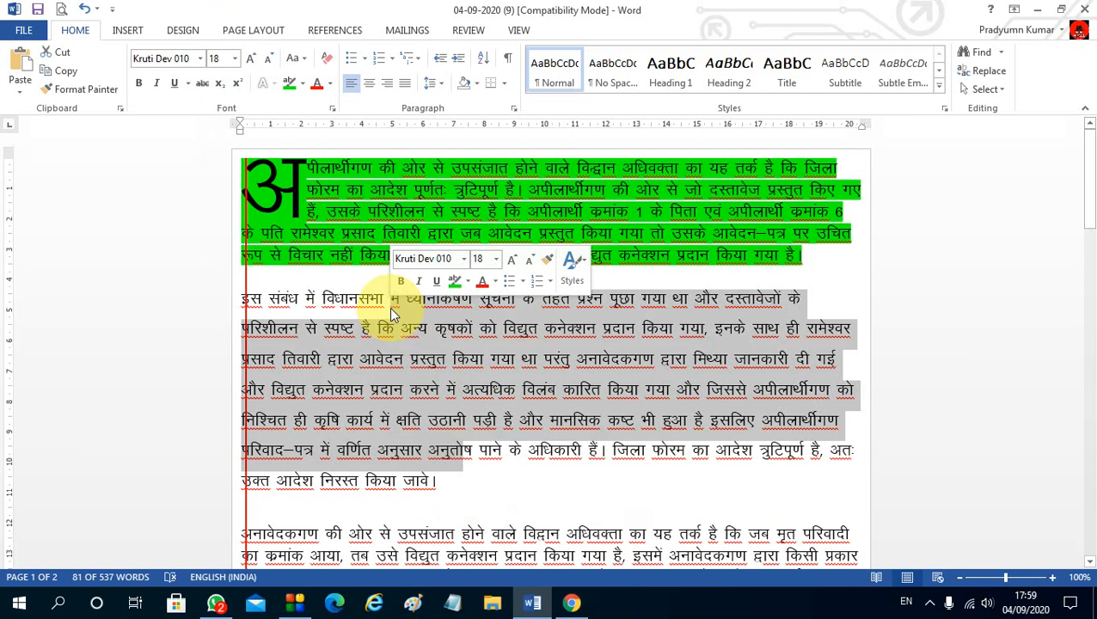
{"action": "left_click", "coordinate": [507, 86]}
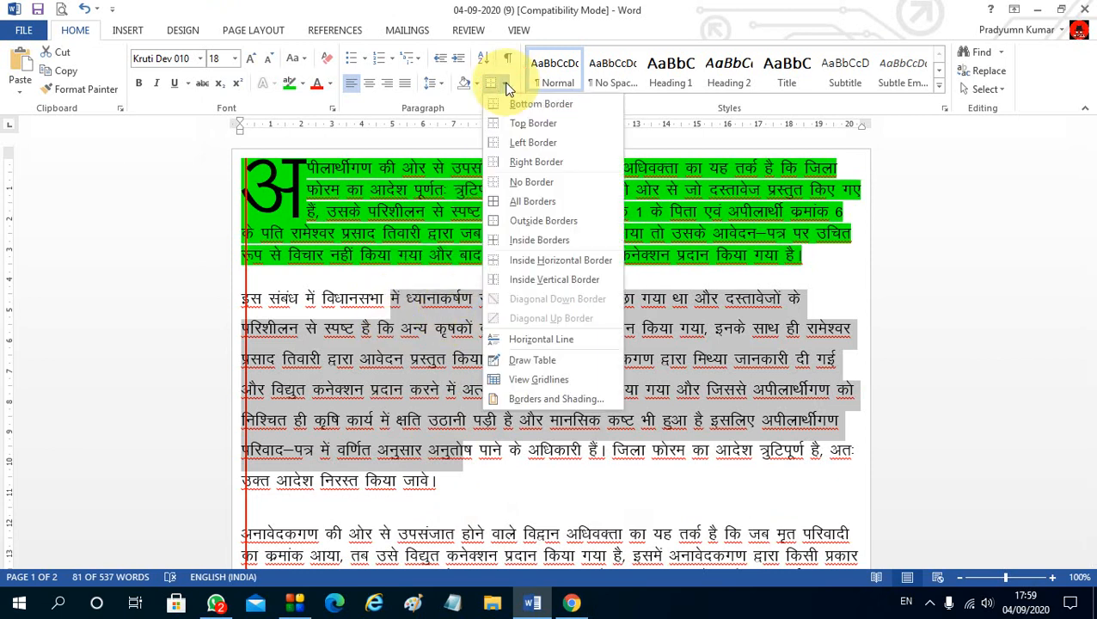
{"action": "left_click", "coordinate": [524, 249]}
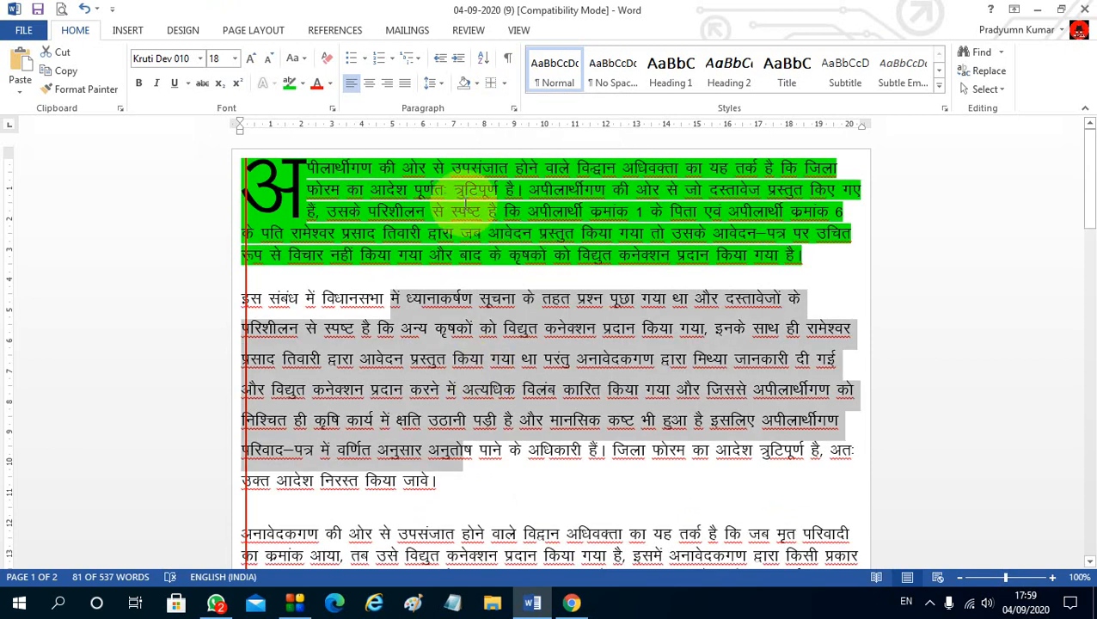
{"action": "key", "text": "ctrl+z"}
{"action": "key", "text": "ctrl+z"}
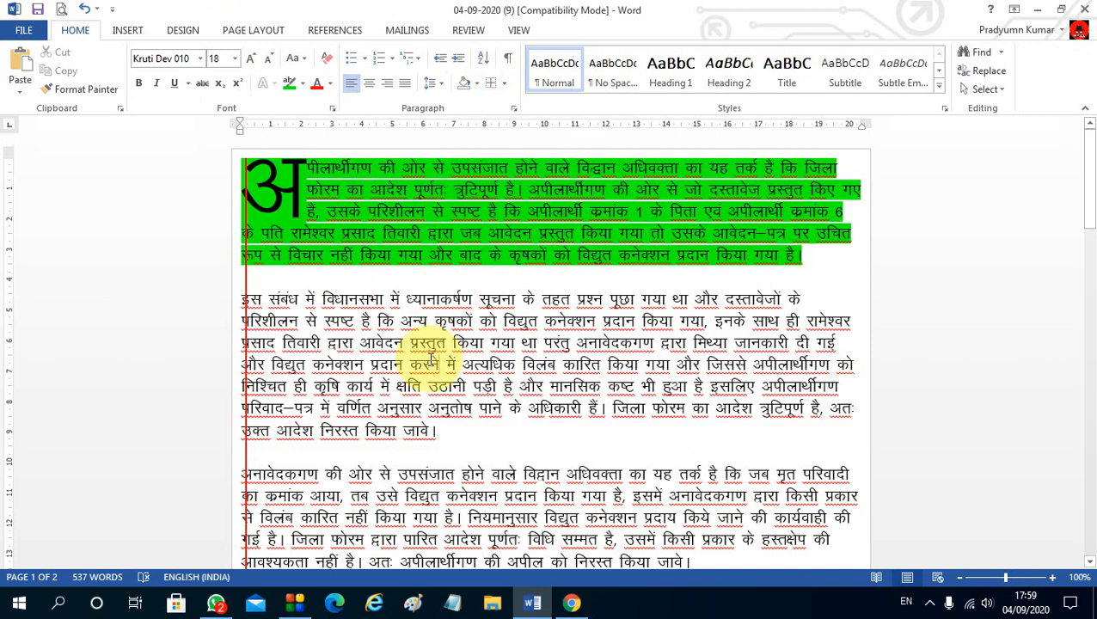
Apply Outside Borders to the second paragraph.
{"action": "left_click", "coordinate": [429, 365]}
{"action": "left_click", "coordinate": [504, 83]}
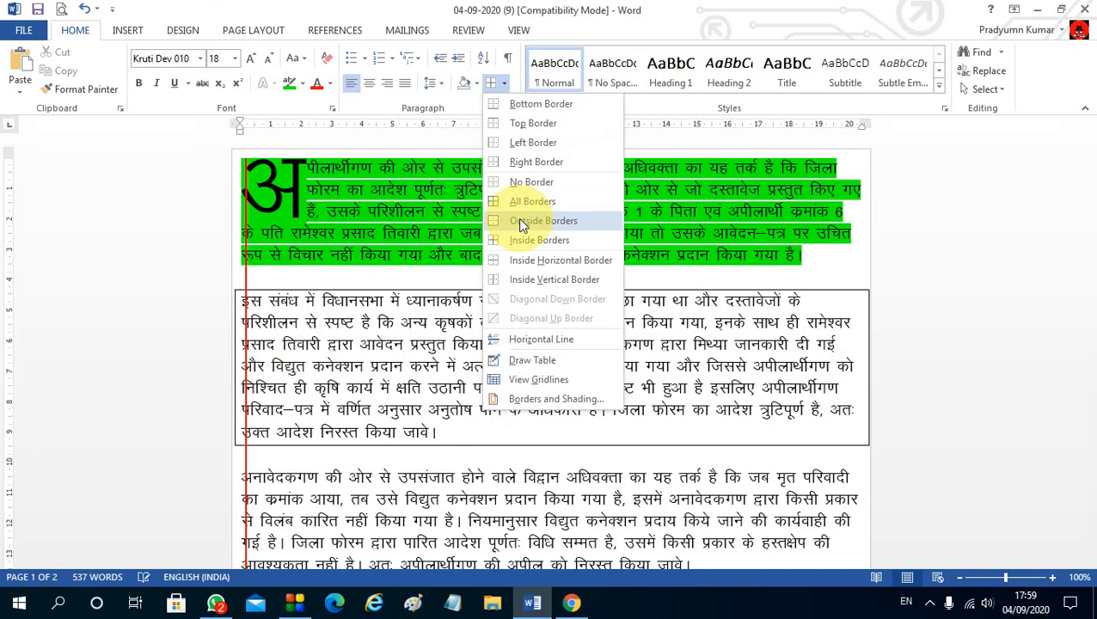
{"action": "left_click", "coordinate": [520, 222]}
{"action": "left_click", "coordinate": [475, 437]}
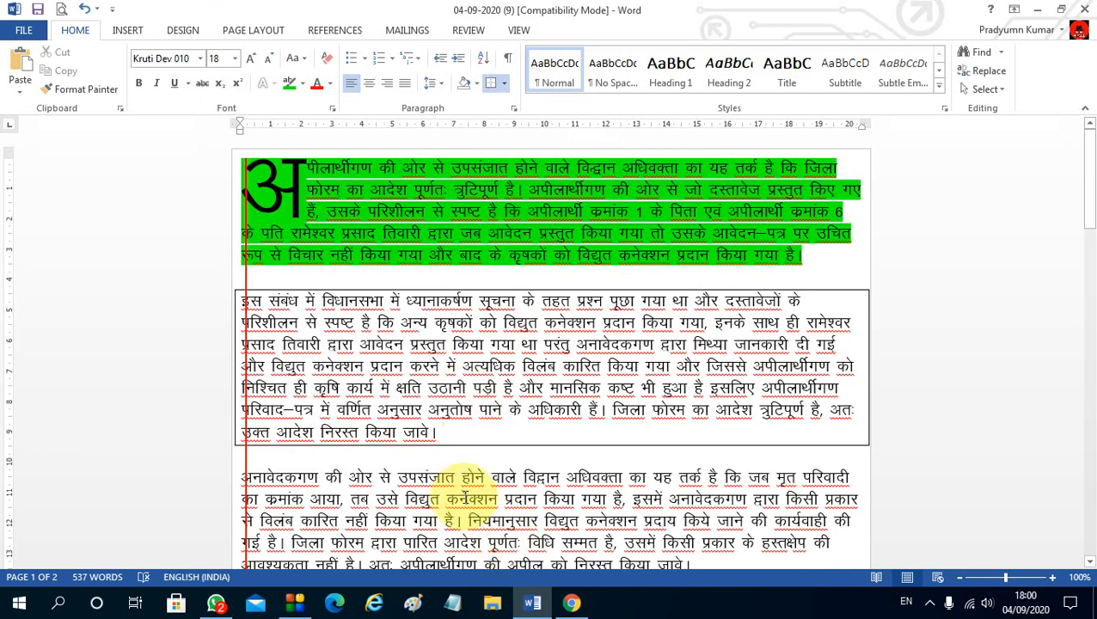
Check question 6 in the browser, and copy ध्यानाकर्षण from Word's second paragraph into Find and Replace as the search text.
{"action": "left_click", "coordinate": [571, 603]}
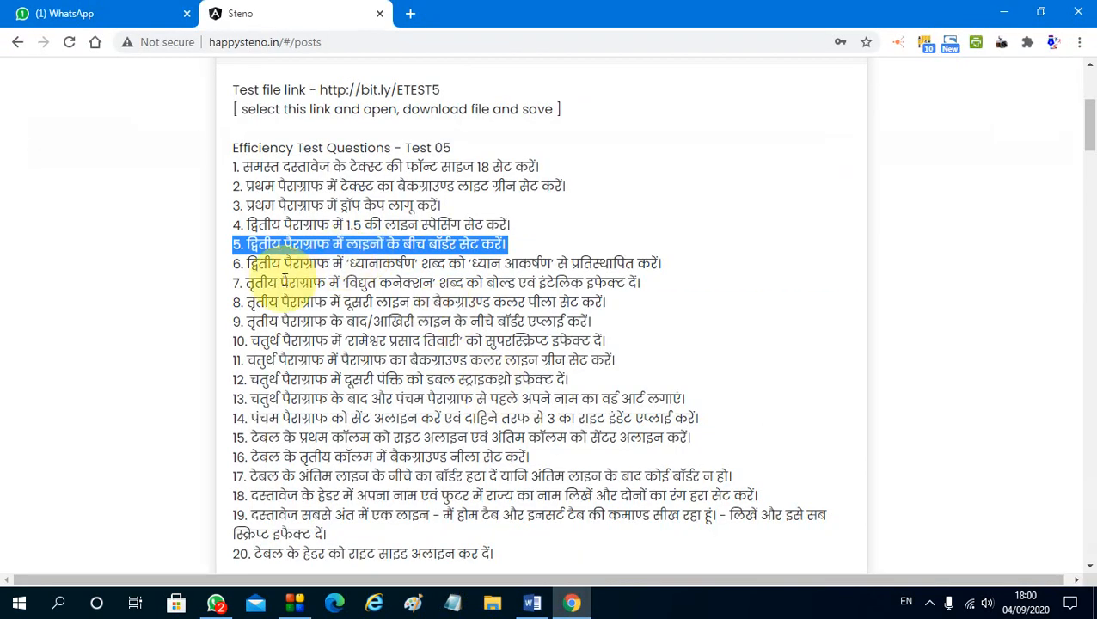
{"action": "left_click", "coordinate": [278, 268]}
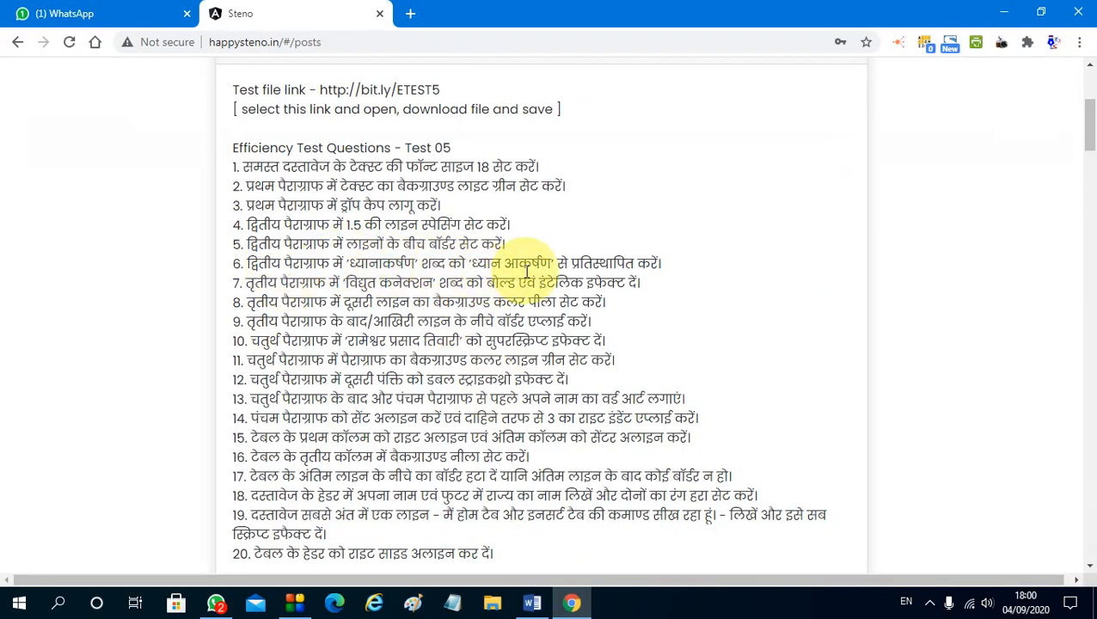
{"action": "left_click_drag", "start_coordinate": [552, 255], "coordinate": [483, 246]}
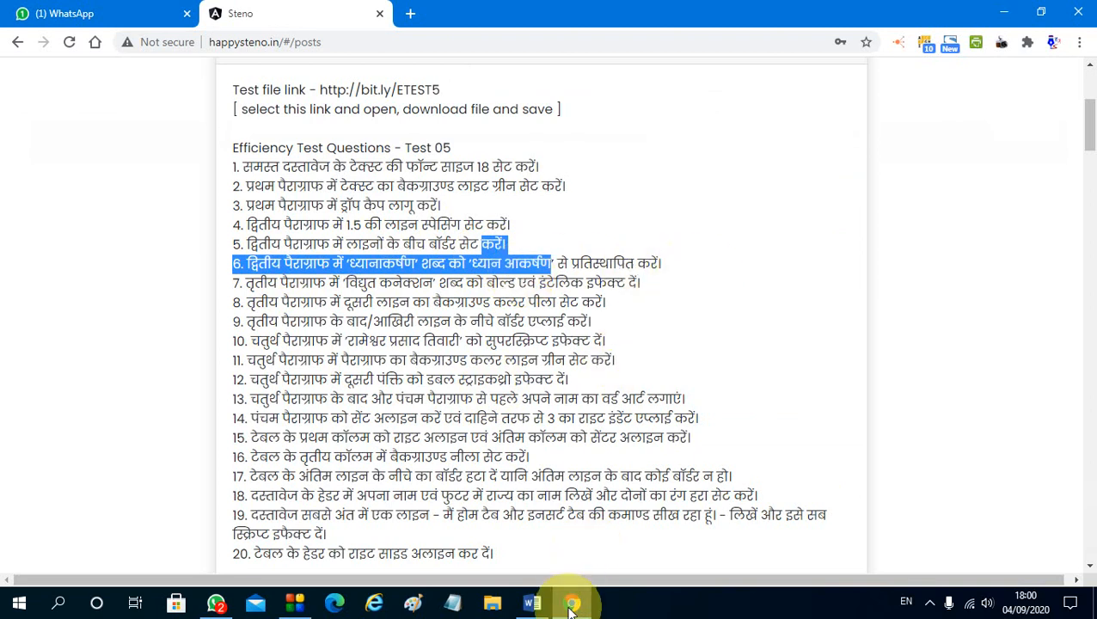
{"action": "left_click", "coordinate": [532, 604]}
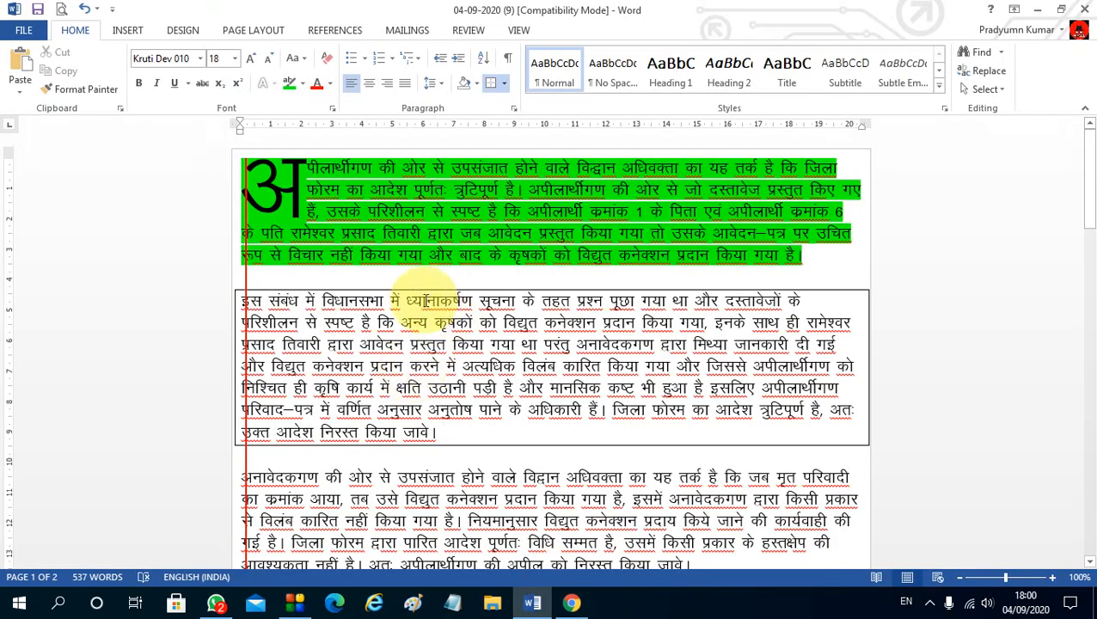
{"action": "left_click_drag", "start_coordinate": [407, 301], "coordinate": [475, 302]}
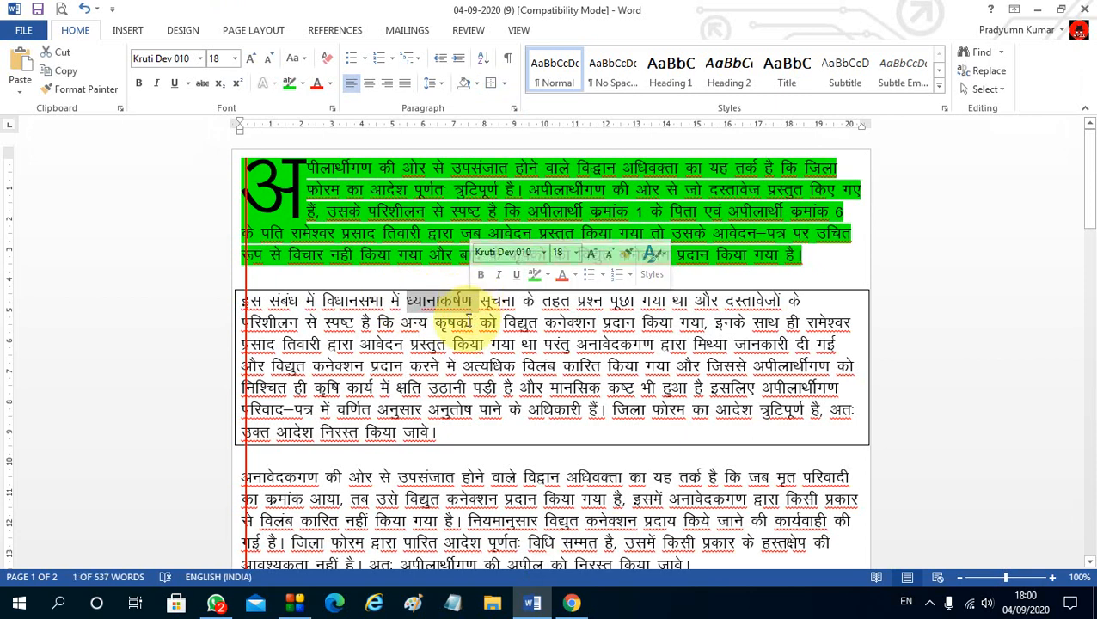
{"action": "right_click", "coordinate": [437, 311]}
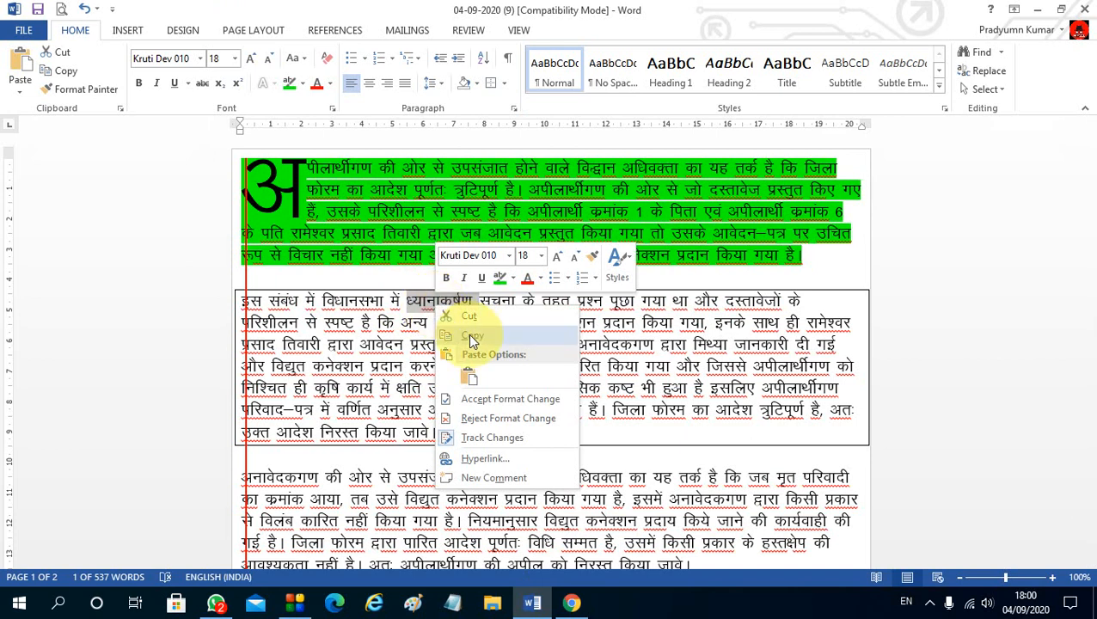
{"action": "left_click", "coordinate": [469, 328]}
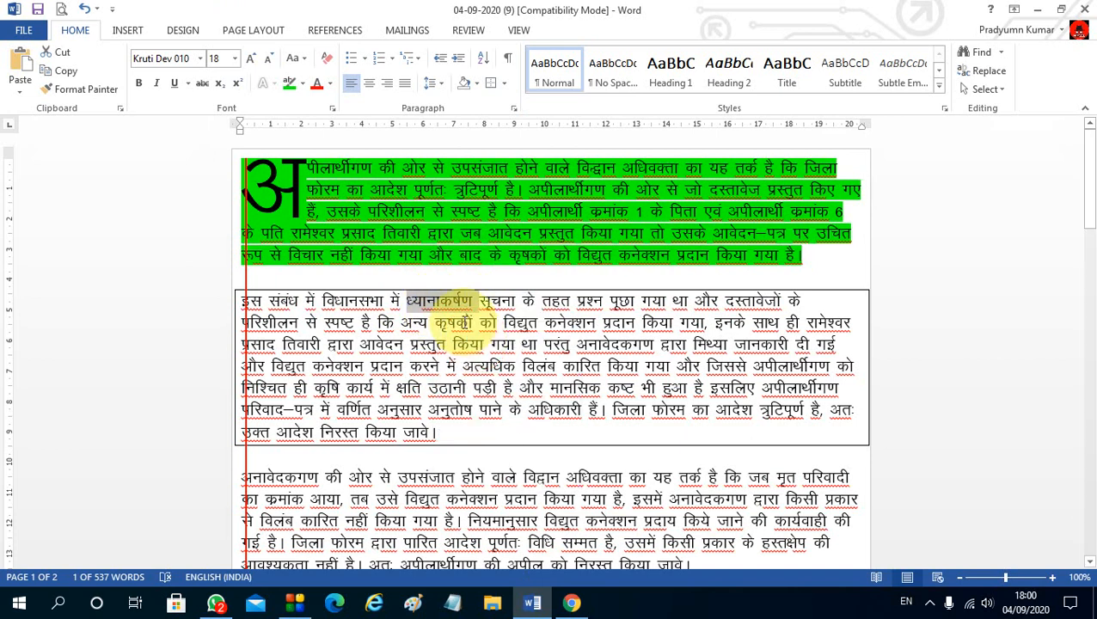
{"action": "key", "text": "ctrl+h"}
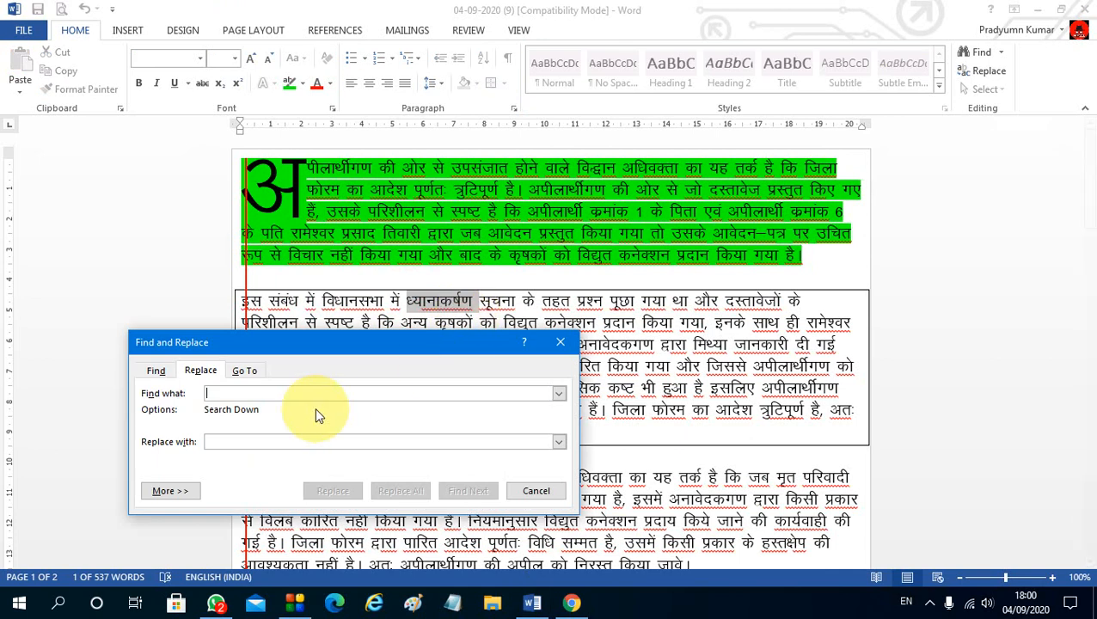
{"action": "right_click", "coordinate": [276, 391]}
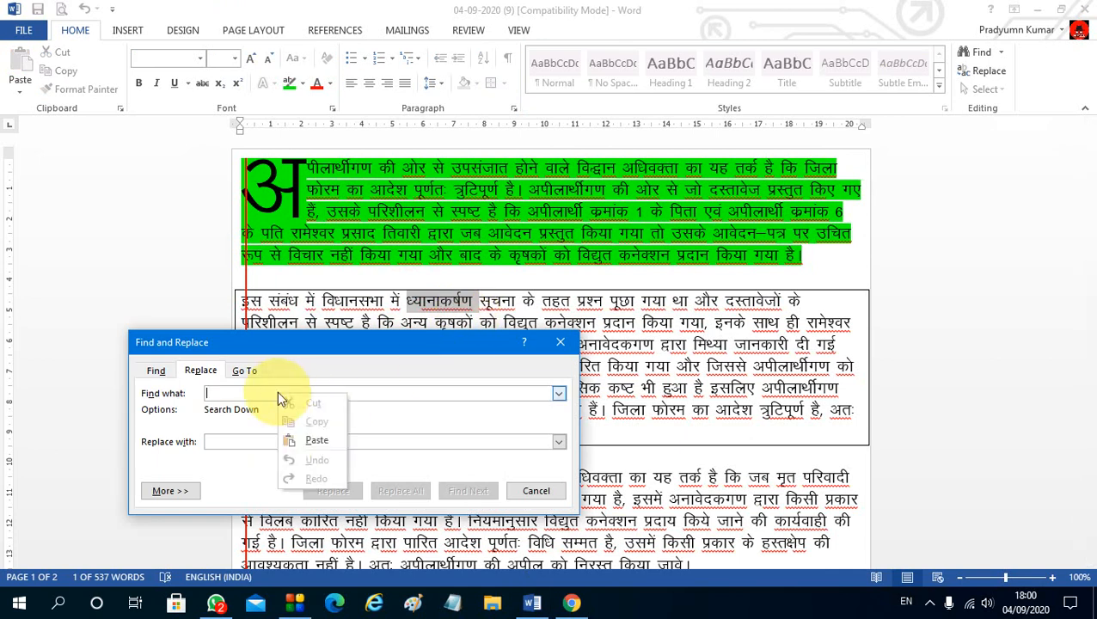
{"action": "left_click", "coordinate": [327, 431]}
{"action": "left_click", "coordinate": [279, 442]}
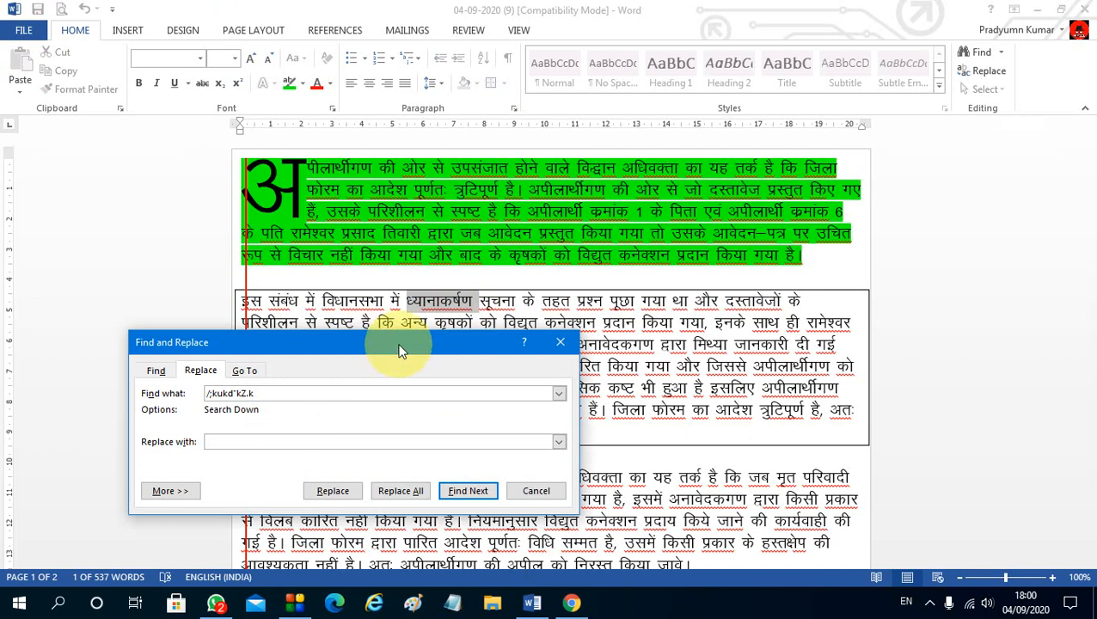
Write ध्यान आकर्षण at the end of the second paragraph, and move it from there into Find and Replace as the replacement text.
{"action": "left_click_drag", "start_coordinate": [399, 350], "coordinate": [431, 434]}
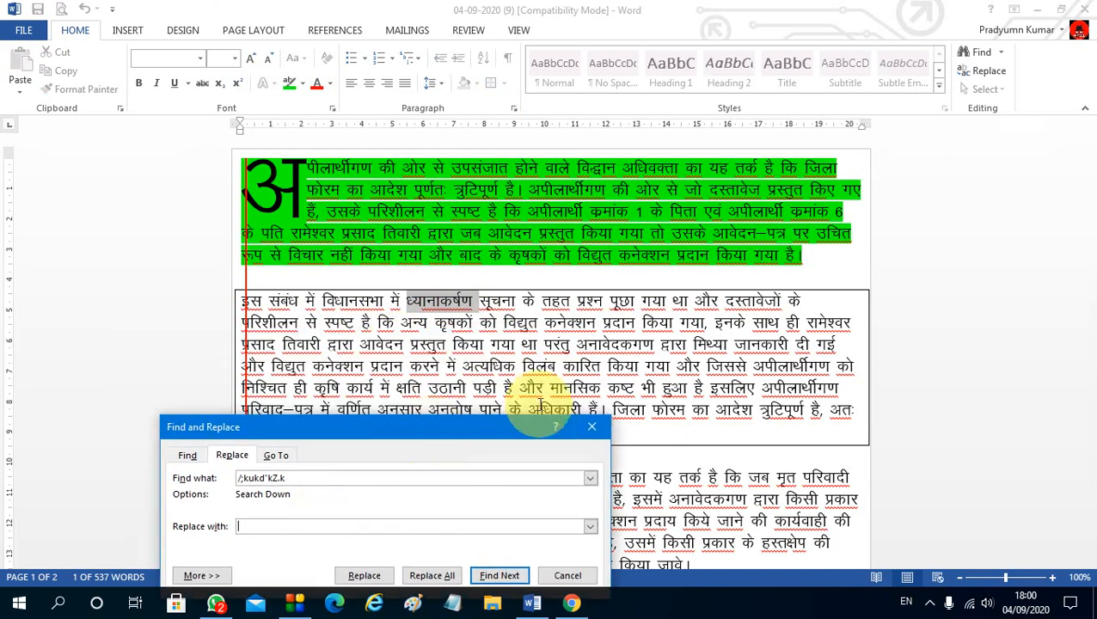
{"action": "left_click_drag", "start_coordinate": [454, 428], "coordinate": [493, 487]}
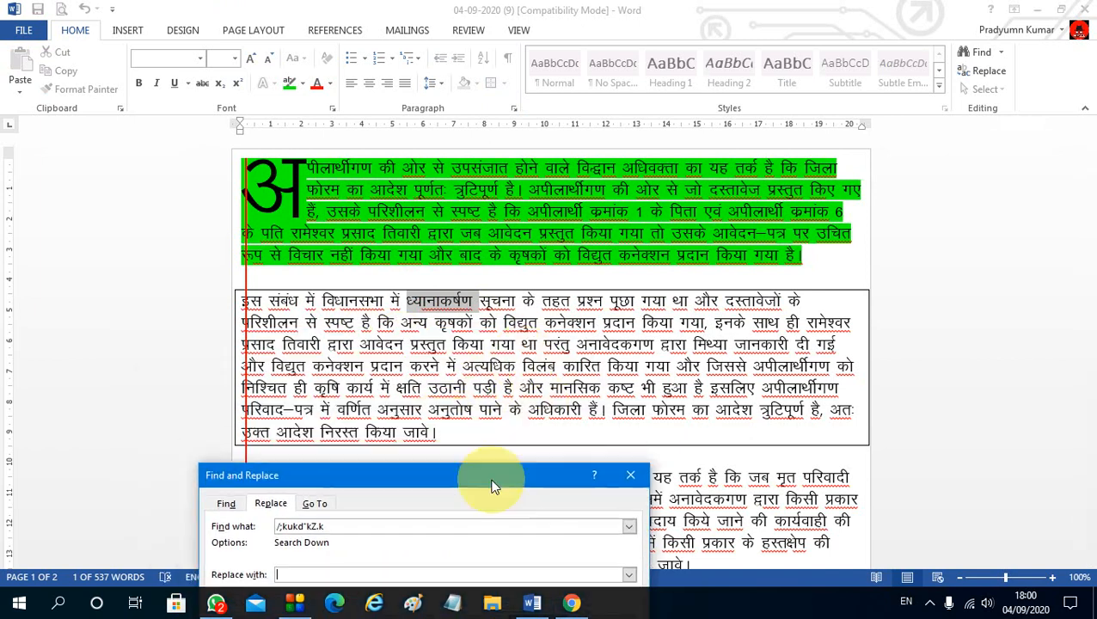
{"action": "left_click", "coordinate": [486, 437]}
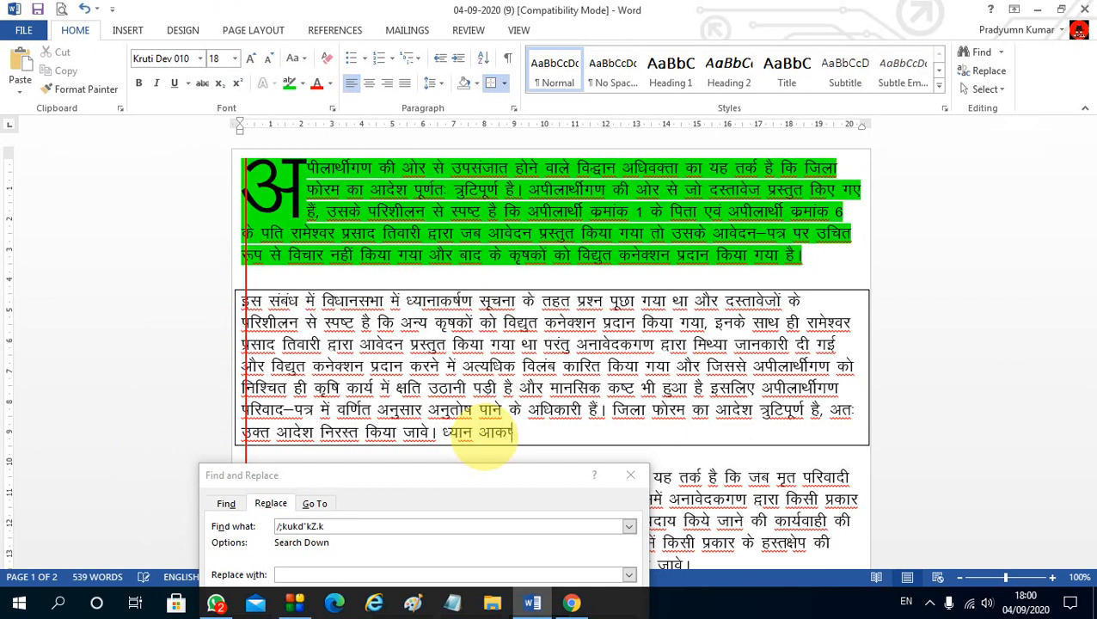
{"action": "key", "text": "shift+Left"}
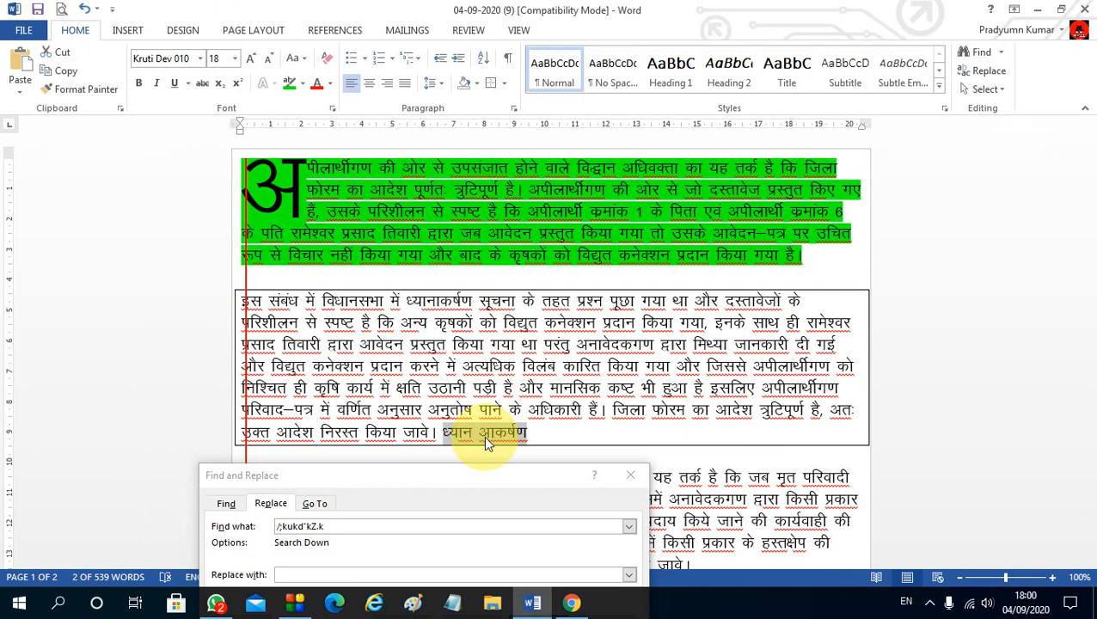
{"action": "key", "text": "Delete"}
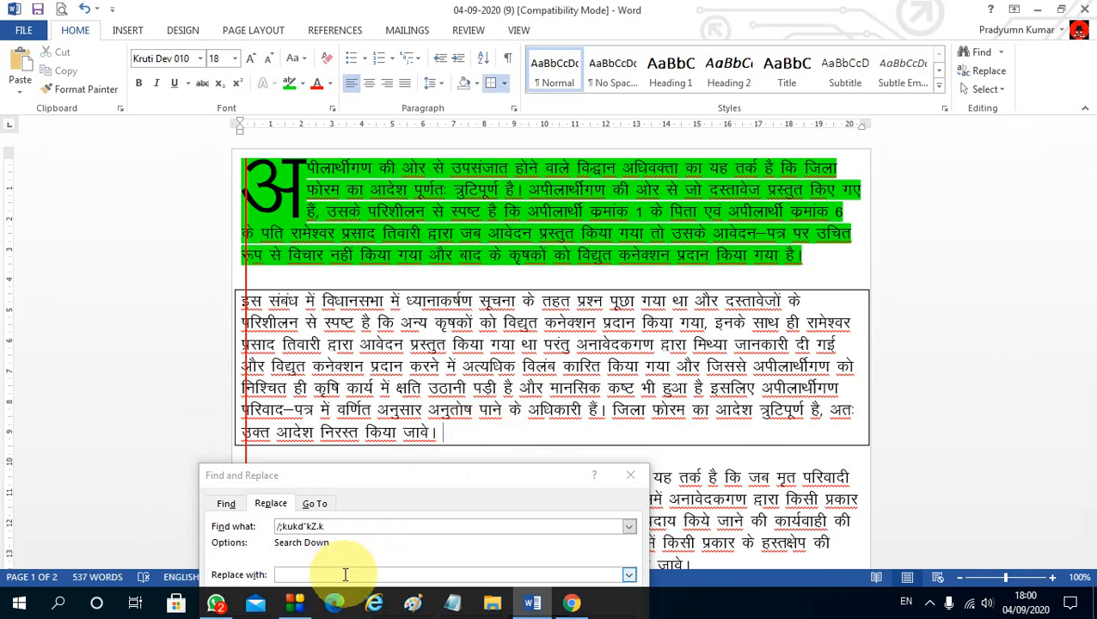
{"action": "left_click_drag", "start_coordinate": [413, 472], "coordinate": [422, 394]}
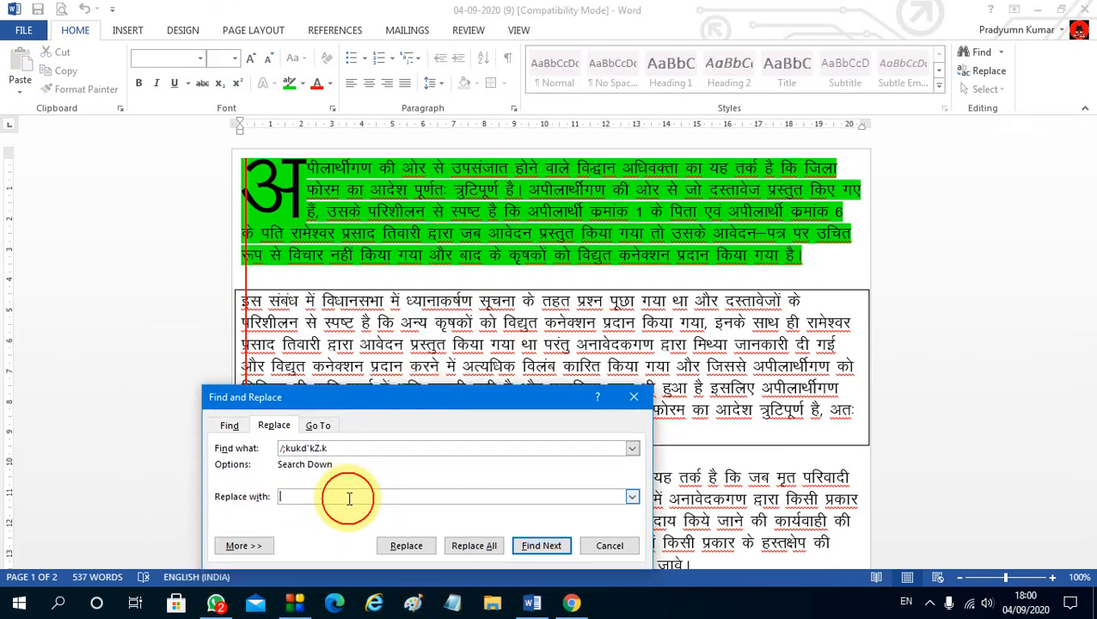
{"action": "key", "text": "ctrl+v"}
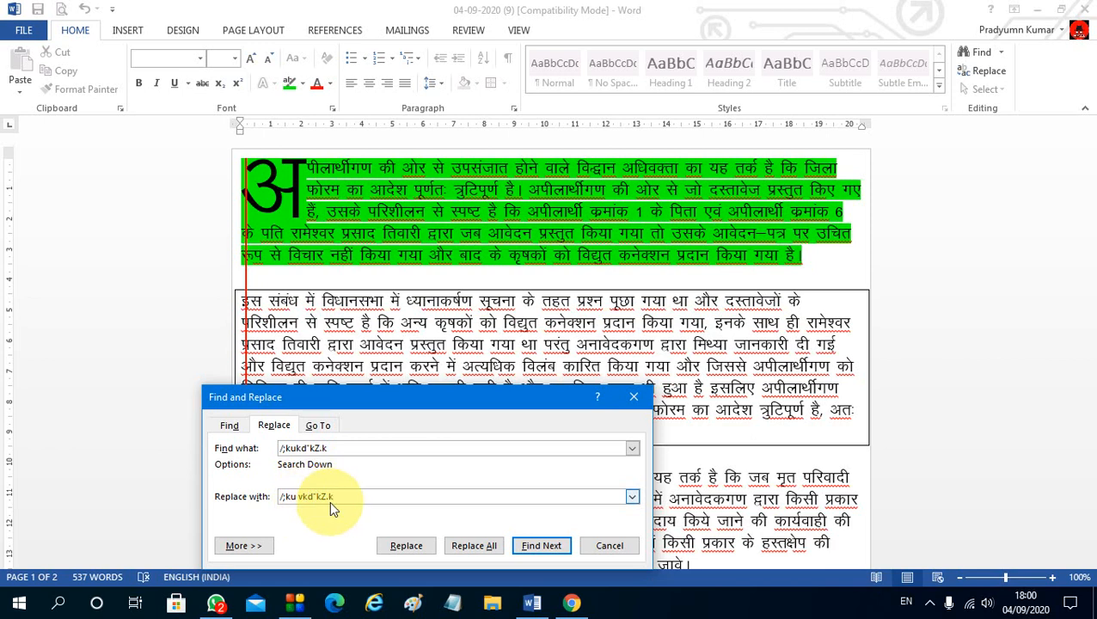
Replace ध्यानाकर्षण with ध्यान आकर्षण in the second paragraph, and close Find and Replace.
{"action": "left_click", "coordinate": [414, 548]}
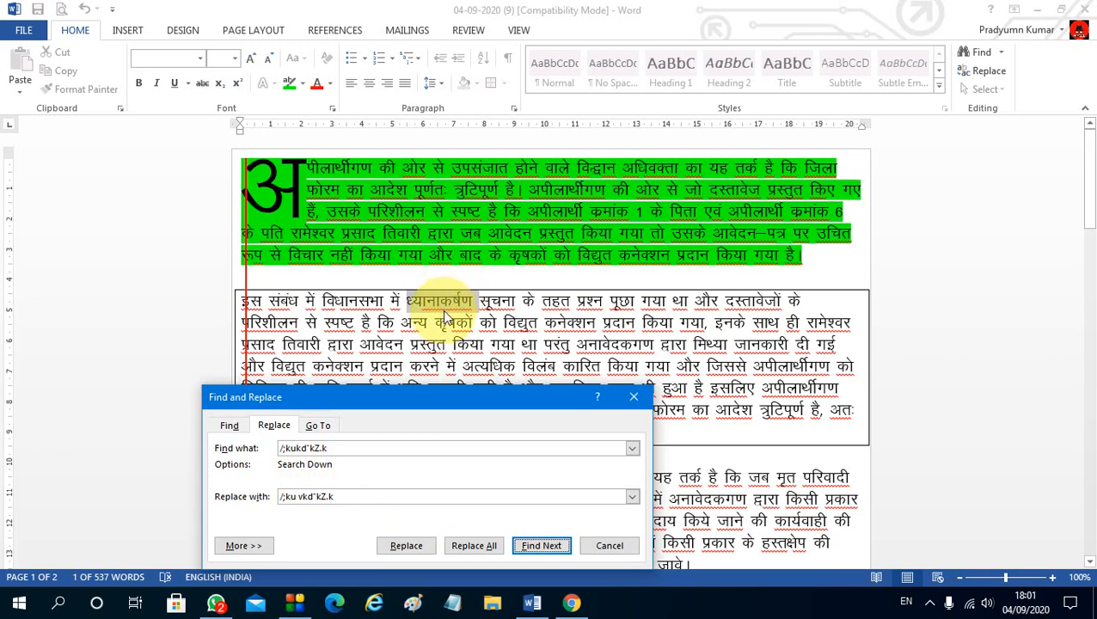
{"action": "left_click", "coordinate": [417, 548]}
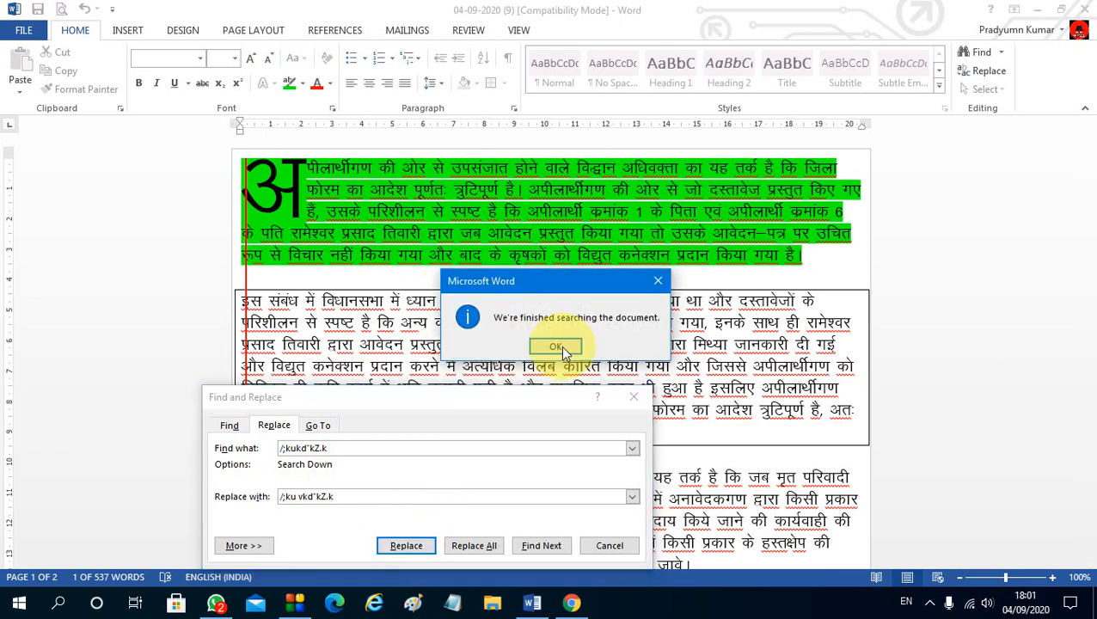
{"action": "left_click", "coordinate": [559, 347]}
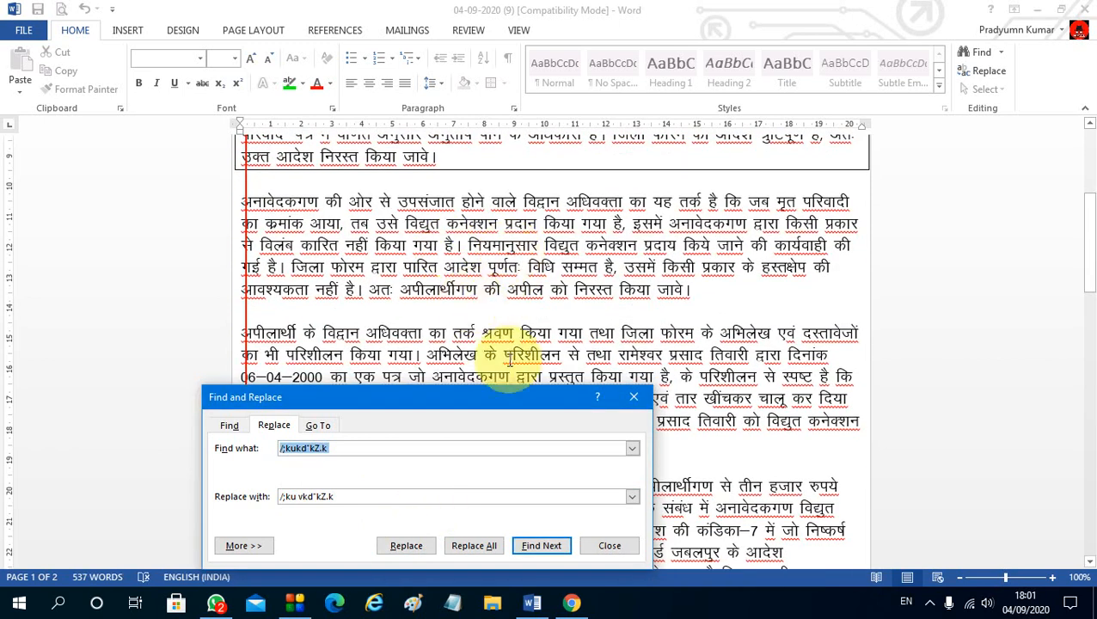
{"action": "left_click", "coordinate": [632, 400]}
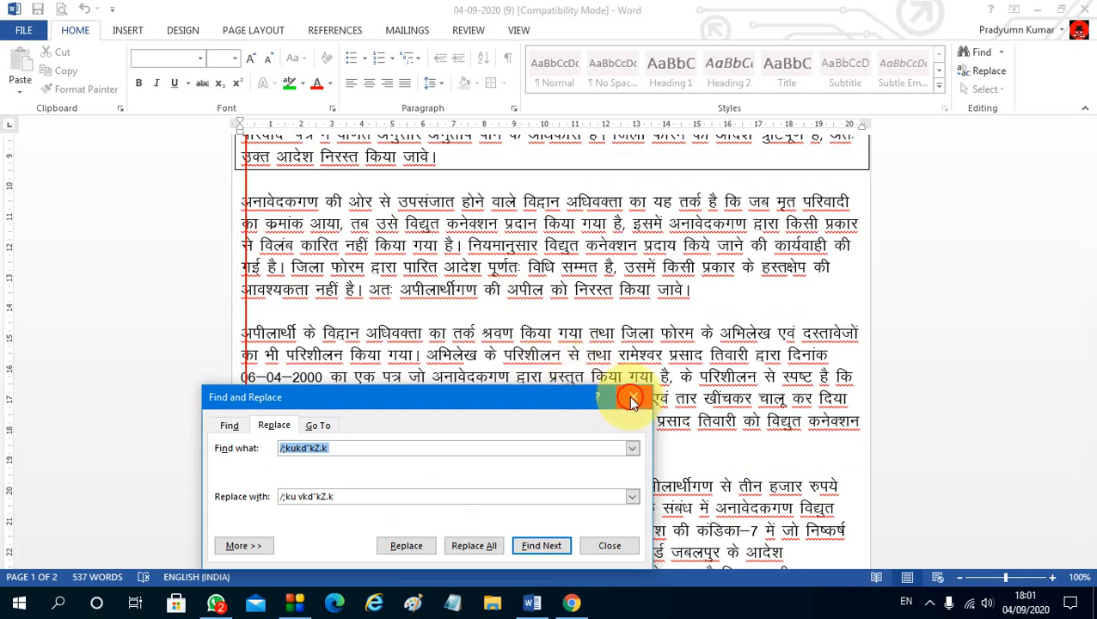
{"action": "scroll", "coordinate": [558, 342], "scroll_direction": "up", "scroll_amount": 3}
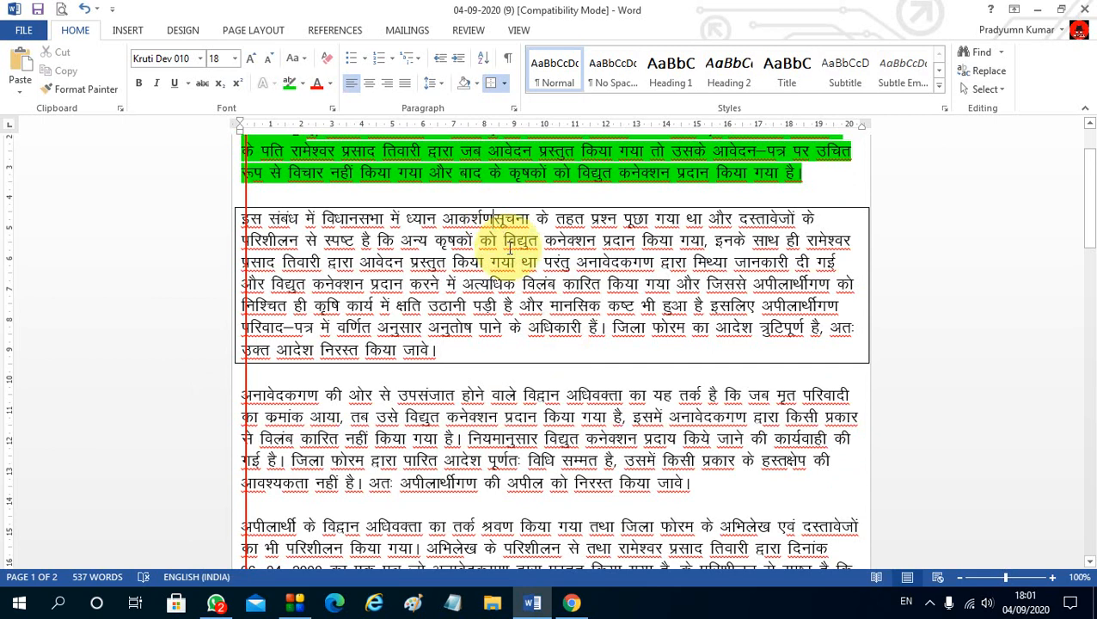
Check question 7 in the browser, and make the first विद्युत कनेक्शन in Word's third paragraph bold and italic.
{"action": "left_click", "coordinate": [571, 606]}
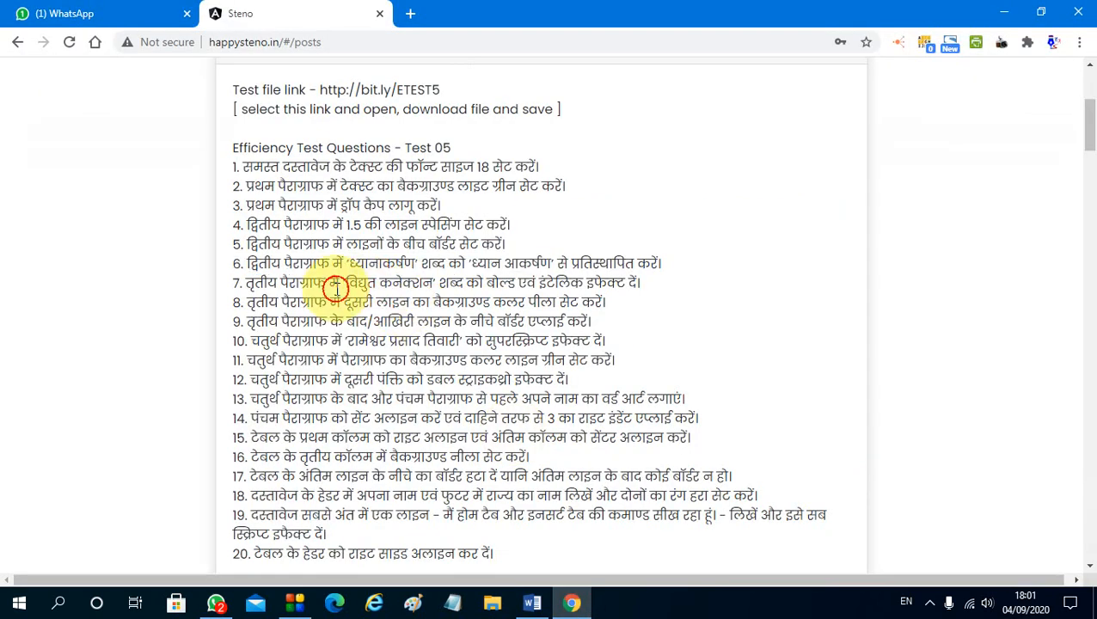
{"action": "left_click_drag", "start_coordinate": [341, 283], "coordinate": [441, 284]}
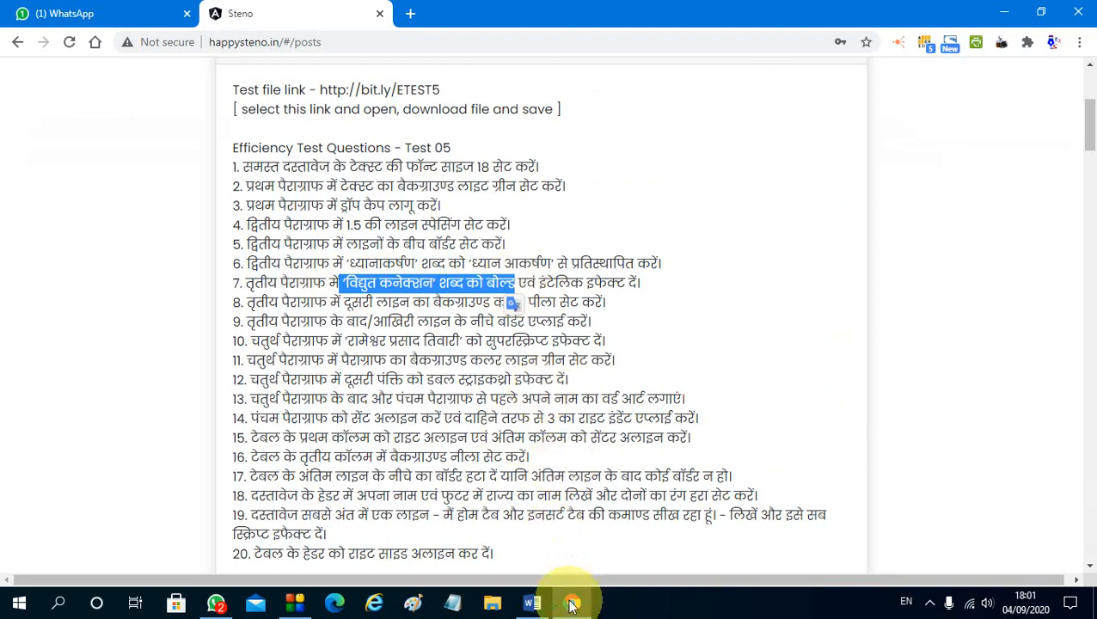
{"action": "left_click", "coordinate": [532, 602]}
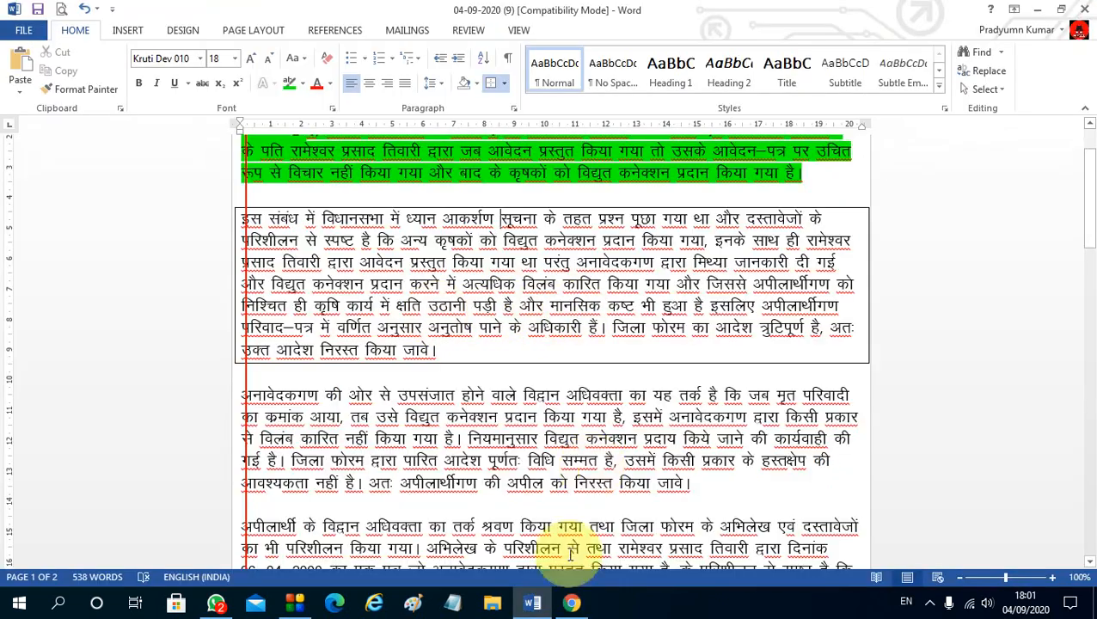
{"action": "left_click", "coordinate": [571, 604]}
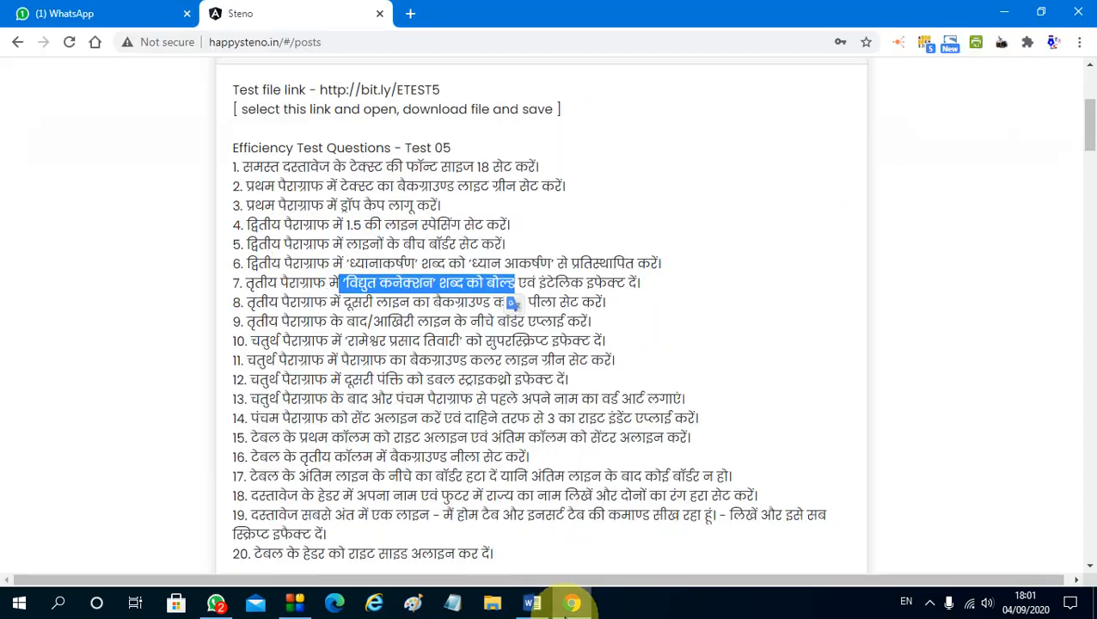
{"action": "left_click", "coordinate": [569, 605]}
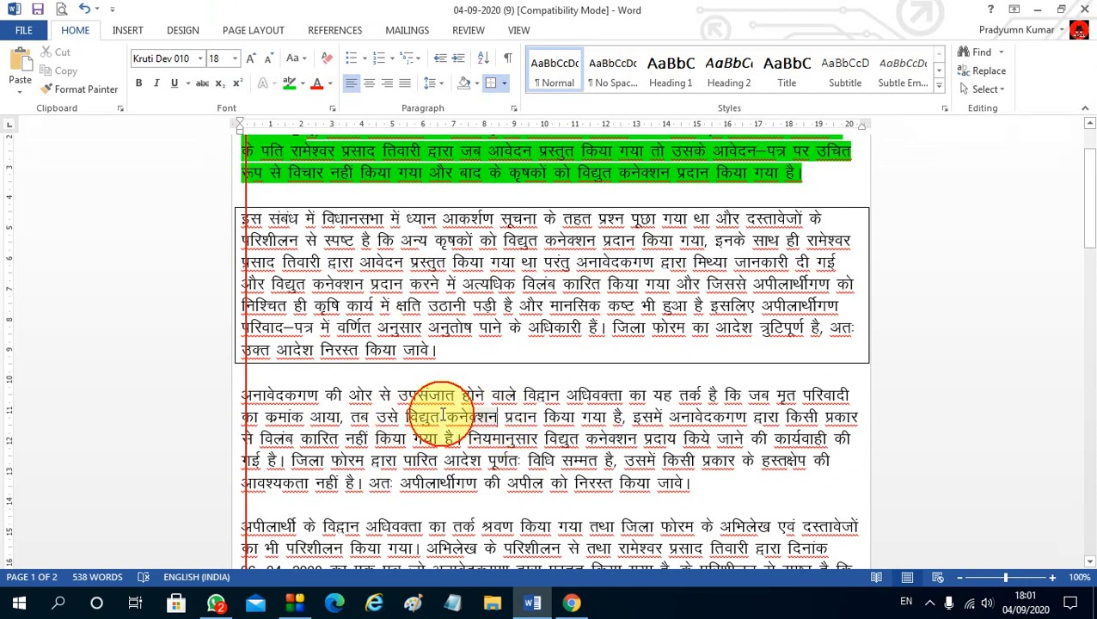
{"action": "left_click_drag", "start_coordinate": [444, 415], "coordinate": [409, 416]}
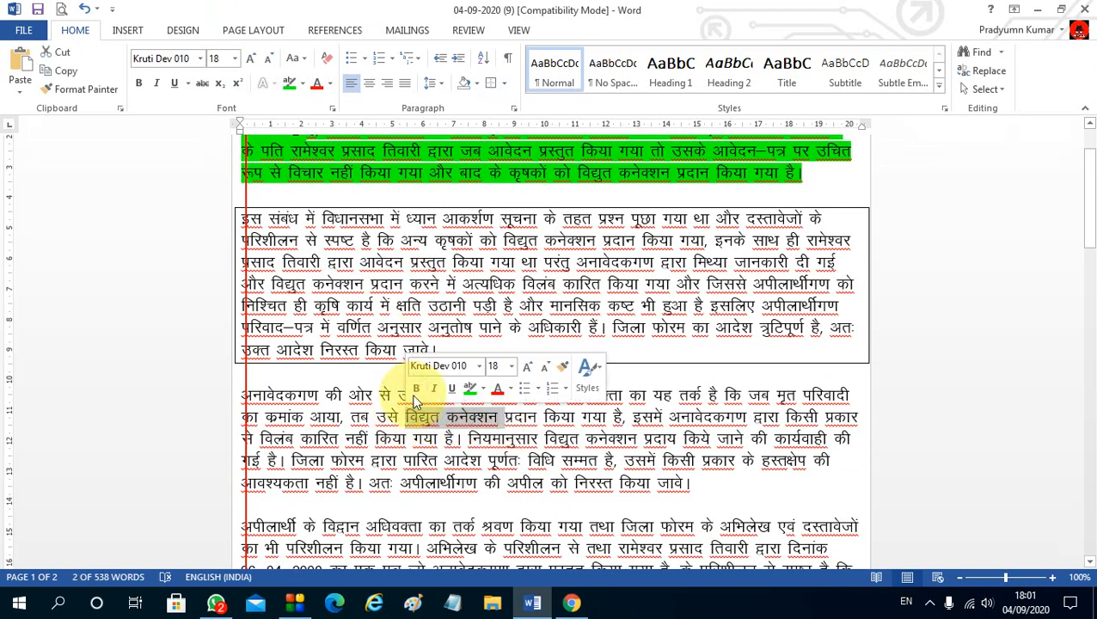
{"action": "left_click", "coordinate": [416, 388]}
{"action": "left_click", "coordinate": [434, 390]}
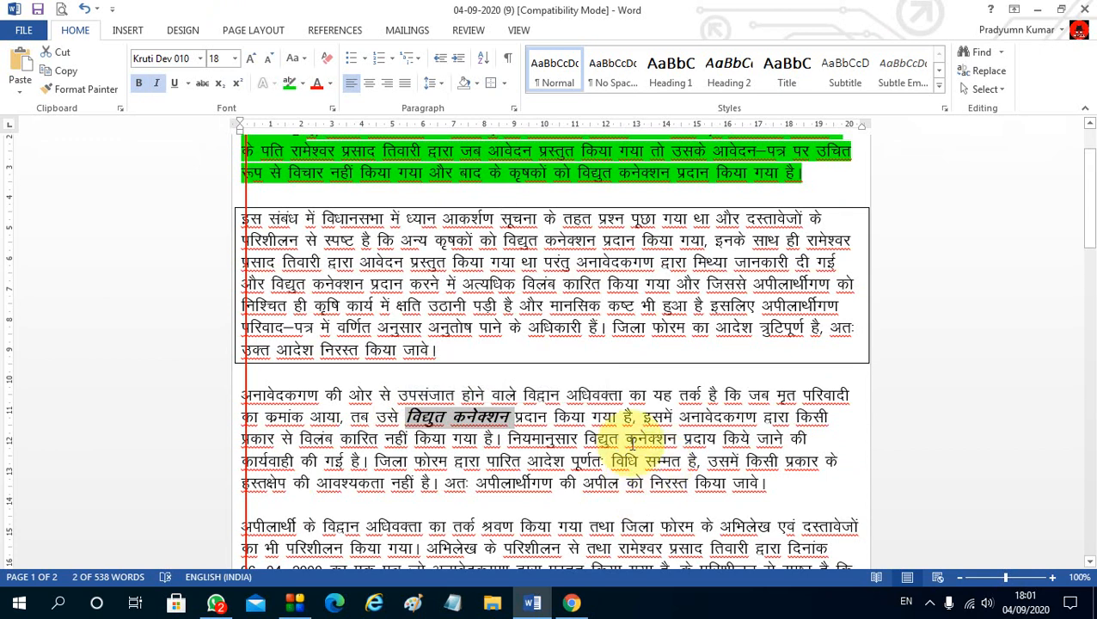
Make the second विद्युत कनेक्शन in the third paragraph bold and italic.
{"action": "left_click_drag", "start_coordinate": [585, 438], "coordinate": [655, 438]}
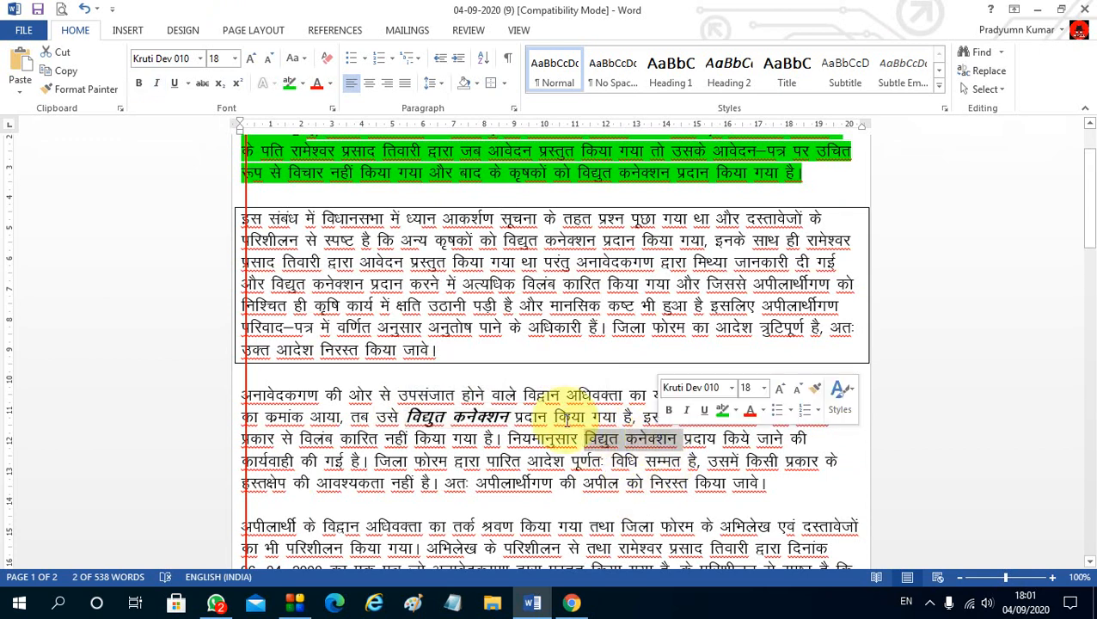
{"action": "left_click", "coordinate": [138, 82]}
{"action": "left_click", "coordinate": [156, 82]}
{"action": "left_click", "coordinate": [706, 459]}
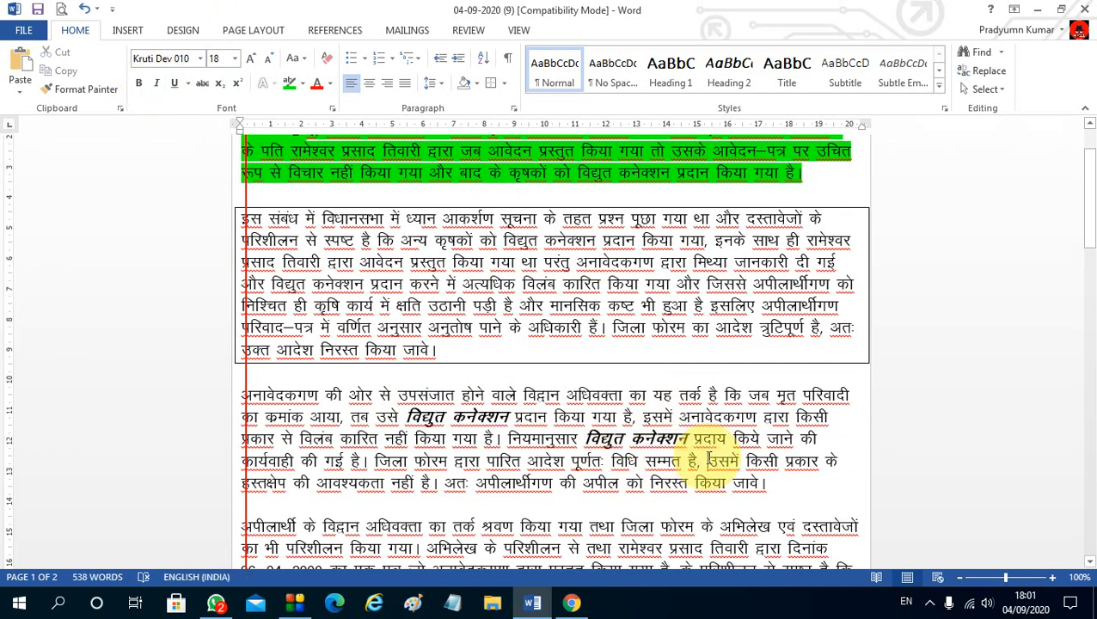
Check question 8 in the browser, and highlight the second line of Word's third paragraph in yellow.
{"action": "left_click", "coordinate": [571, 603]}
{"action": "triple_click", "coordinate": [357, 303]}
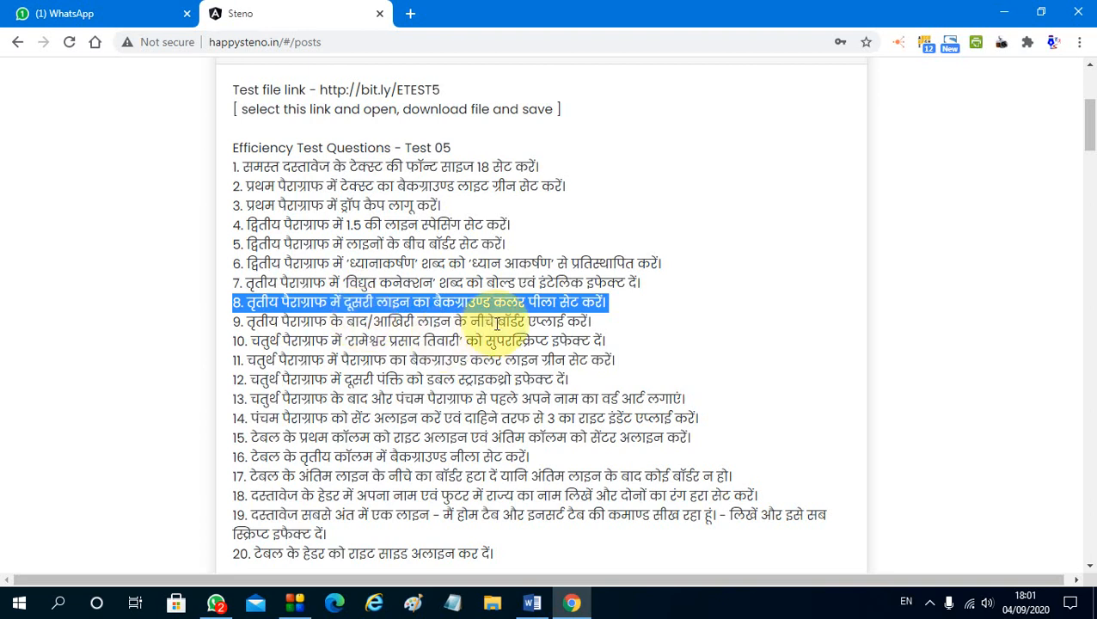
{"action": "left_click", "coordinate": [570, 600]}
{"action": "scroll", "coordinate": [379, 374], "scroll_direction": "down", "scroll_amount": 1}
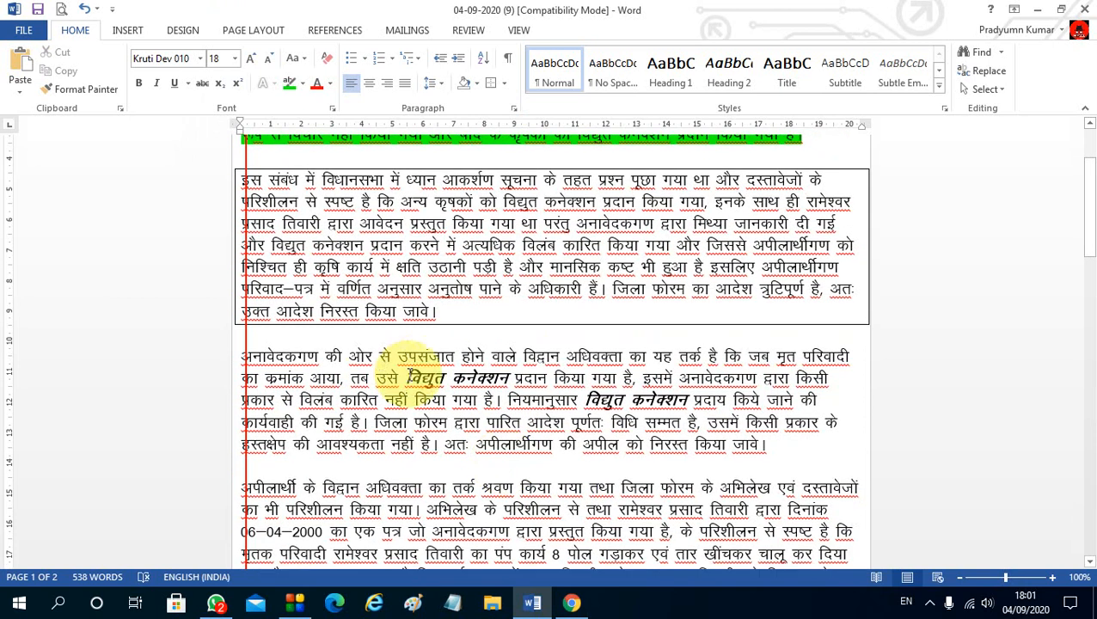
{"action": "triple_click", "coordinate": [379, 376]}
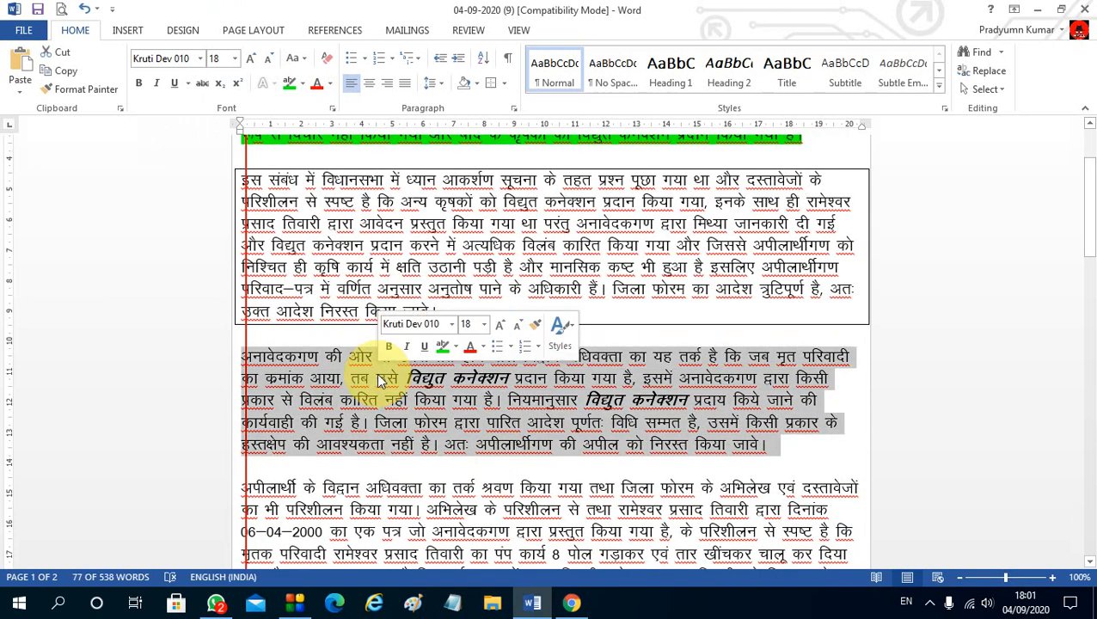
{"action": "left_click", "coordinate": [376, 373]}
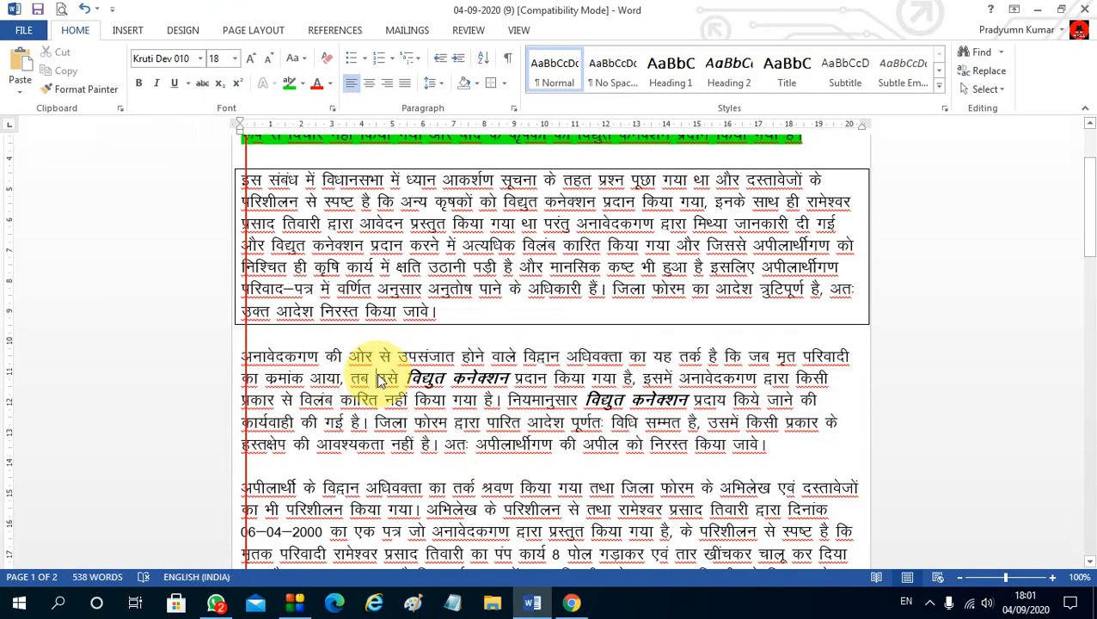
{"action": "key", "text": "Home"}
{"action": "key", "text": "shift+End"}
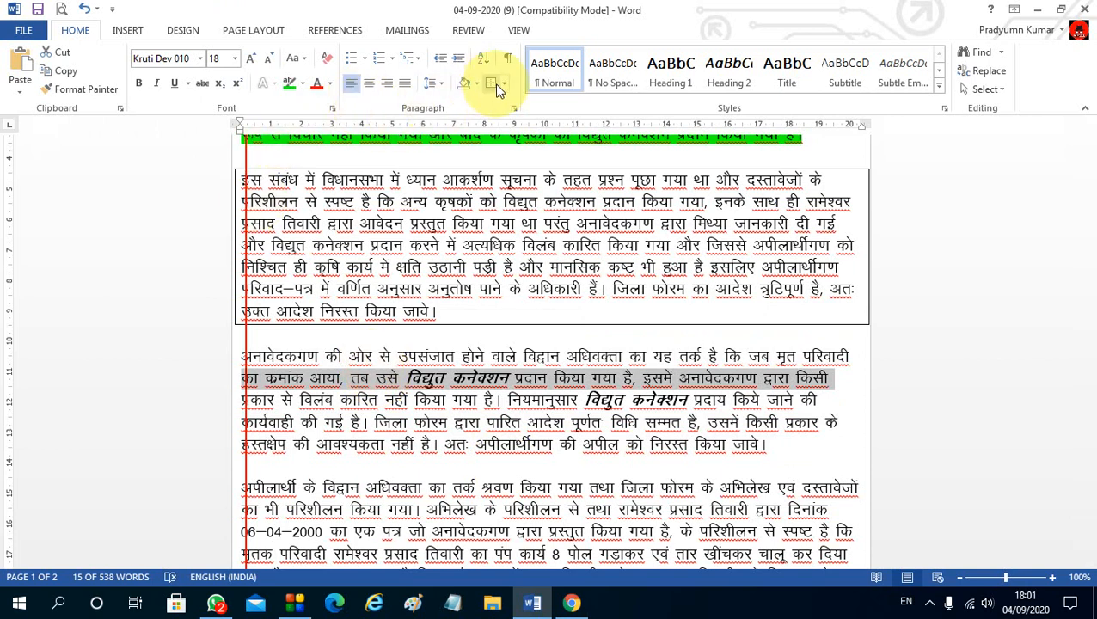
{"action": "left_click", "coordinate": [298, 88]}
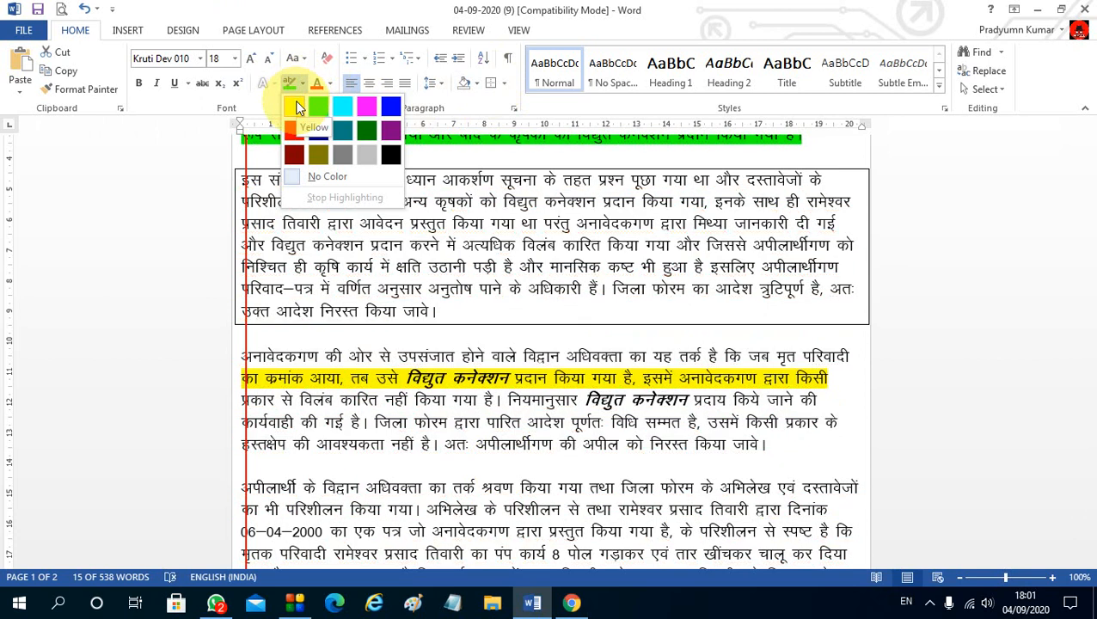
{"action": "left_click", "coordinate": [296, 105]}
{"action": "left_click", "coordinate": [327, 285]}
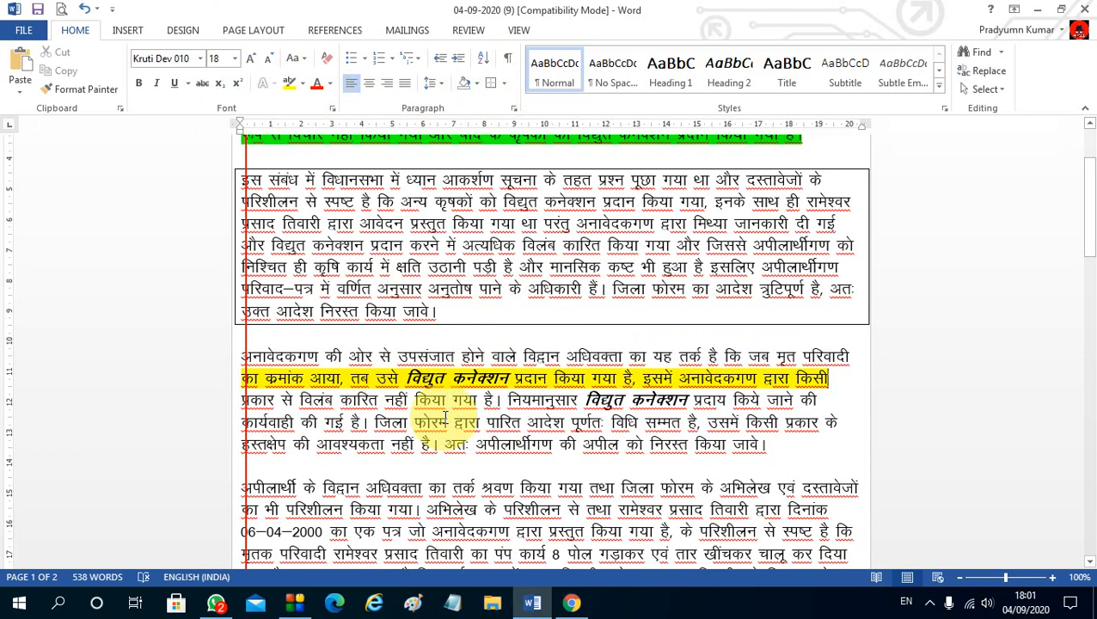
Check question 9 in the browser, and apply a Bottom Border below the third paragraph in Word.
{"action": "left_click", "coordinate": [571, 604]}
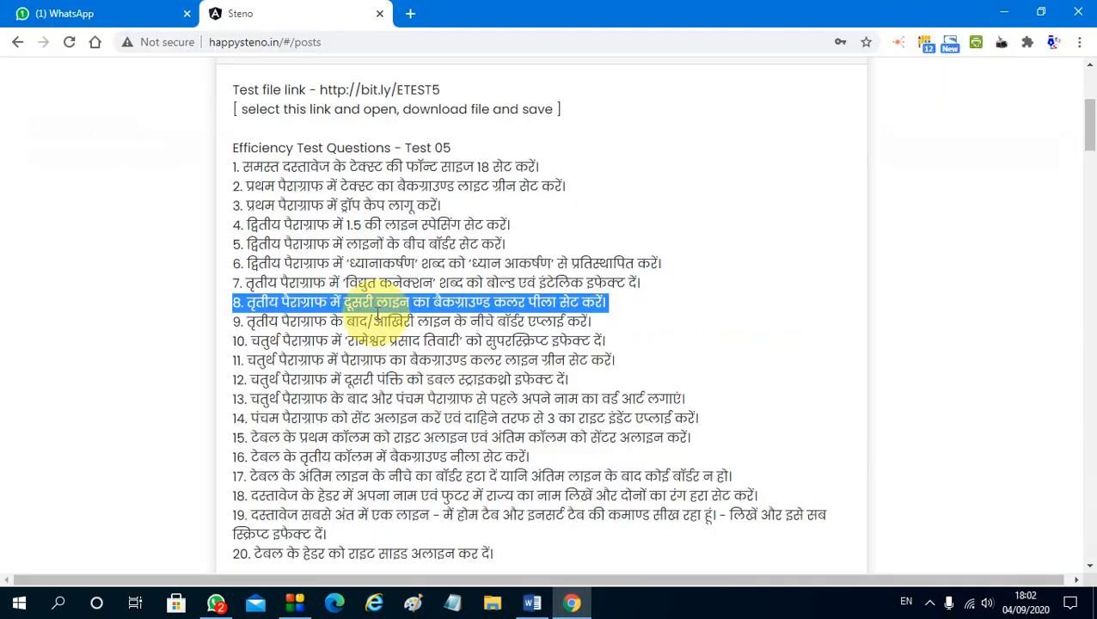
{"action": "triple_click", "coordinate": [342, 321]}
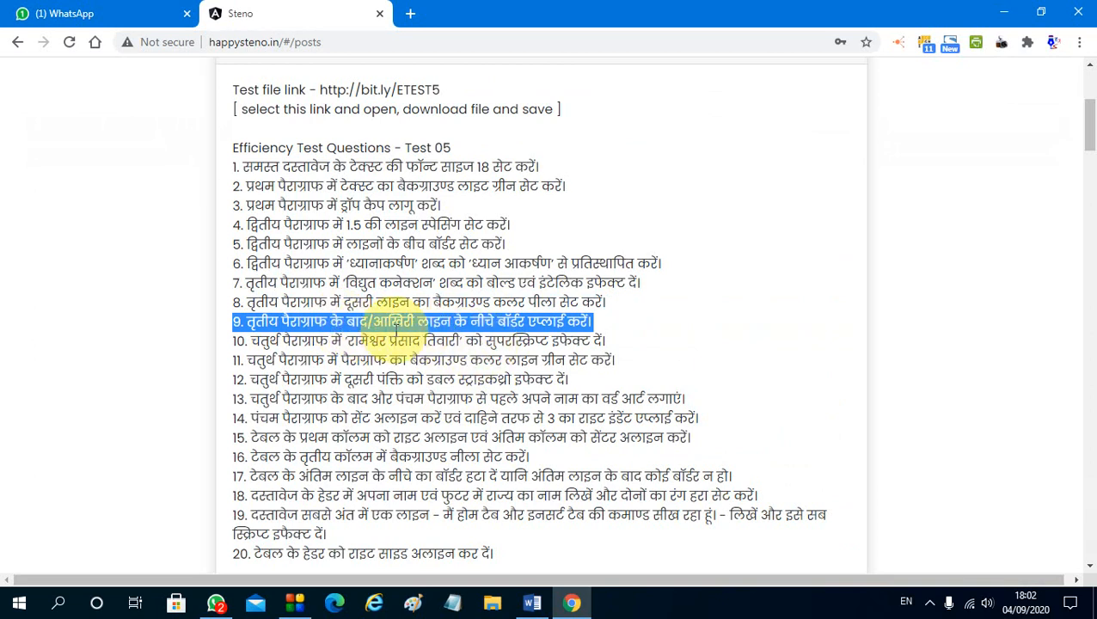
{"action": "left_click", "coordinate": [534, 605]}
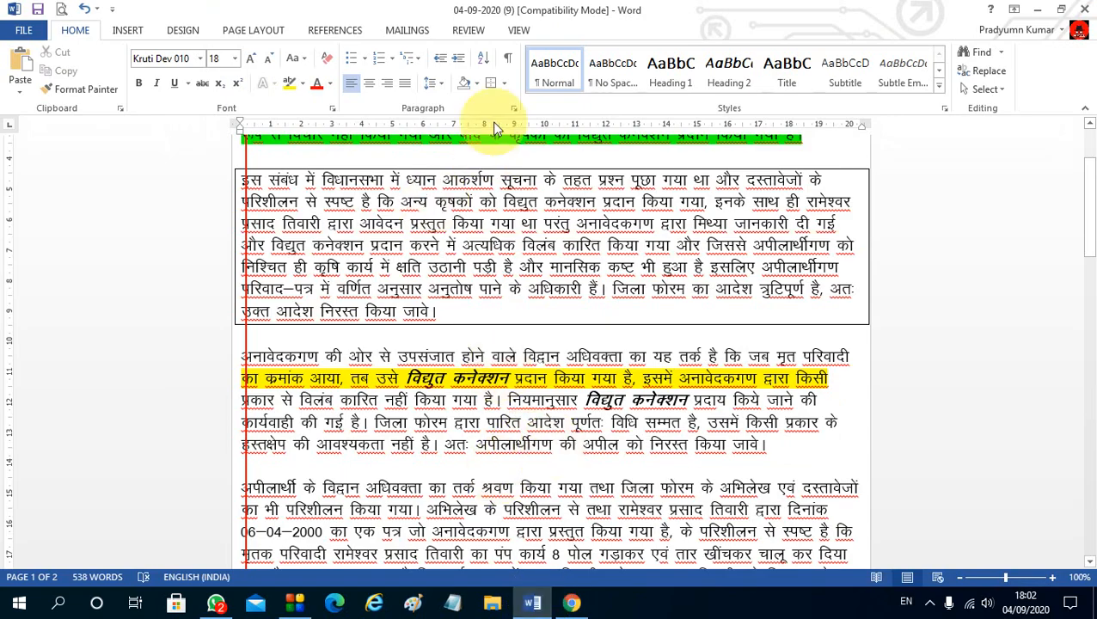
{"action": "left_click", "coordinate": [504, 86]}
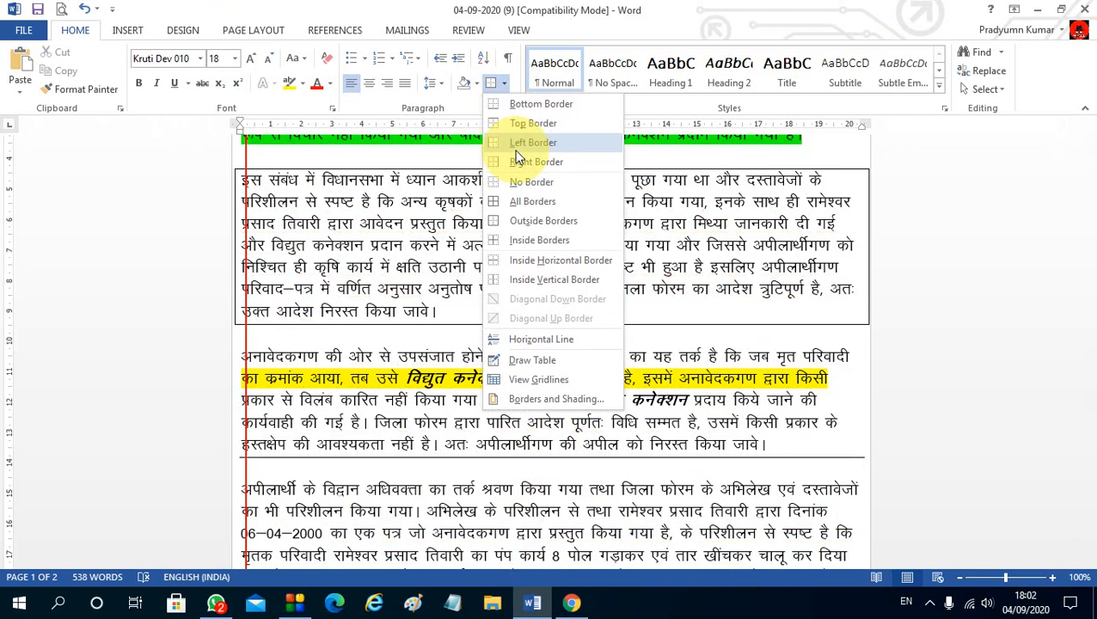
{"action": "left_click", "coordinate": [522, 107]}
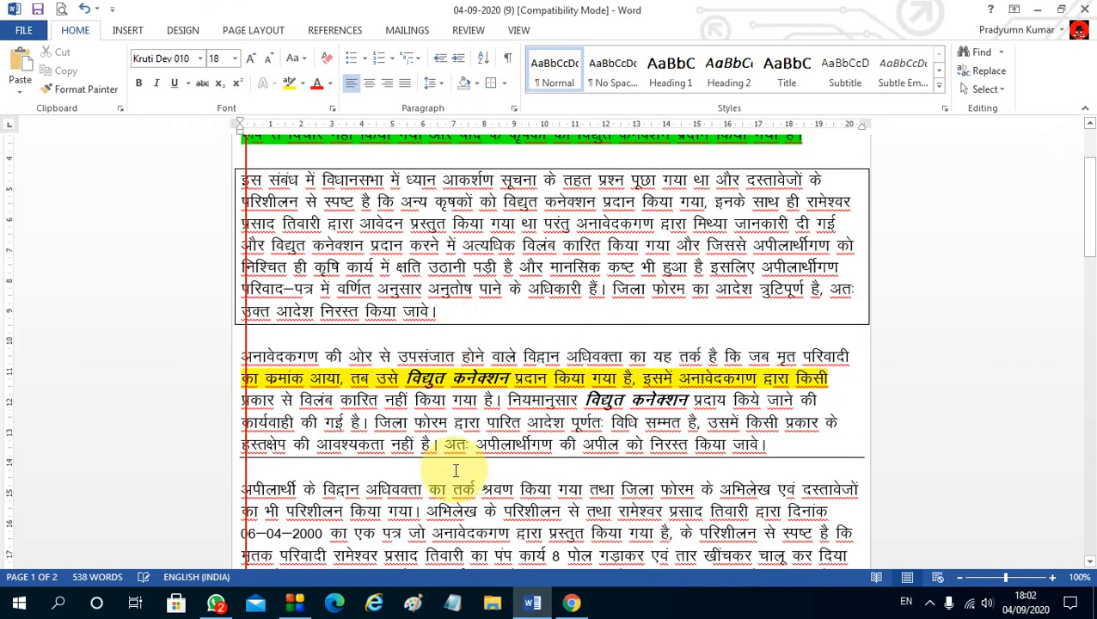
Check question 10 in the browser, and superscript the person's full name in the second line of Word's fourth paragraph.
{"action": "left_click", "coordinate": [571, 603]}
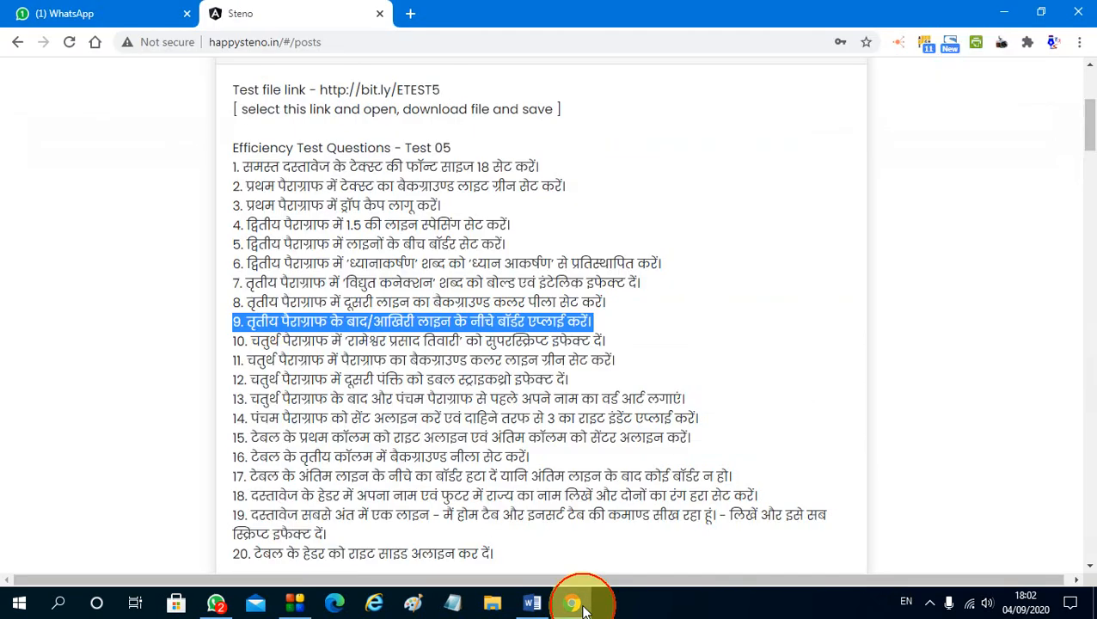
{"action": "triple_click", "coordinate": [314, 340]}
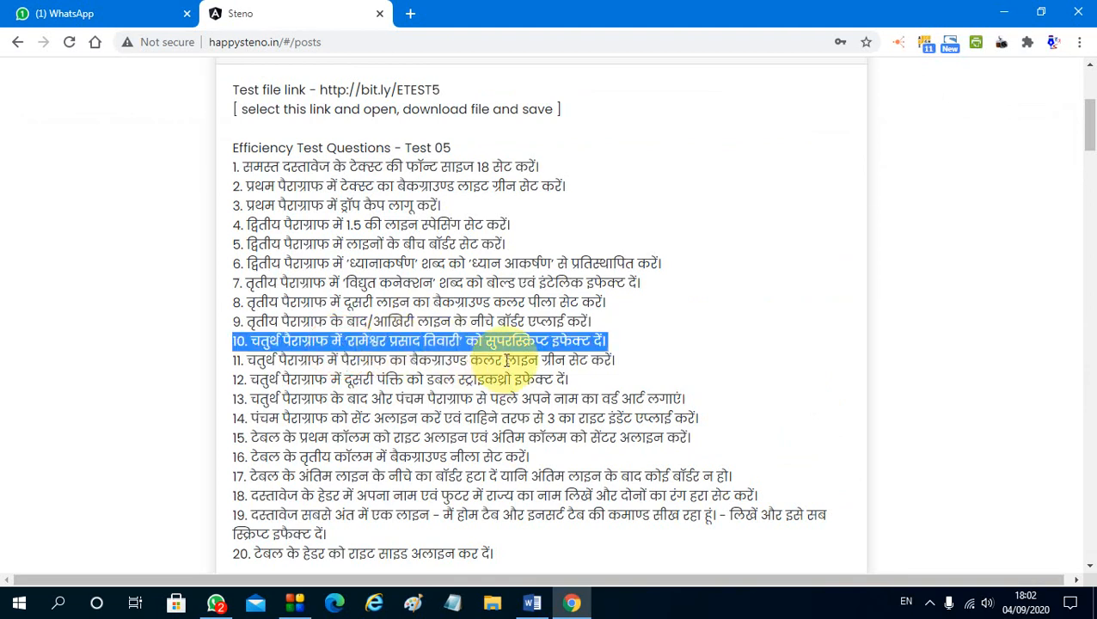
{"action": "left_click", "coordinate": [570, 603]}
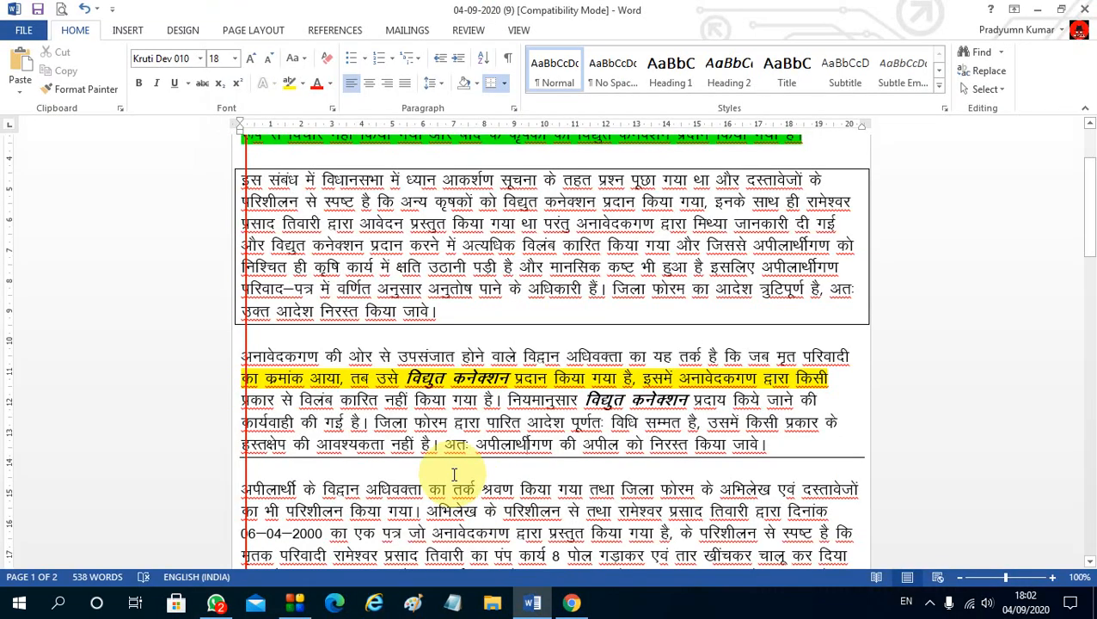
{"action": "scroll", "coordinate": [454, 476], "scroll_direction": "down", "scroll_amount": 3}
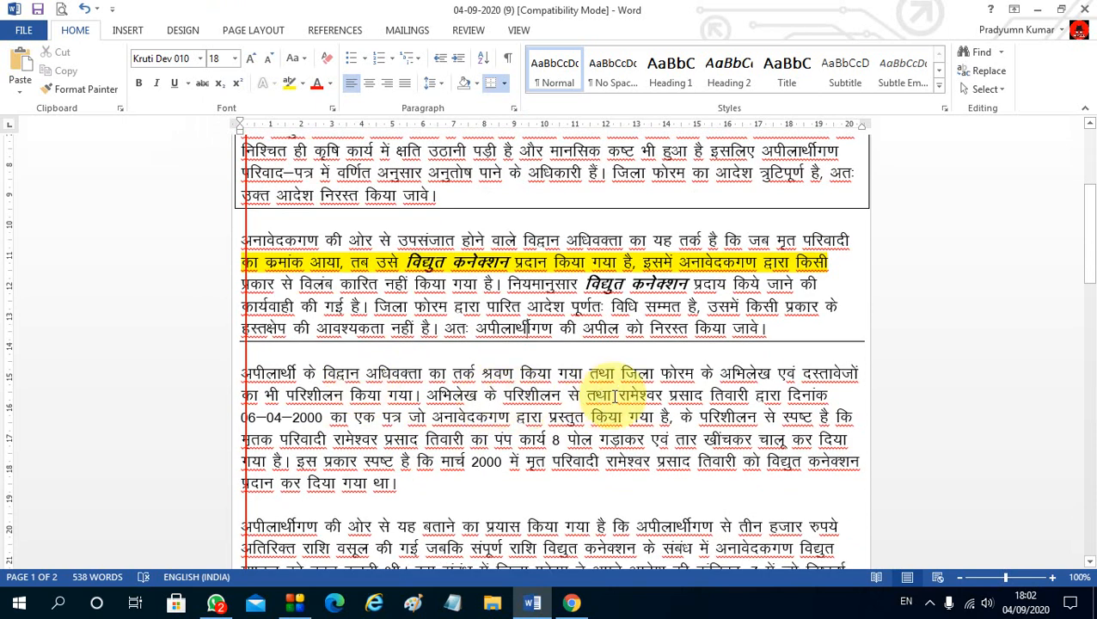
{"action": "left_click_drag", "start_coordinate": [616, 395], "coordinate": [733, 406]}
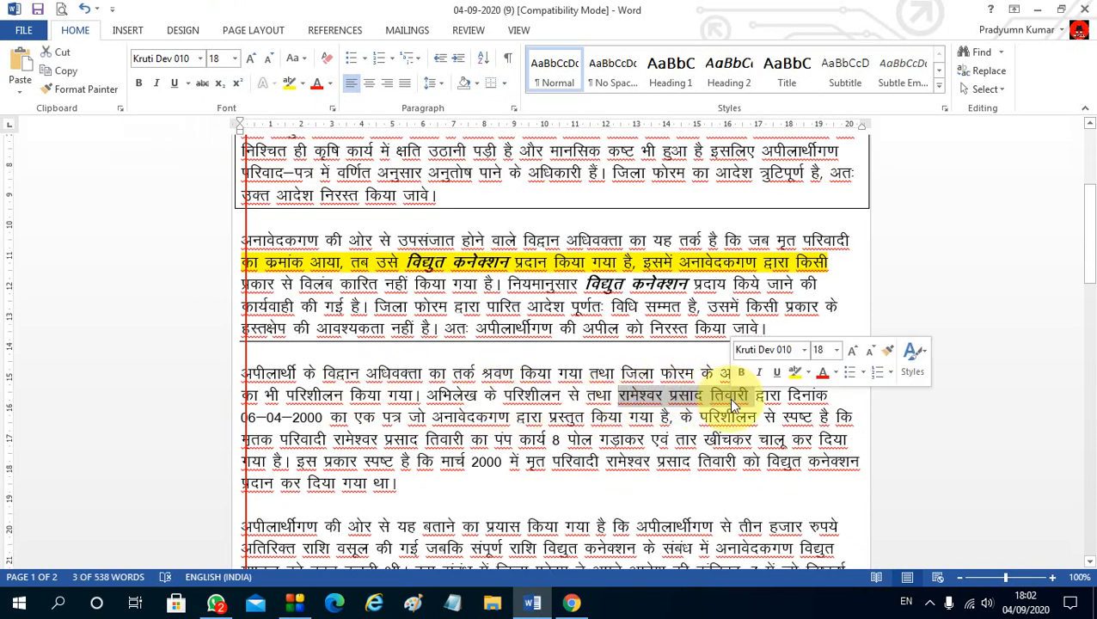
{"action": "left_click", "coordinate": [238, 86]}
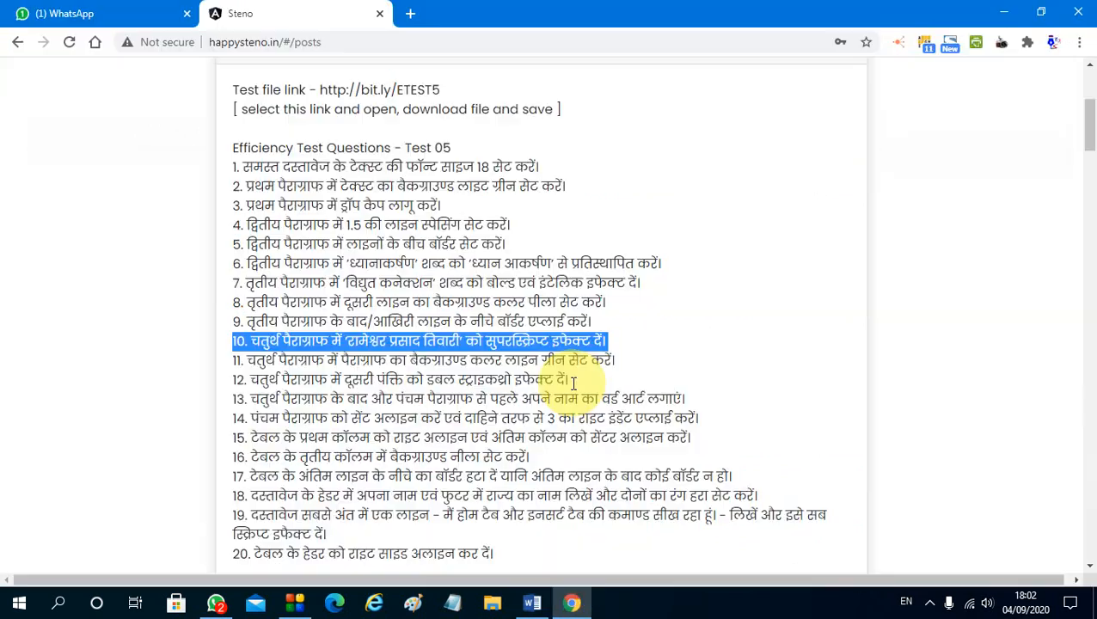
Check question 11 in the browser, and shade the whole fourth paragraph in Word with the standard light green.
{"action": "left_click", "coordinate": [571, 603]}
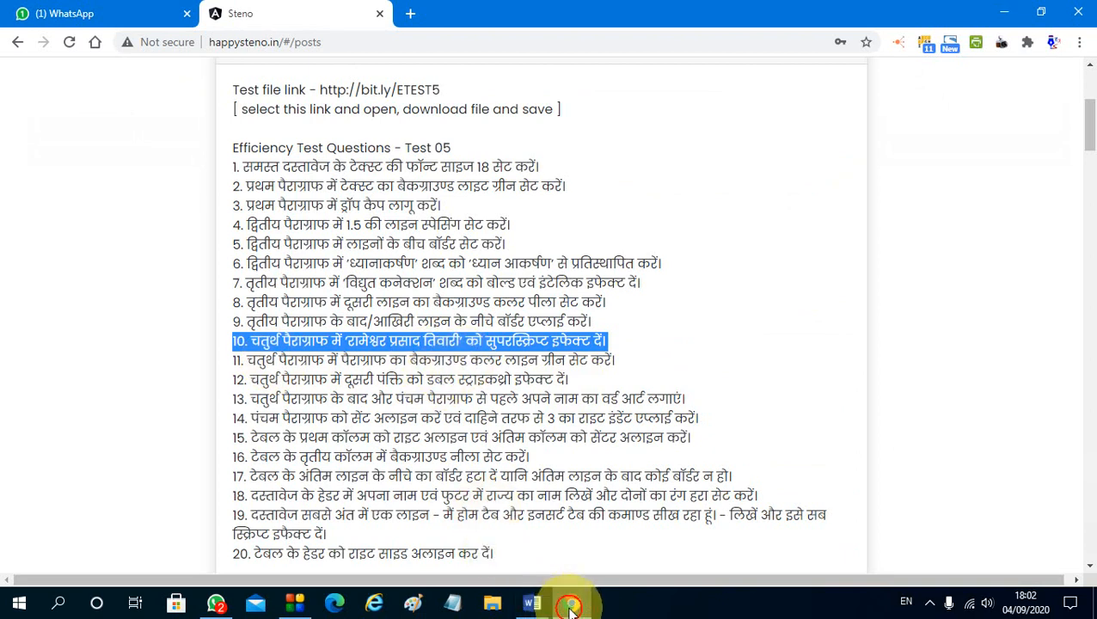
{"action": "left_click", "coordinate": [532, 603]}
{"action": "left_click", "coordinate": [499, 418]}
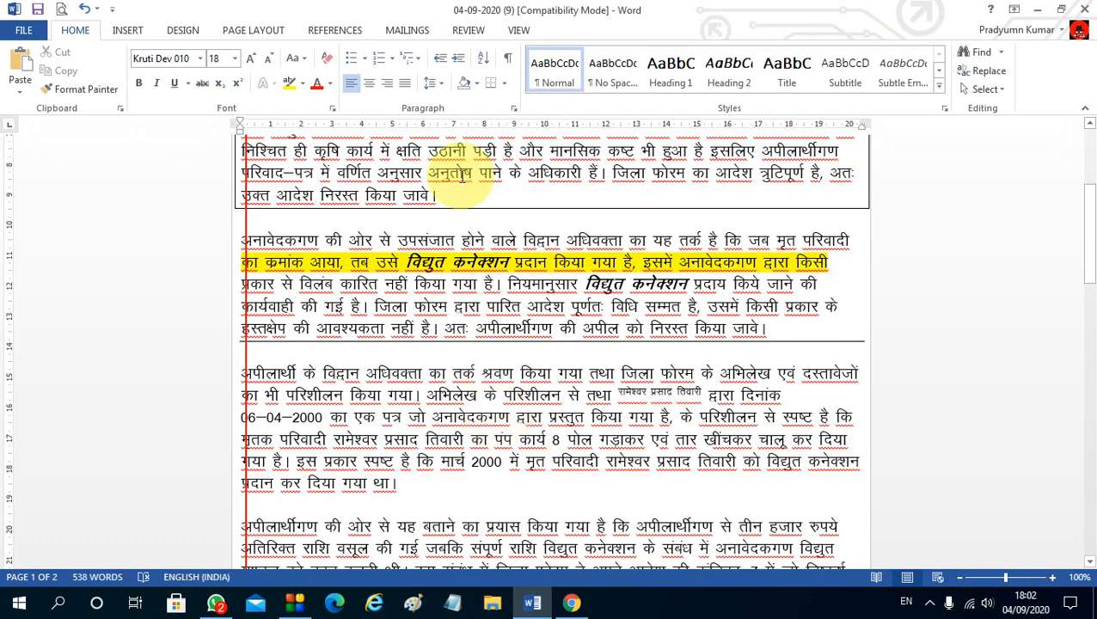
{"action": "left_click", "coordinate": [479, 82]}
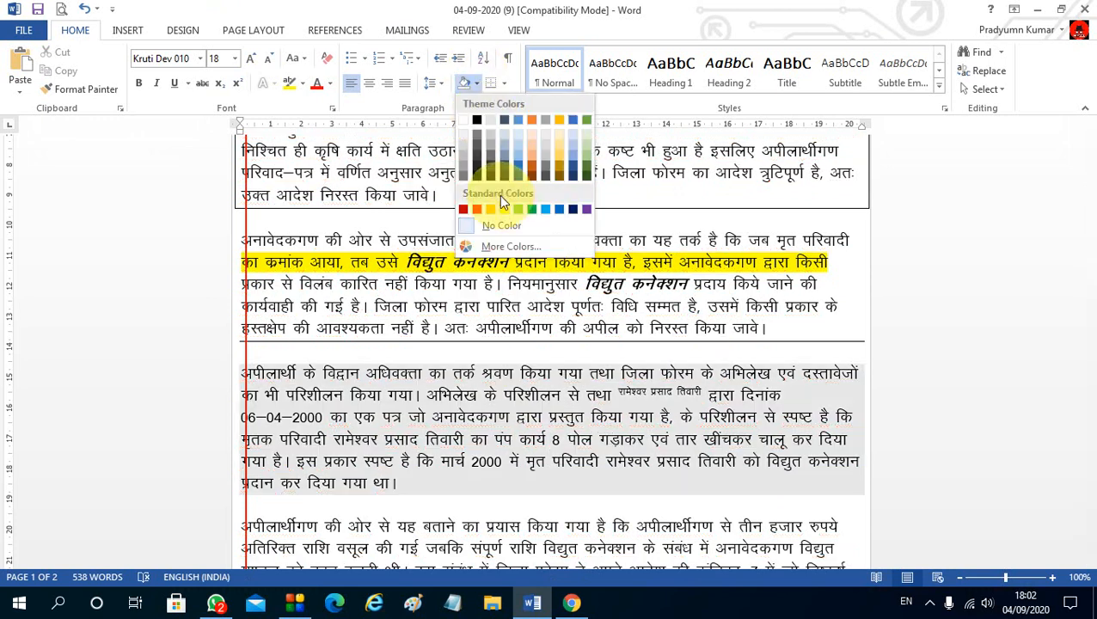
{"action": "left_click", "coordinate": [519, 213]}
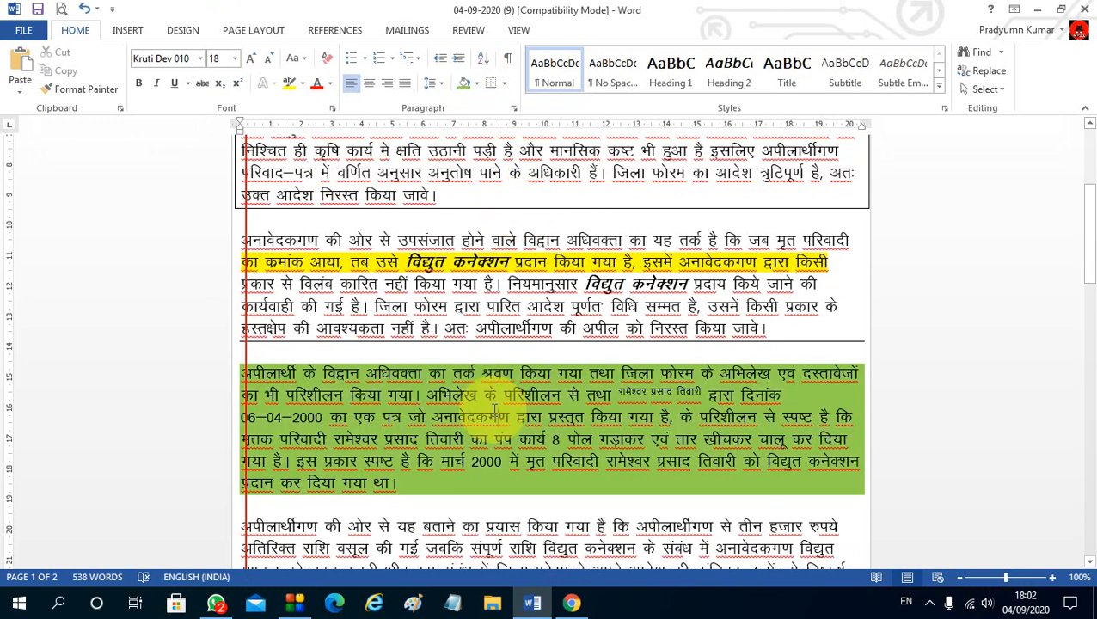
Check question 12 in the browser, and apply double strikethrough to the second line of Word's fourth paragraph.
{"action": "scroll", "coordinate": [492, 430], "scroll_direction": "down", "scroll_amount": 3}
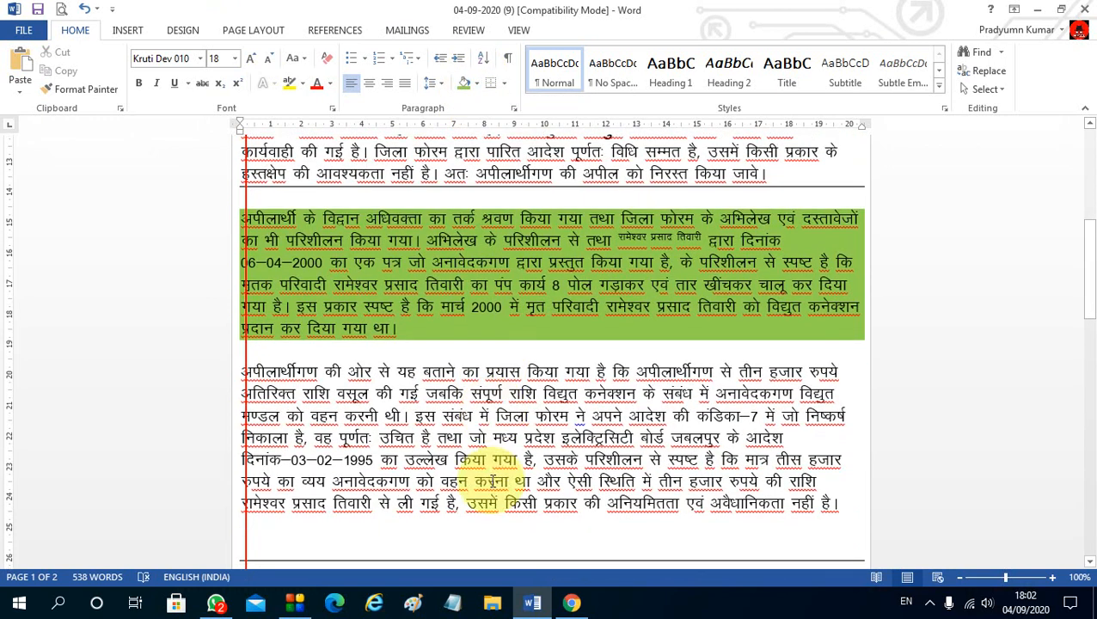
{"action": "left_click", "coordinate": [570, 602]}
{"action": "triple_click", "coordinate": [319, 364]}
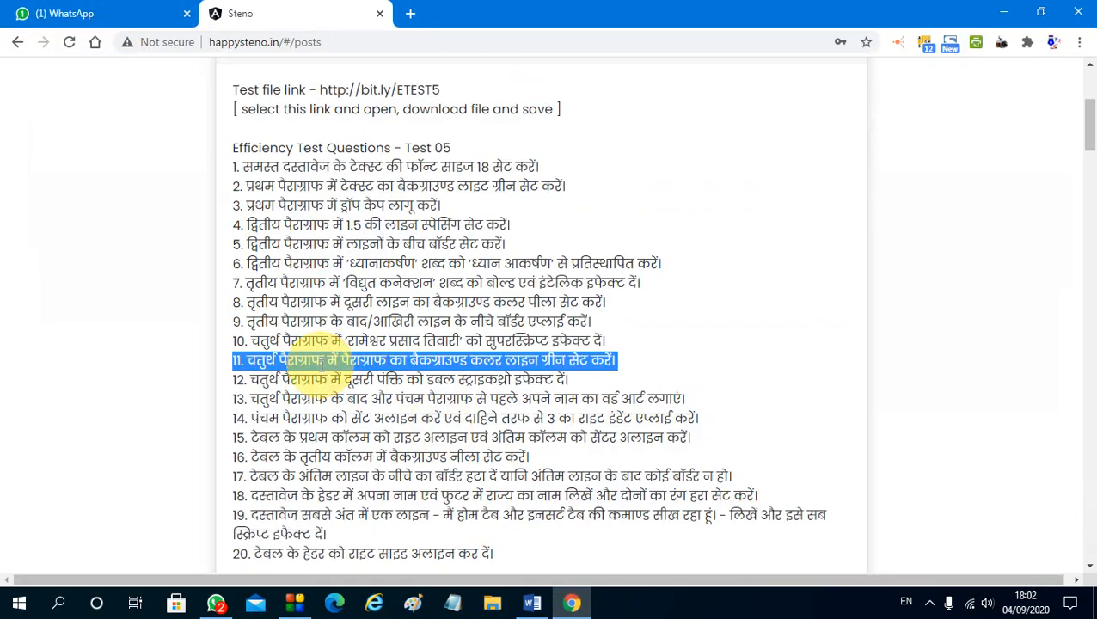
{"action": "triple_click", "coordinate": [378, 383]}
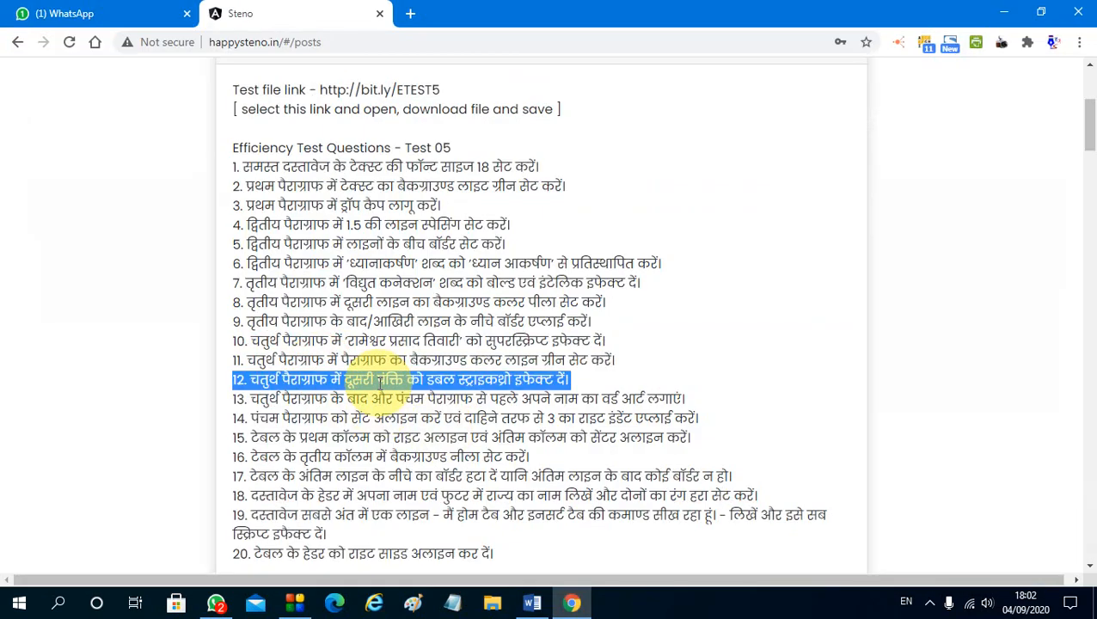
{"action": "left_click", "coordinate": [532, 602]}
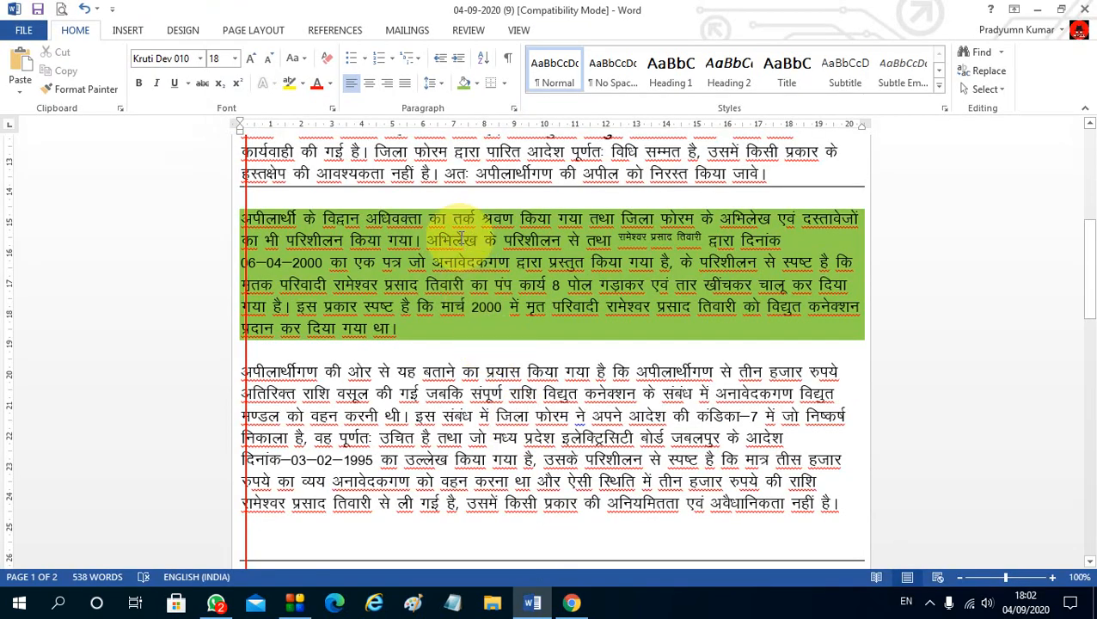
{"action": "triple_click", "coordinate": [462, 239]}
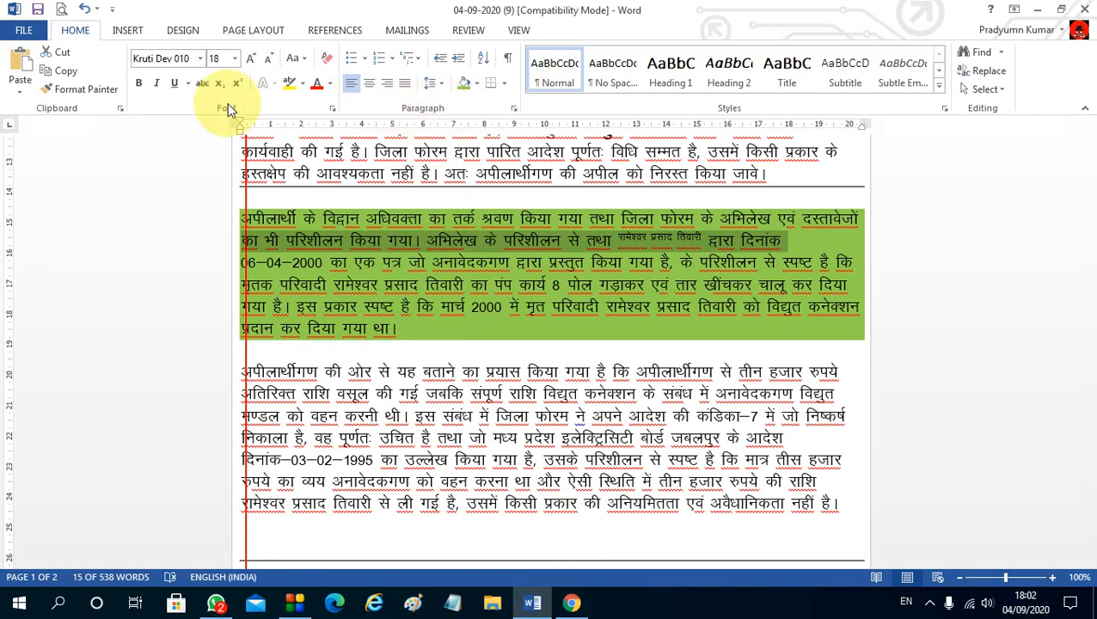
{"action": "left_click", "coordinate": [332, 108]}
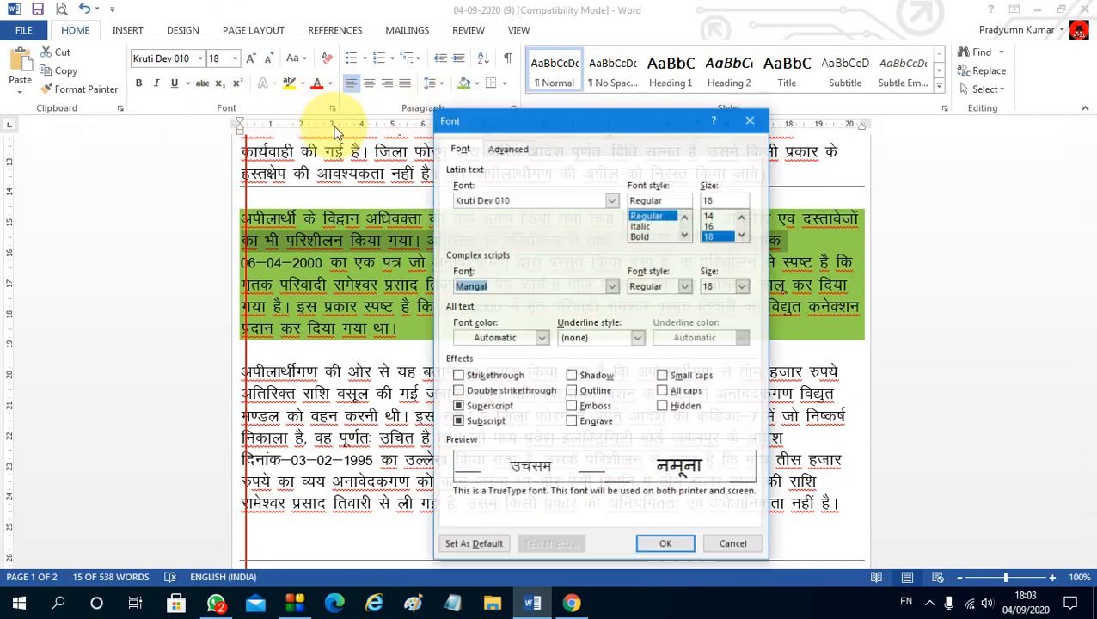
{"action": "left_click", "coordinate": [486, 393]}
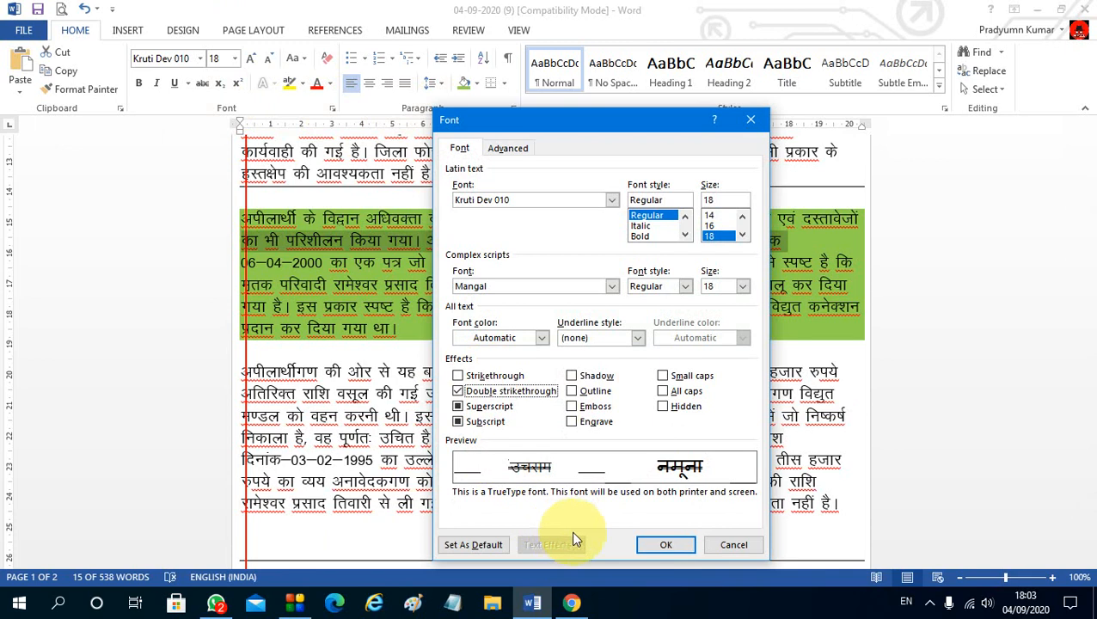
{"action": "left_click", "coordinate": [661, 545]}
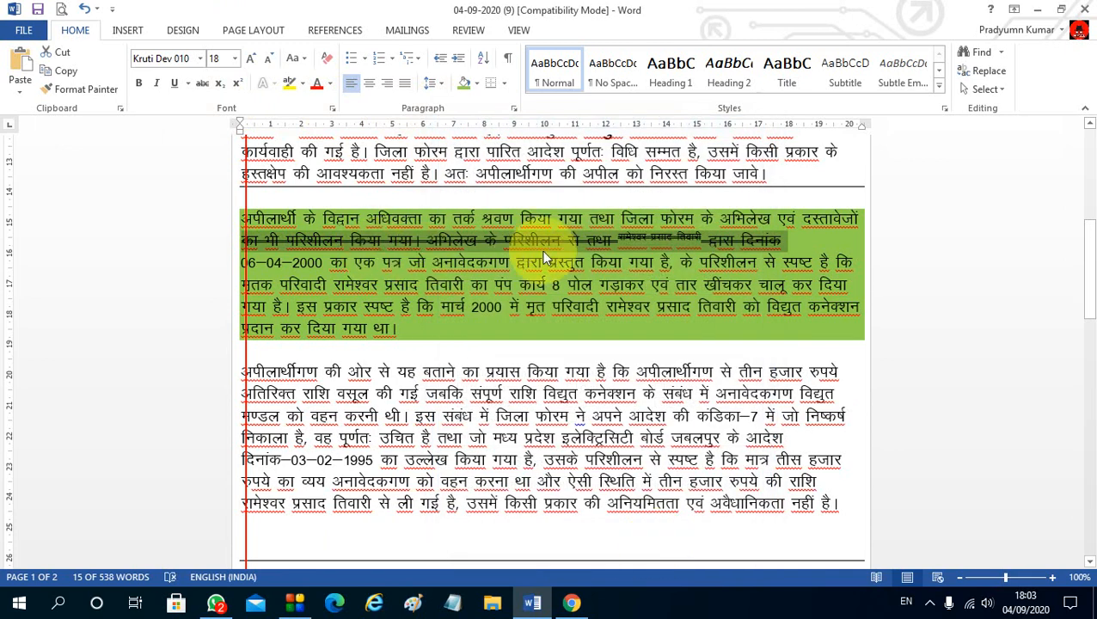
Check question 13 in the browser, and add two blank lines between the fourth and fifth paragraphs in Word.
{"action": "left_click", "coordinate": [569, 602]}
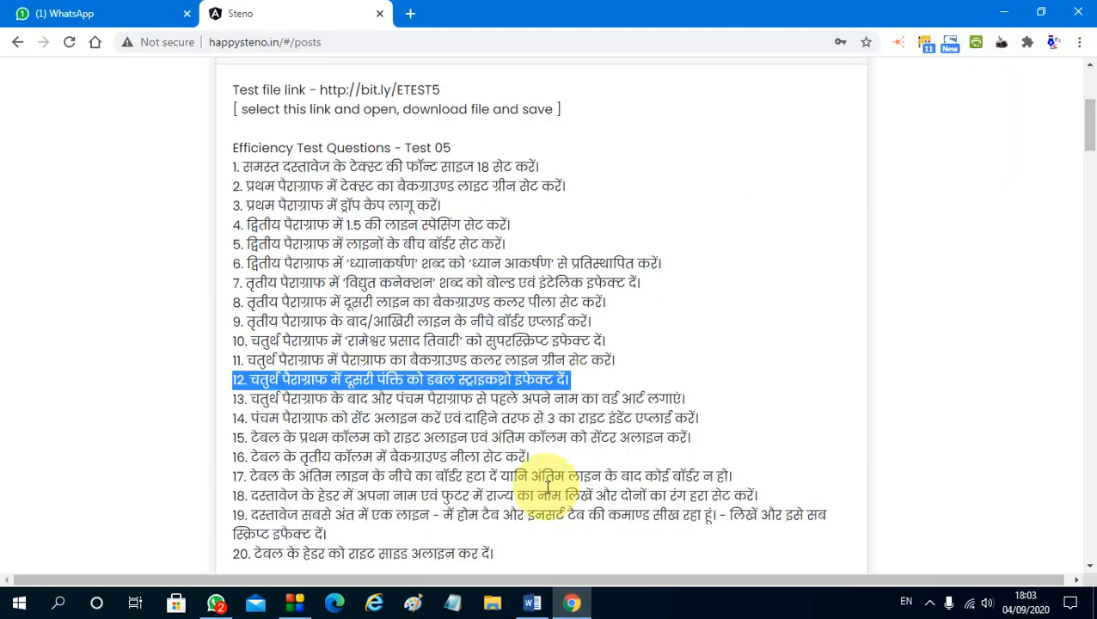
{"action": "triple_click", "coordinate": [326, 400]}
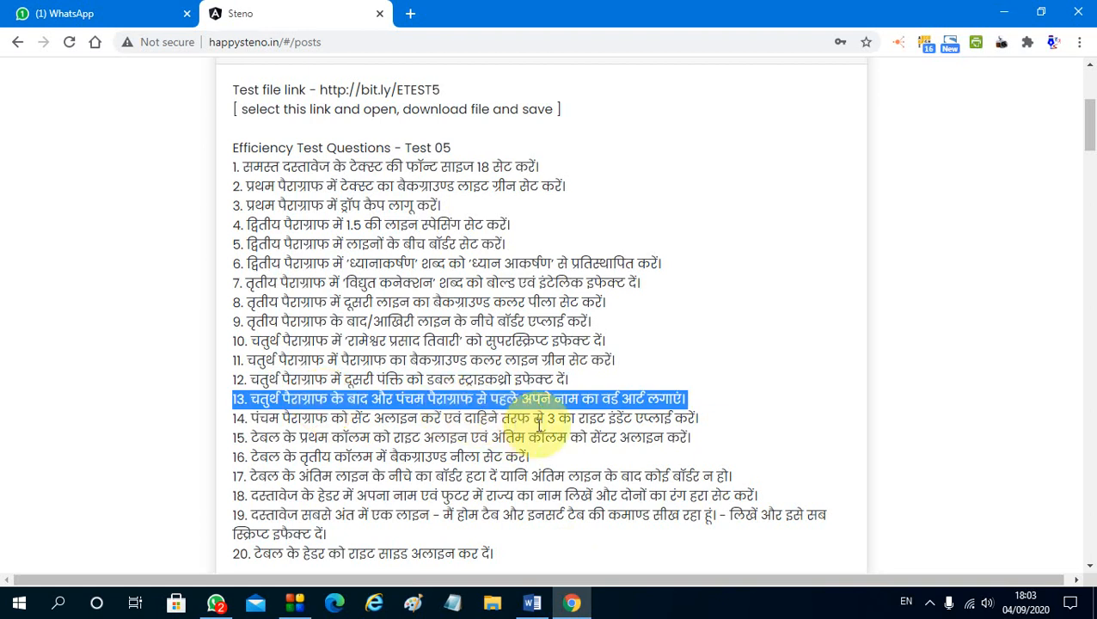
{"action": "left_click", "coordinate": [572, 604]}
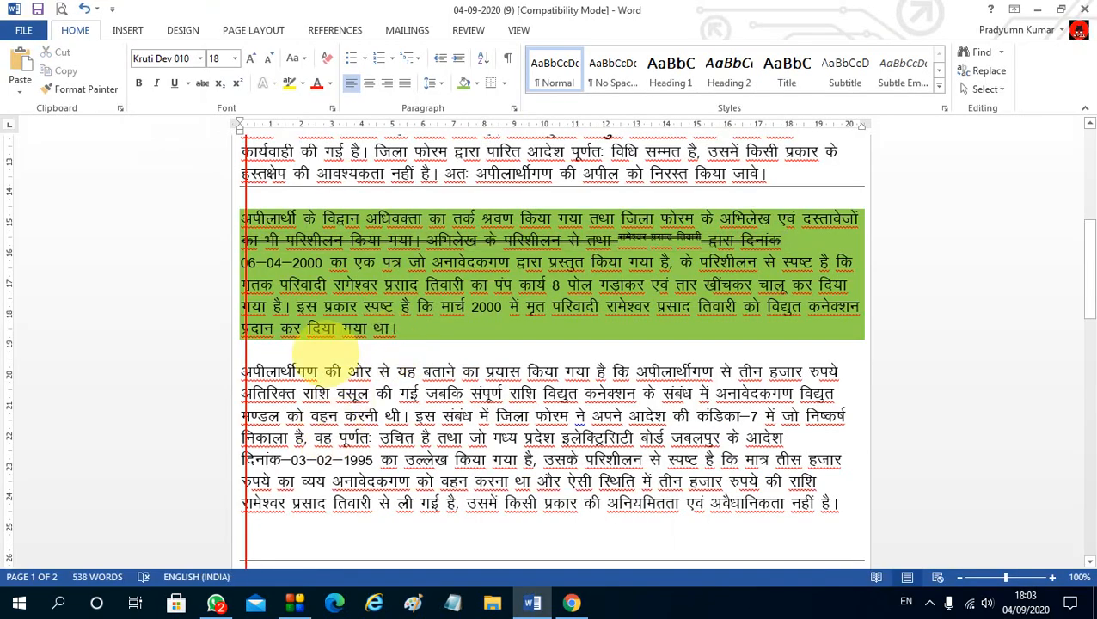
{"action": "key", "text": "Return"}
{"action": "key", "text": "Return"}
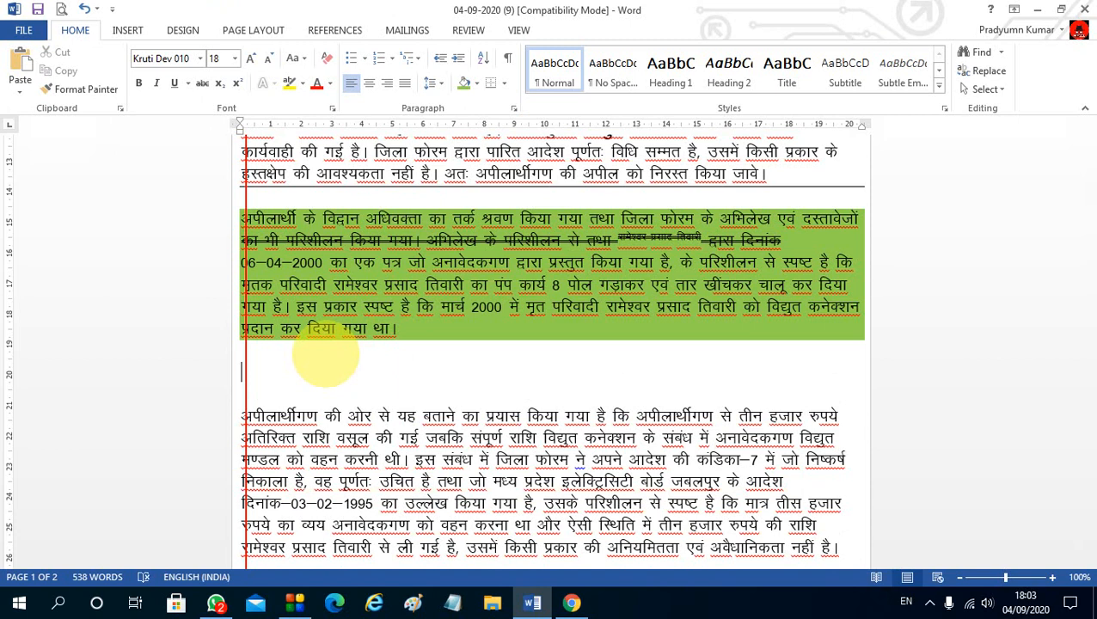
Insert a blue shadowed WordArt reading "Happy" between the fourth and fifth paragraphs, and stretch it across most of the text width.
{"action": "left_click", "coordinate": [129, 31]}
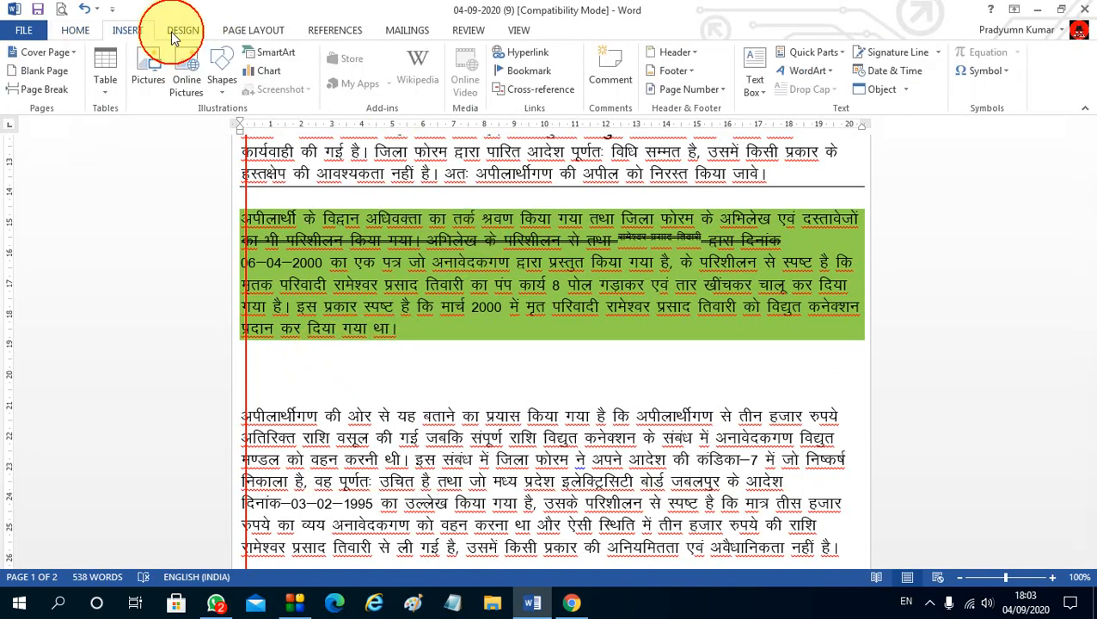
{"action": "left_click", "coordinate": [834, 77]}
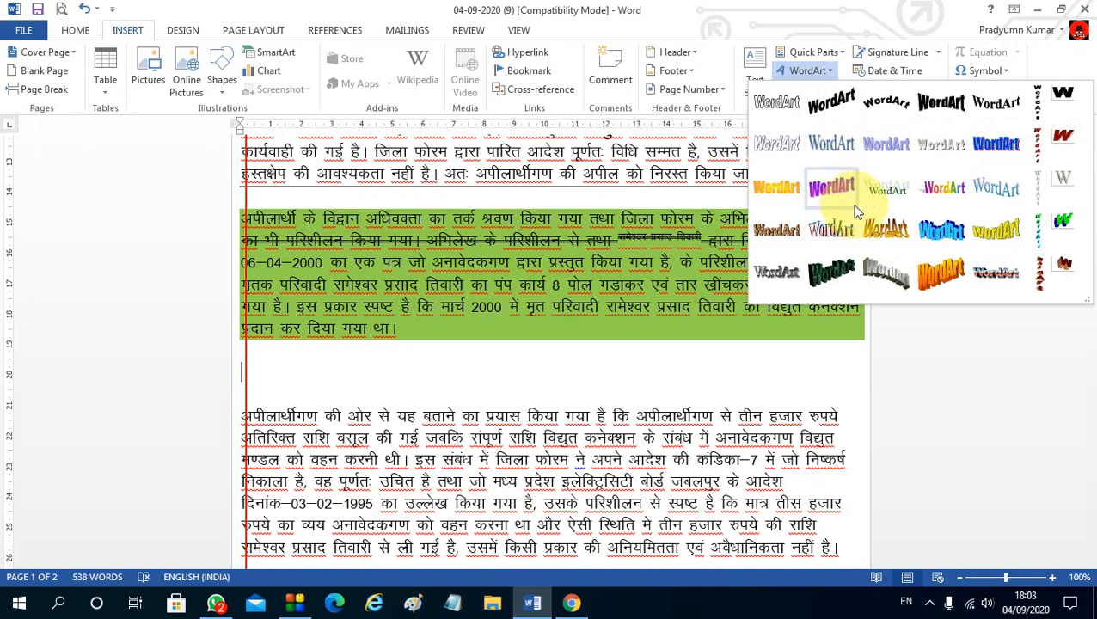
{"action": "left_click", "coordinate": [832, 205]}
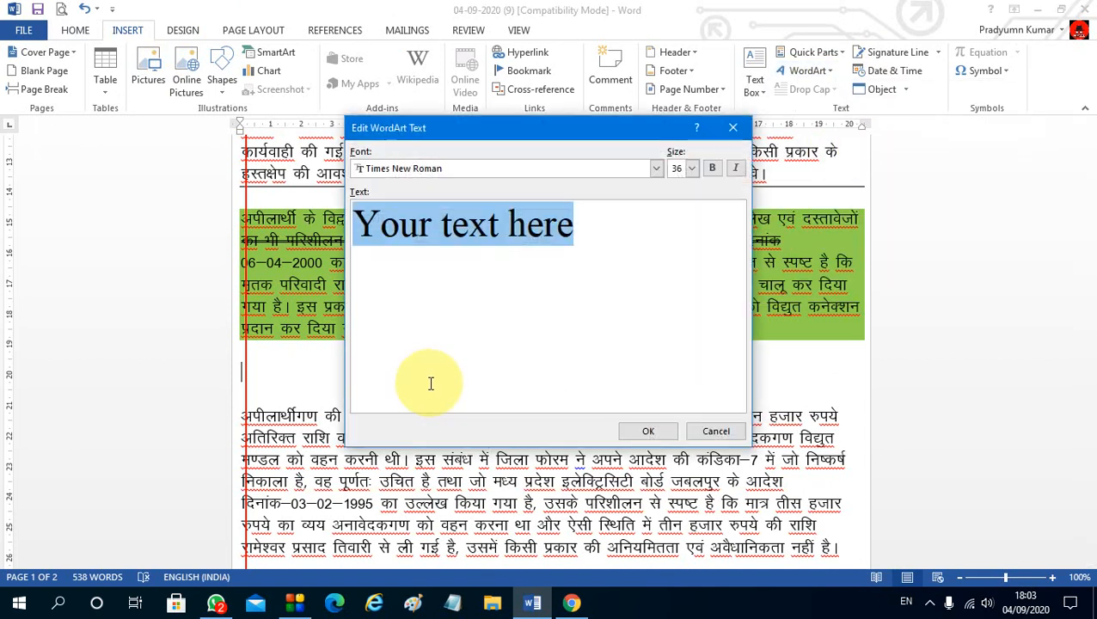
{"action": "type", "text": "Happy"}
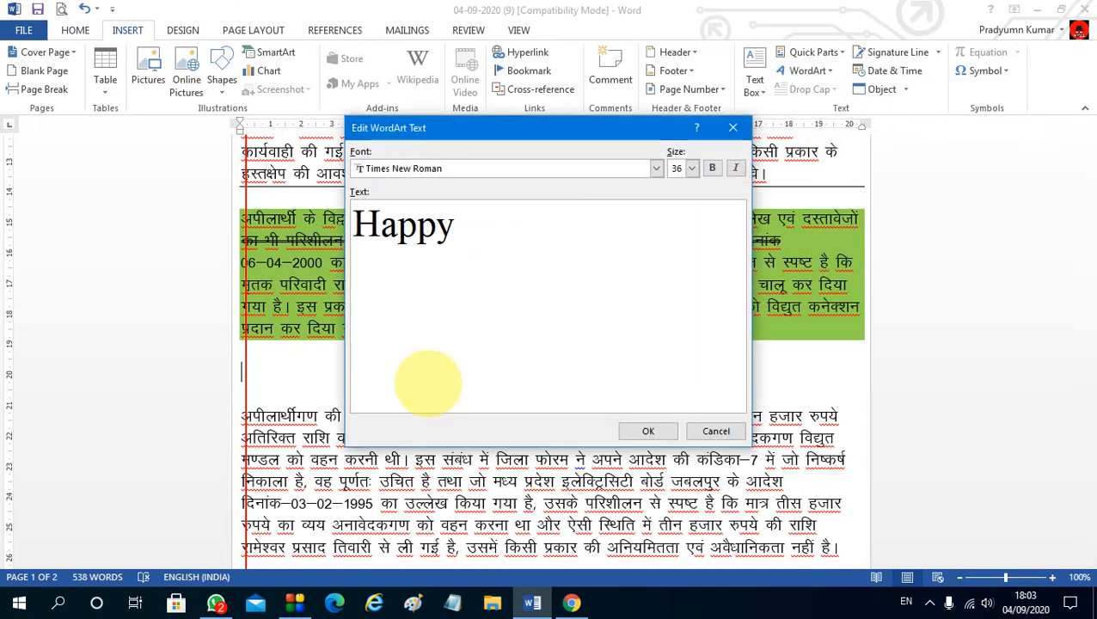
{"action": "left_click", "coordinate": [648, 431]}
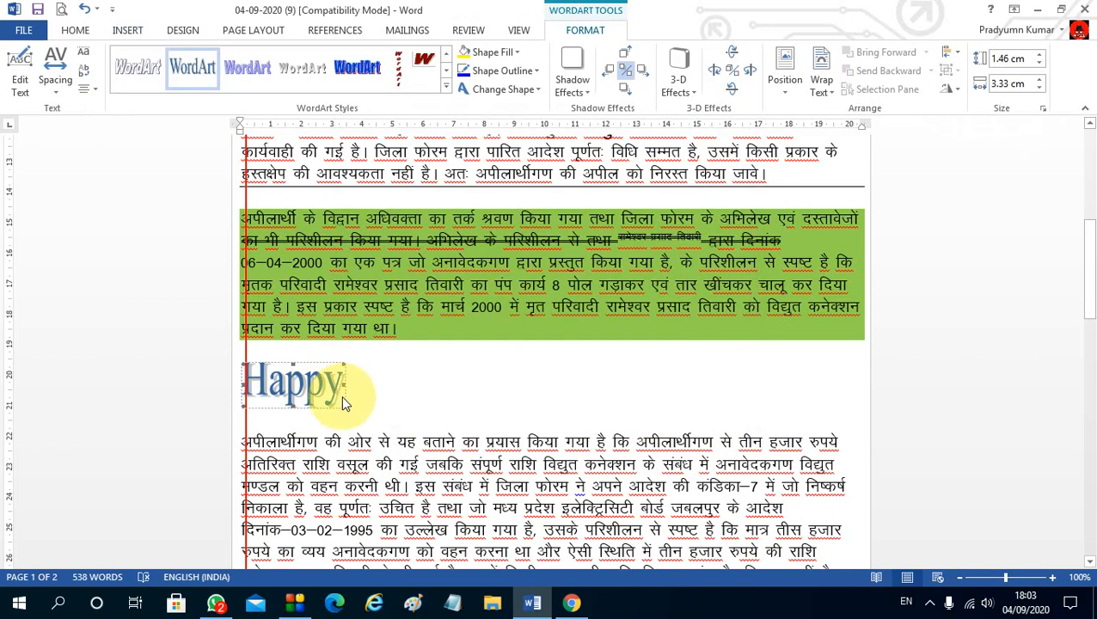
{"action": "left_click_drag", "start_coordinate": [344, 386], "coordinate": [770, 408]}
{"action": "left_click", "coordinate": [647, 442]}
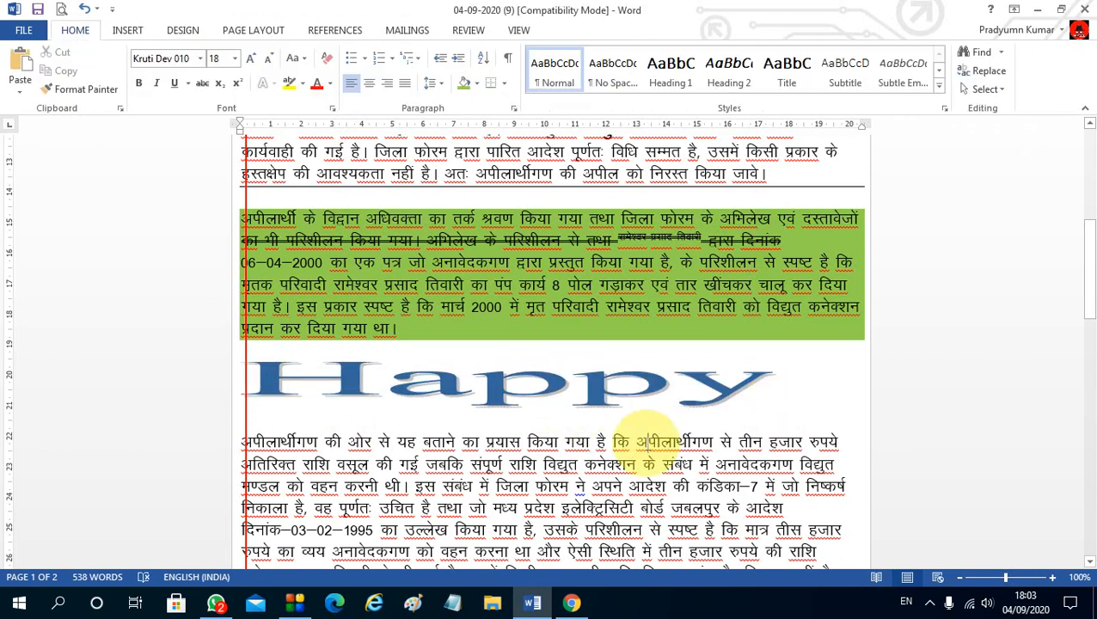
Check question 14 in the browser, and center-align the fifth paragraph in Word.
{"action": "left_click", "coordinate": [570, 600]}
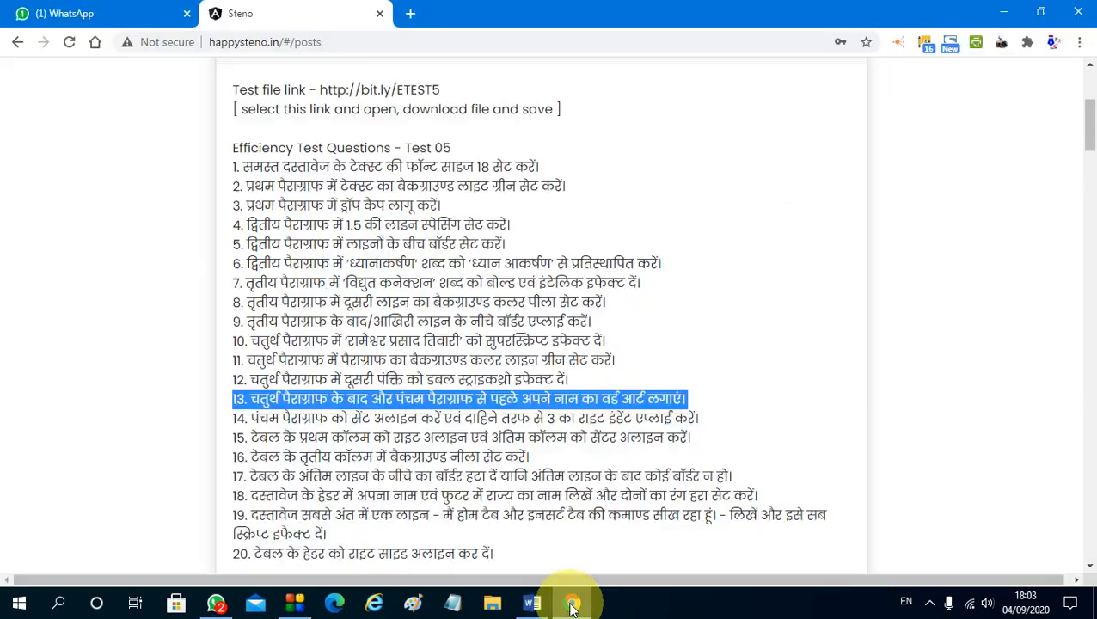
{"action": "triple_click", "coordinate": [314, 419]}
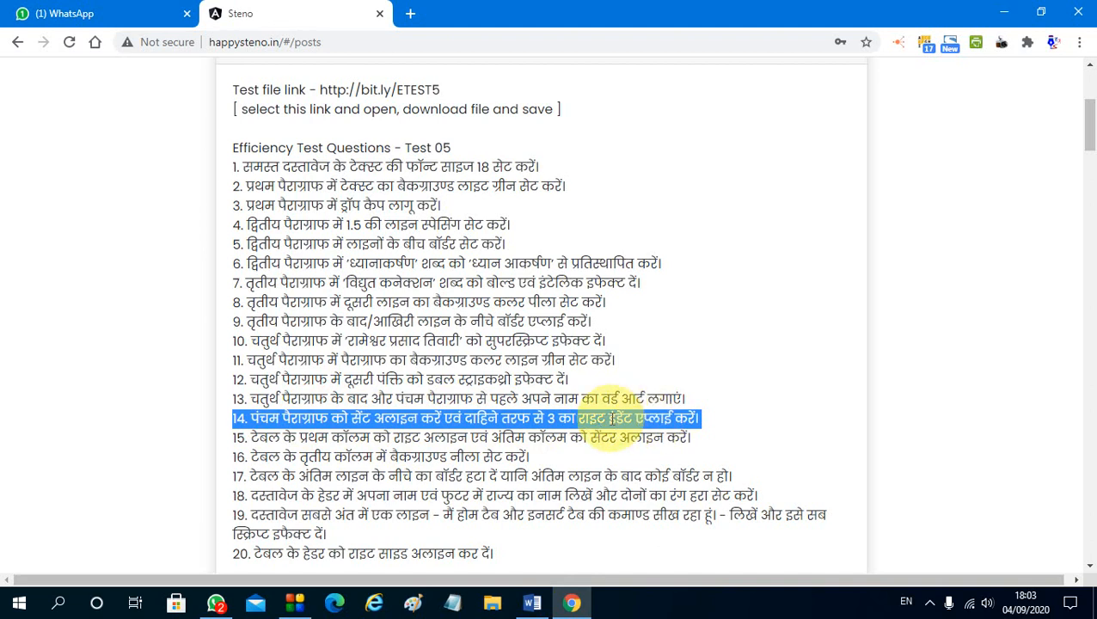
{"action": "left_click", "coordinate": [573, 604]}
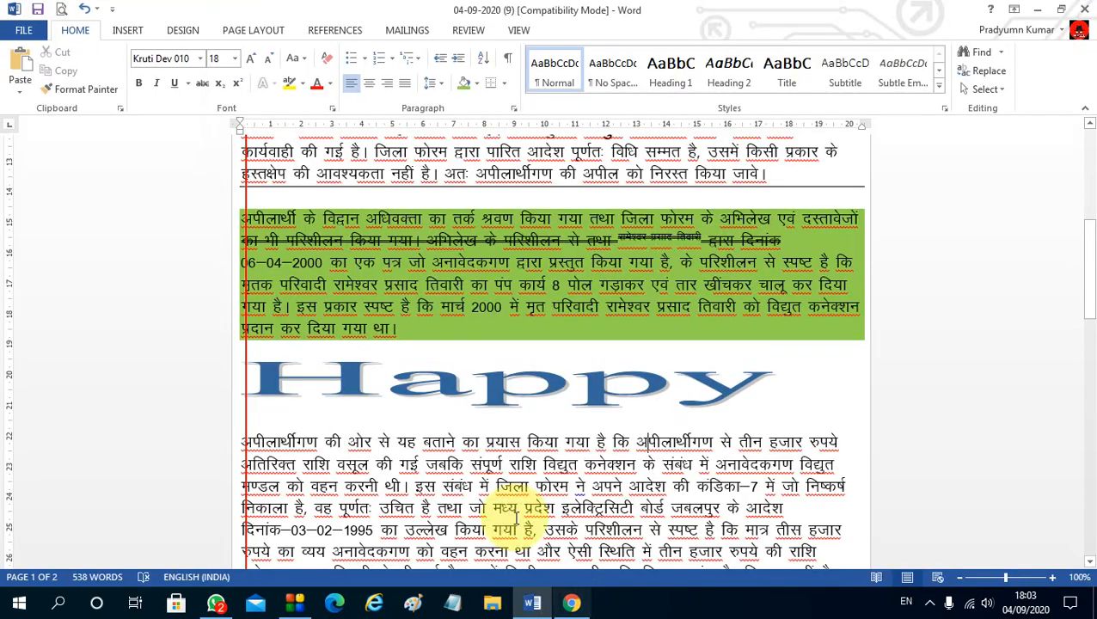
{"action": "scroll", "coordinate": [513, 379], "scroll_direction": "down", "scroll_amount": 3}
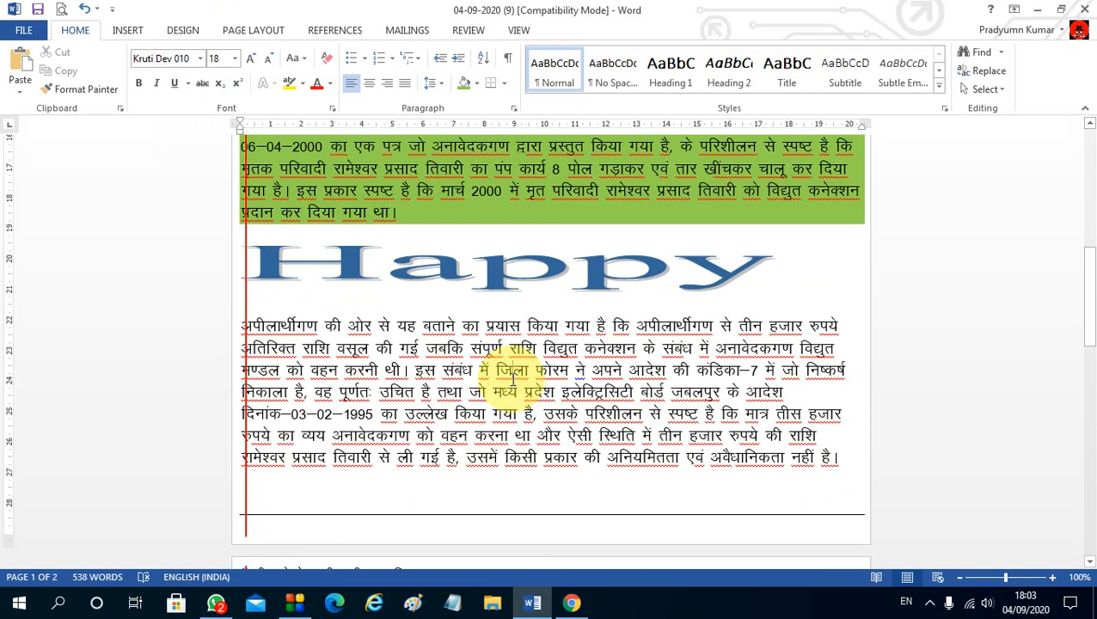
{"action": "left_click", "coordinate": [513, 375]}
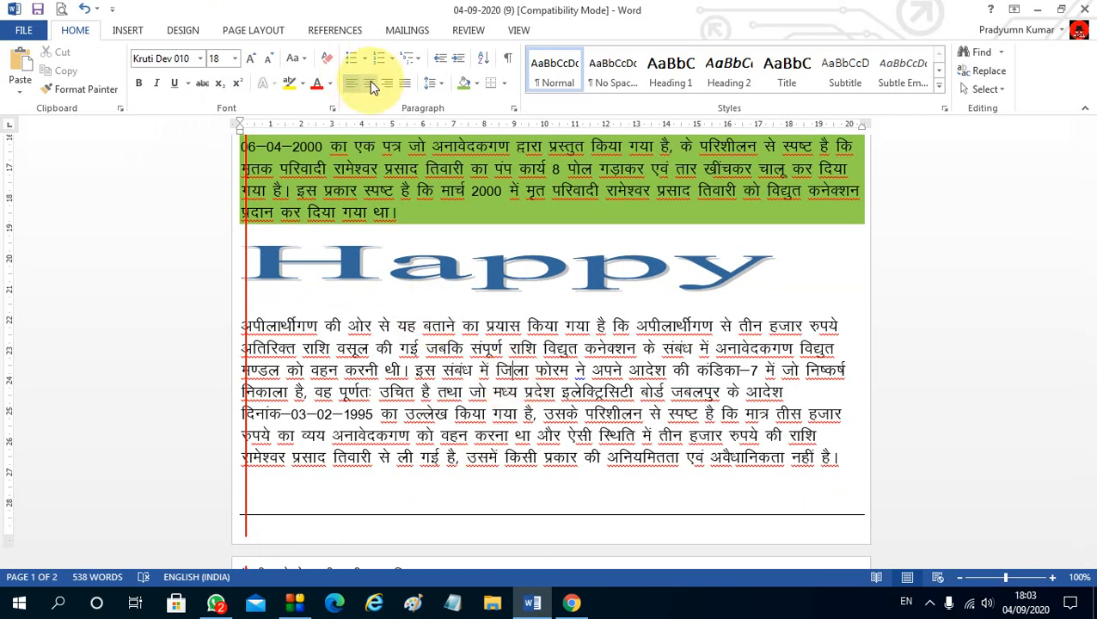
{"action": "left_click", "coordinate": [370, 82]}
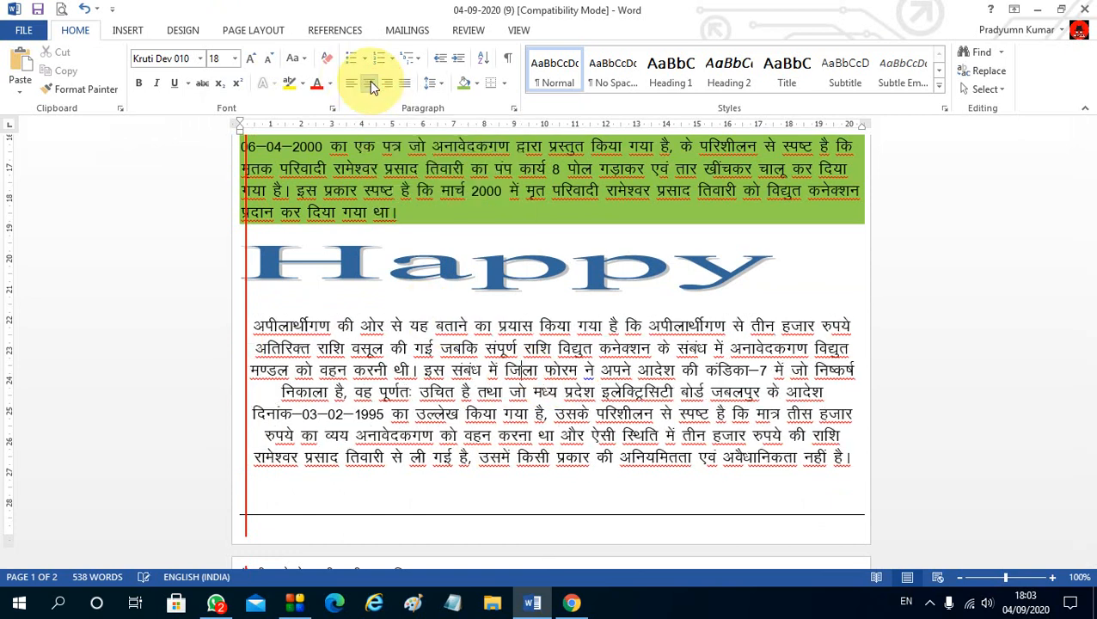
Set the fifth paragraph's right indentation to 3 cm.
{"action": "left_click", "coordinate": [516, 109]}
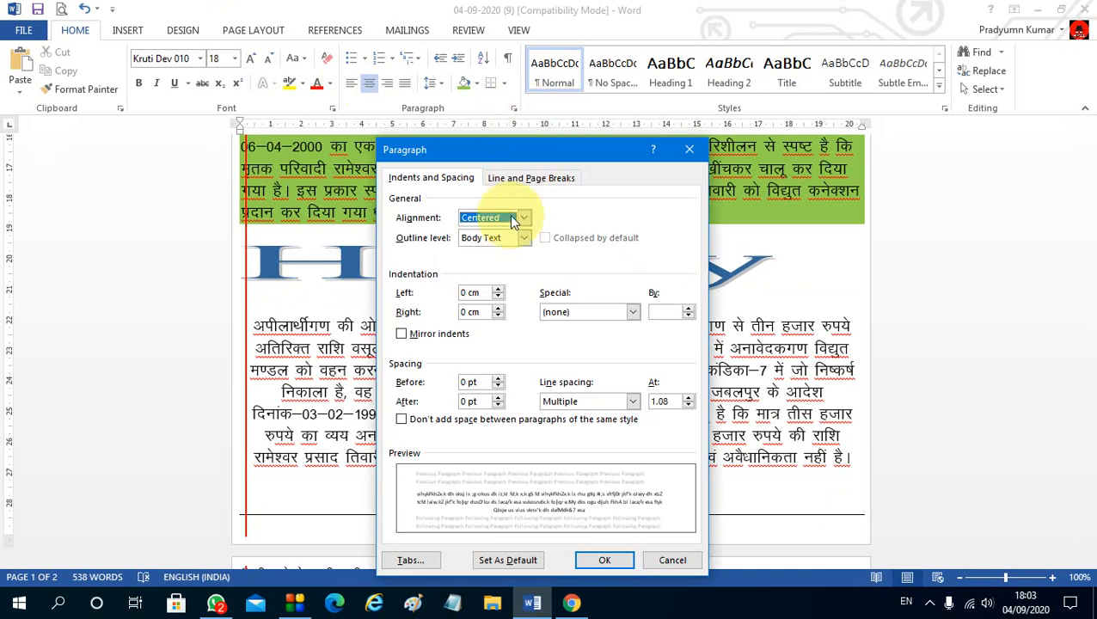
{"action": "left_click", "coordinate": [465, 309]}
{"action": "key", "text": "BackSpace"}
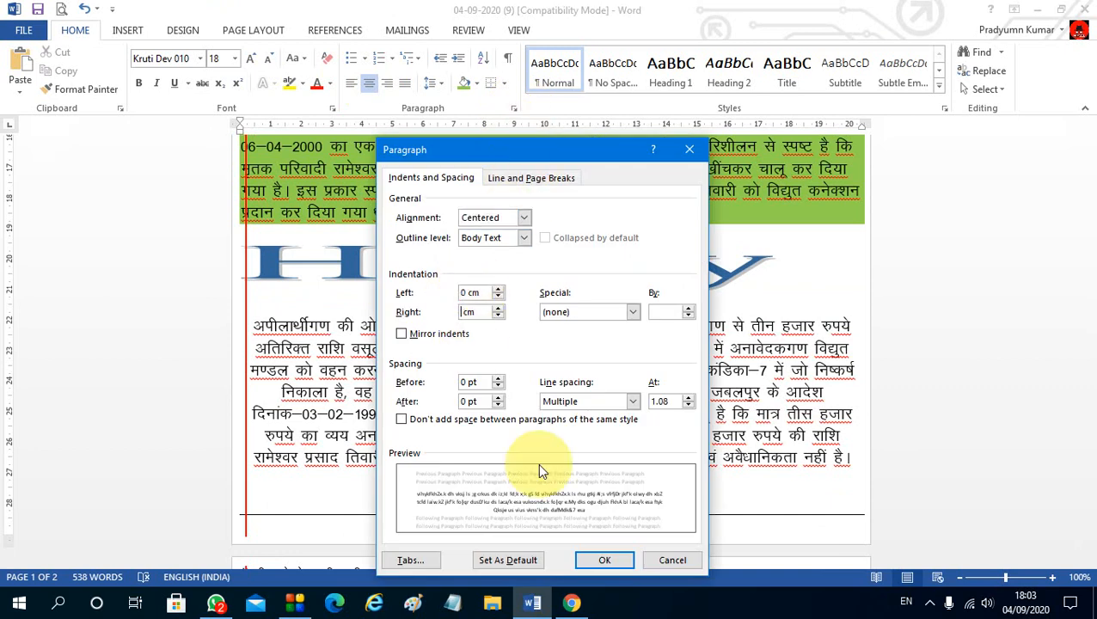
{"action": "type", "text": "3"}
{"action": "left_click", "coordinate": [601, 560]}
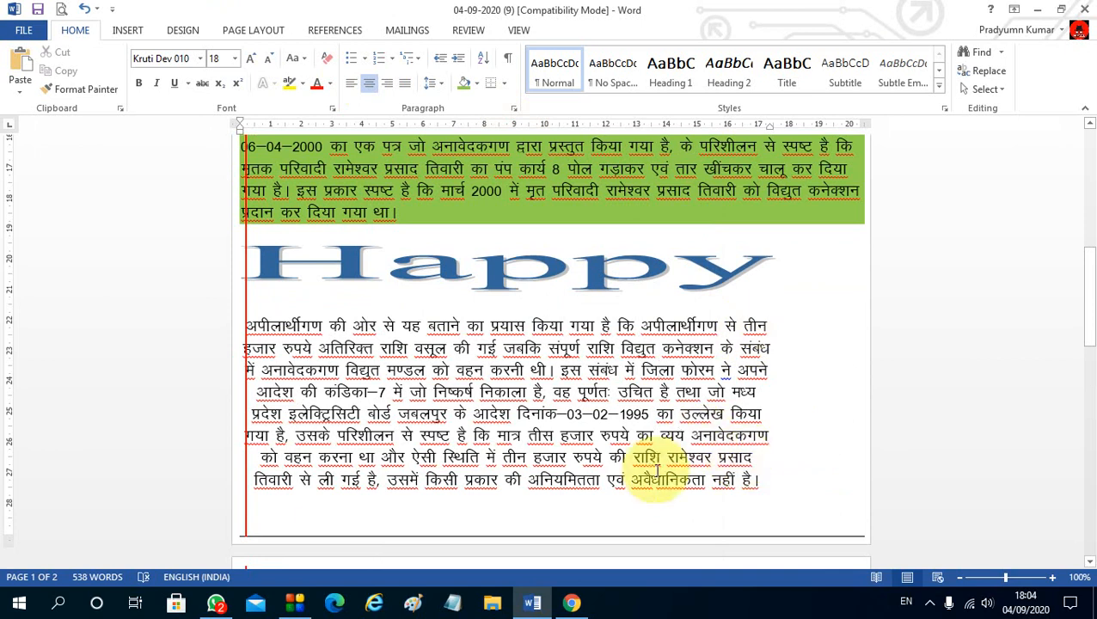
Check question 15 in the browser, and right-align the first column of the results table in Word.
{"action": "scroll", "coordinate": [563, 503], "scroll_direction": "down", "scroll_amount": 3}
{"action": "left_click", "coordinate": [571, 604]}
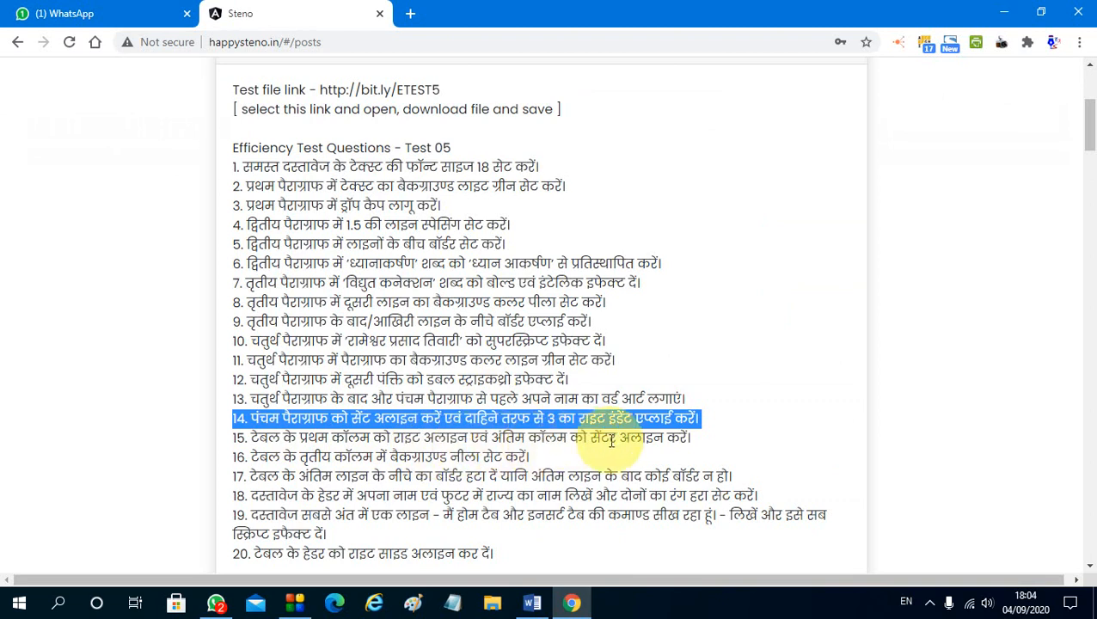
{"action": "left_click", "coordinate": [532, 604]}
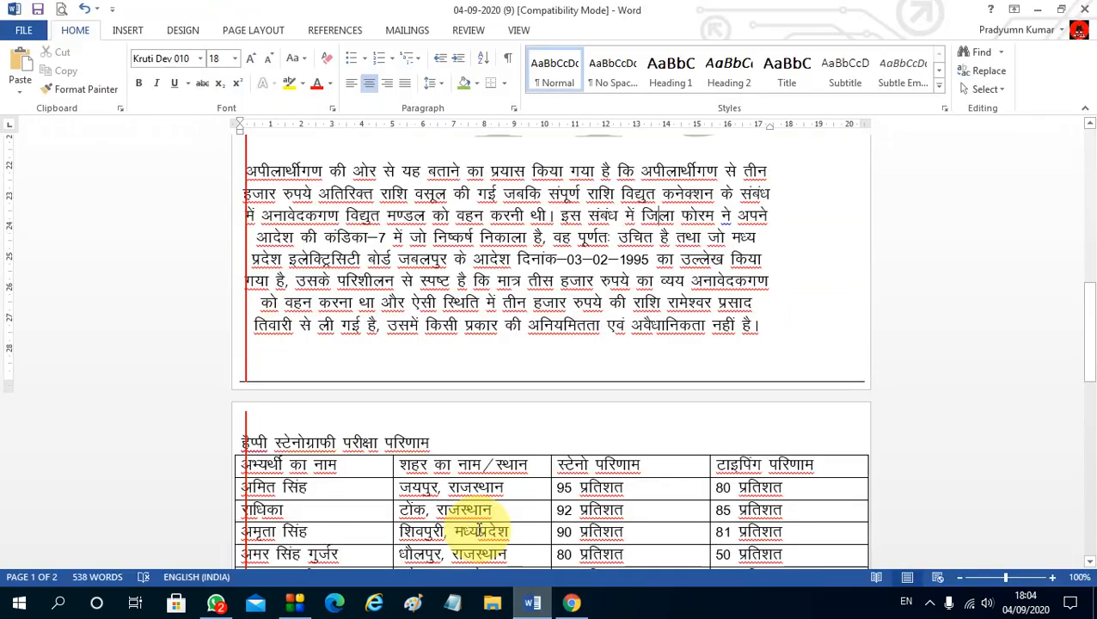
{"action": "scroll", "coordinate": [366, 486], "scroll_direction": "down", "scroll_amount": 3}
{"action": "left_click_drag", "start_coordinate": [341, 274], "coordinate": [332, 454]}
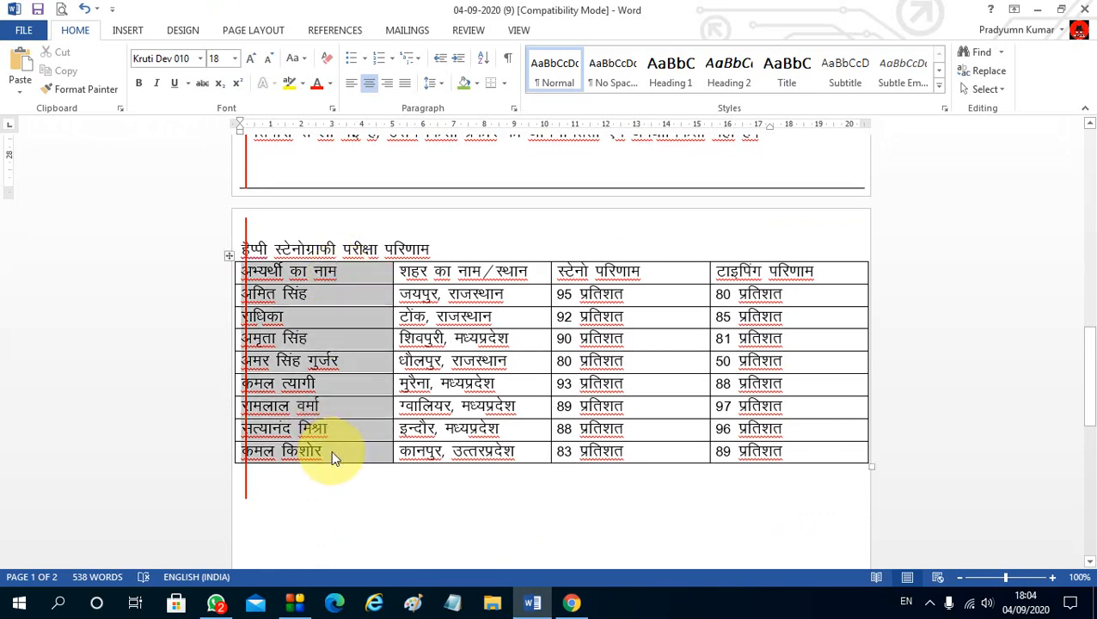
{"action": "left_click", "coordinate": [389, 83]}
Recheck question 15 in the browser, and center-align the last column of the results table in Word.
{"action": "left_click", "coordinate": [769, 271]}
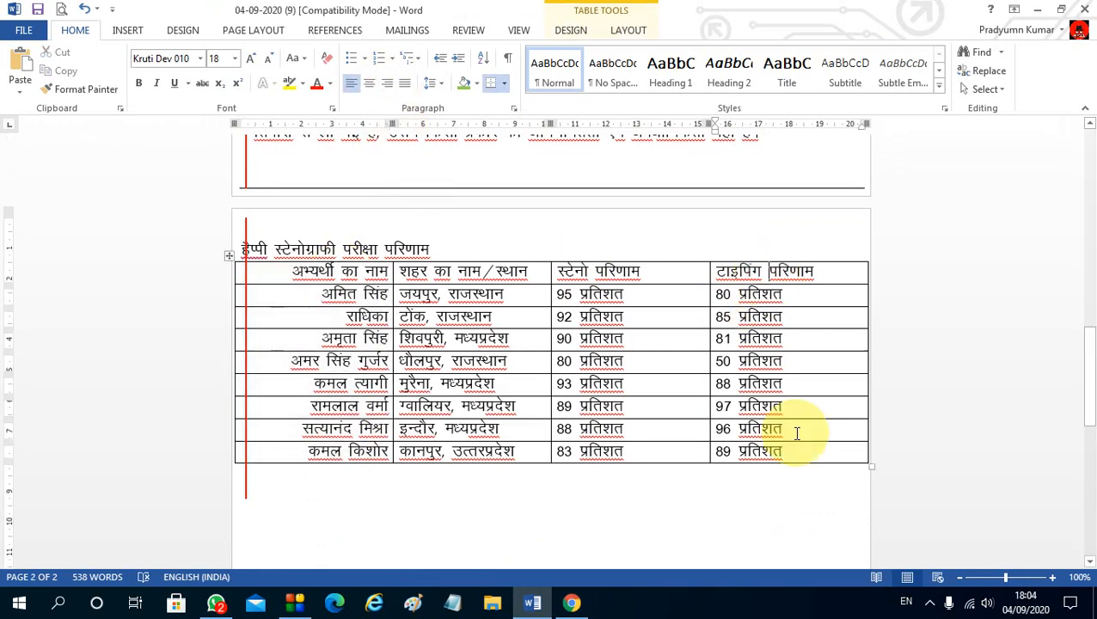
{"action": "left_click_drag", "start_coordinate": [791, 455], "coordinate": [734, 269]}
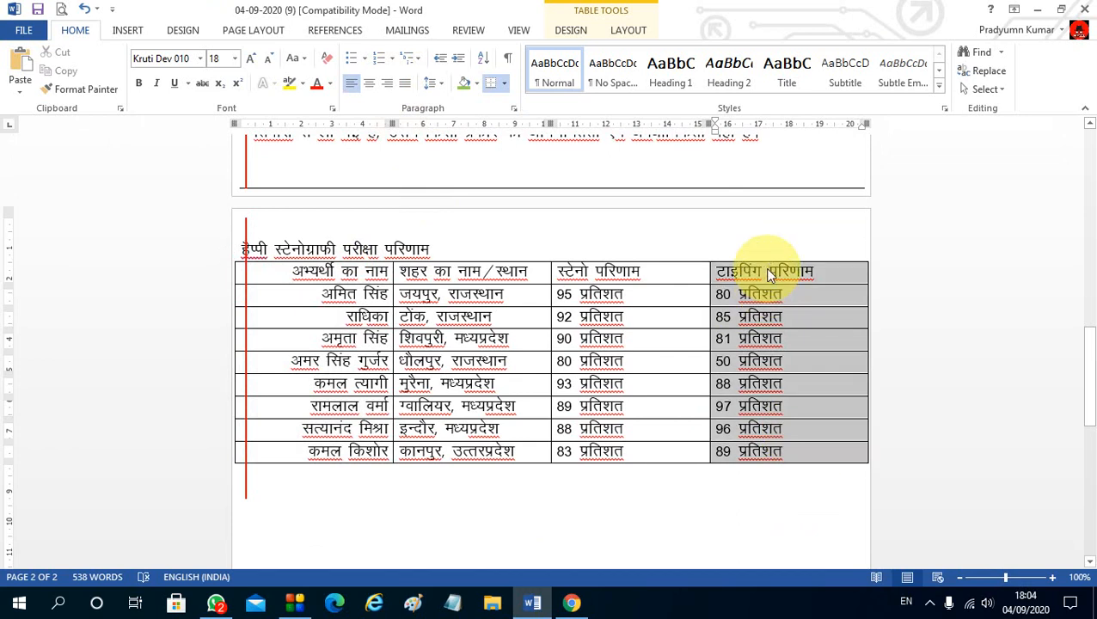
{"action": "left_click", "coordinate": [567, 604]}
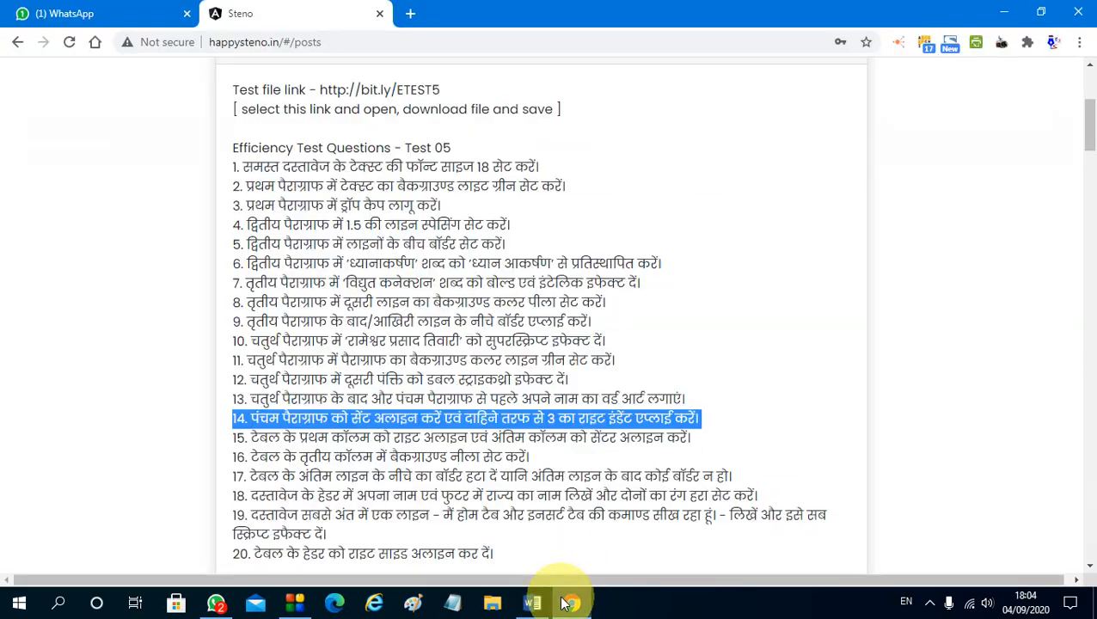
{"action": "left_click", "coordinate": [563, 603]}
{"action": "left_click", "coordinate": [563, 604]}
{"action": "left_click", "coordinate": [564, 604]}
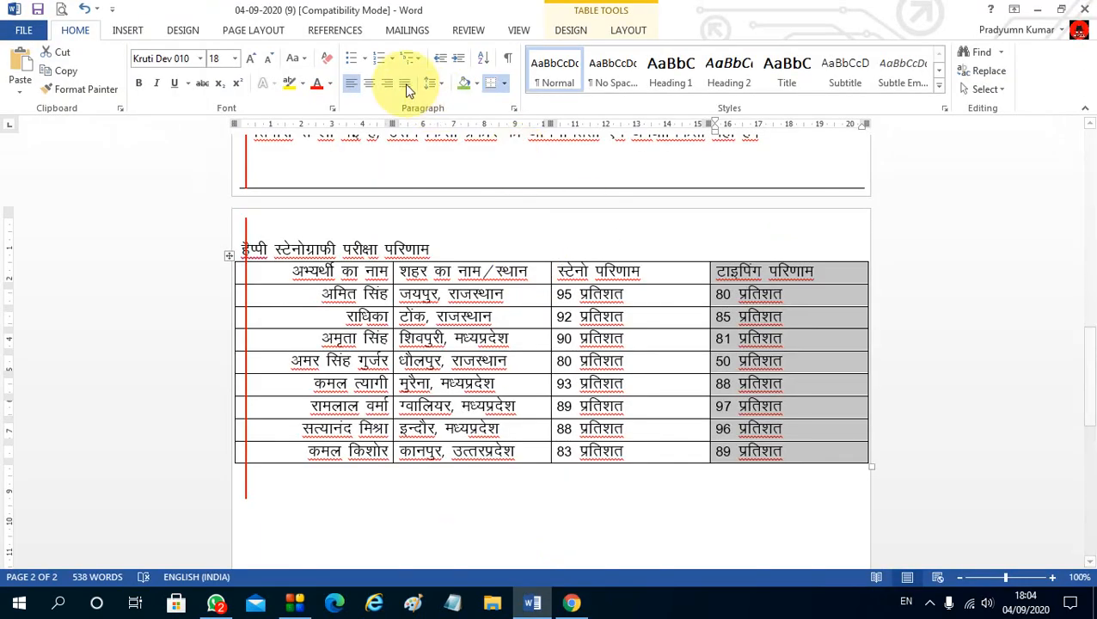
{"action": "left_click", "coordinate": [371, 90]}
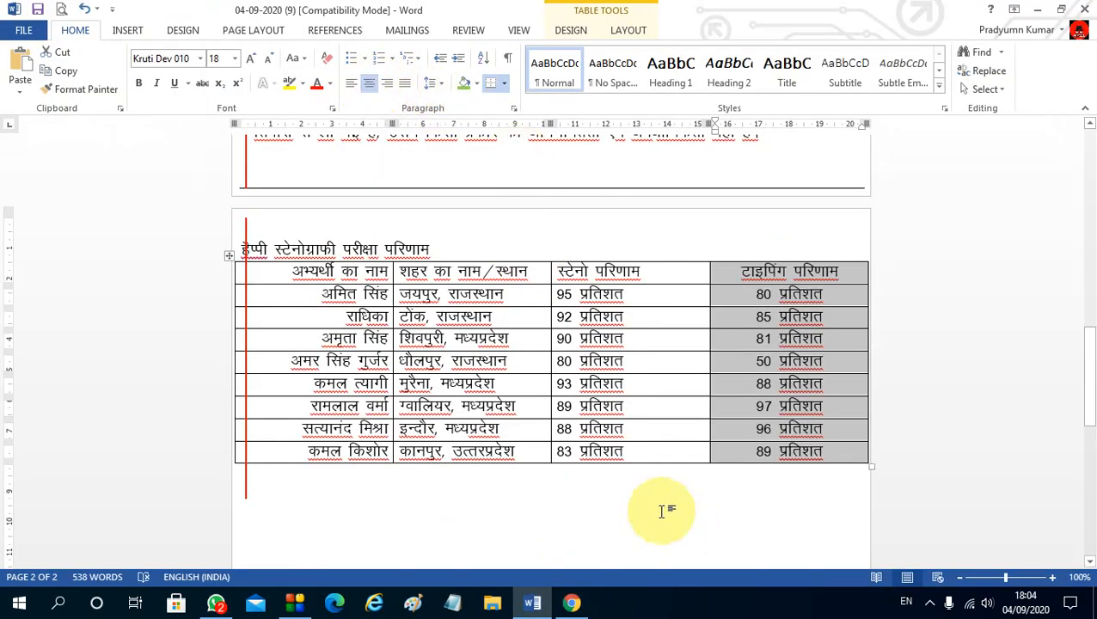
Check question 16 in the browser, and shade the third column of the results table blue in Word.
{"action": "left_click", "coordinate": [634, 492]}
{"action": "left_click", "coordinate": [574, 606]}
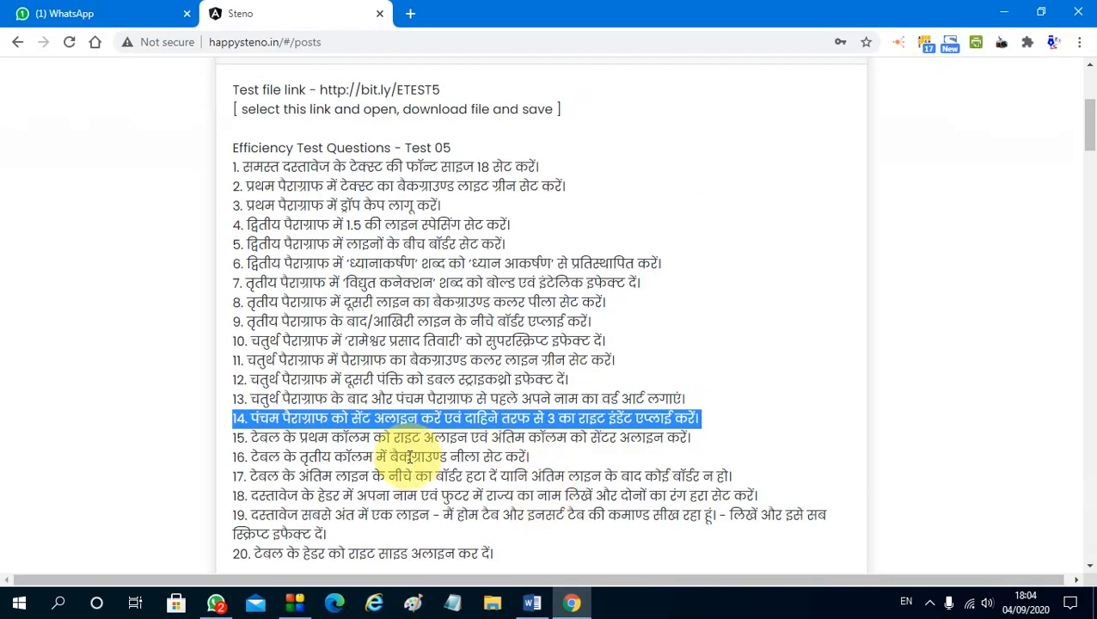
{"action": "double_click", "coordinate": [391, 457]}
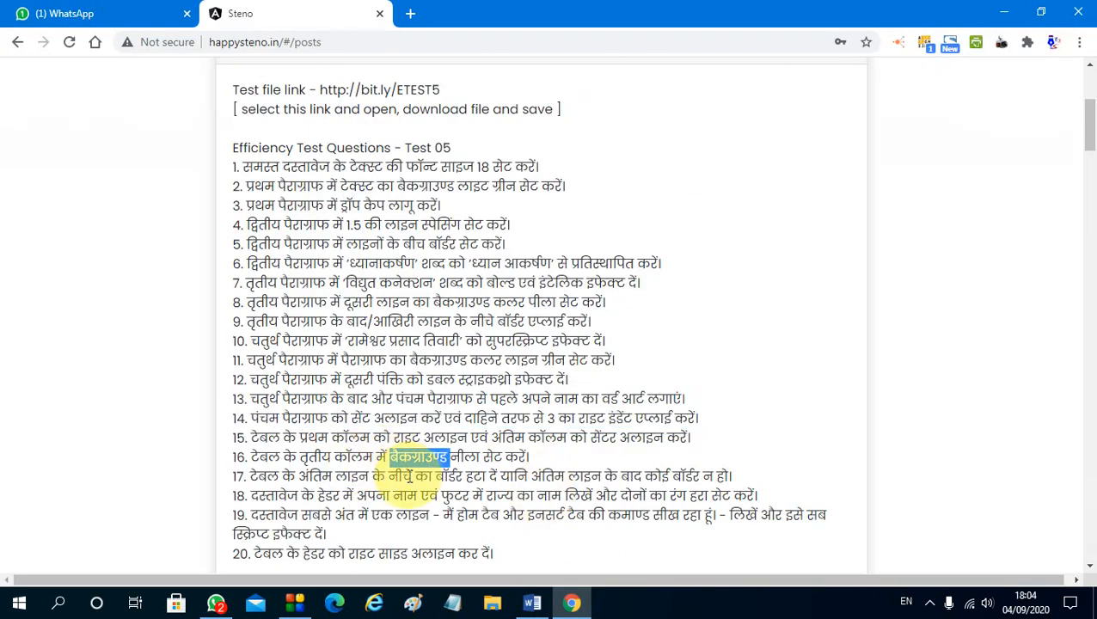
{"action": "left_click", "coordinate": [532, 603]}
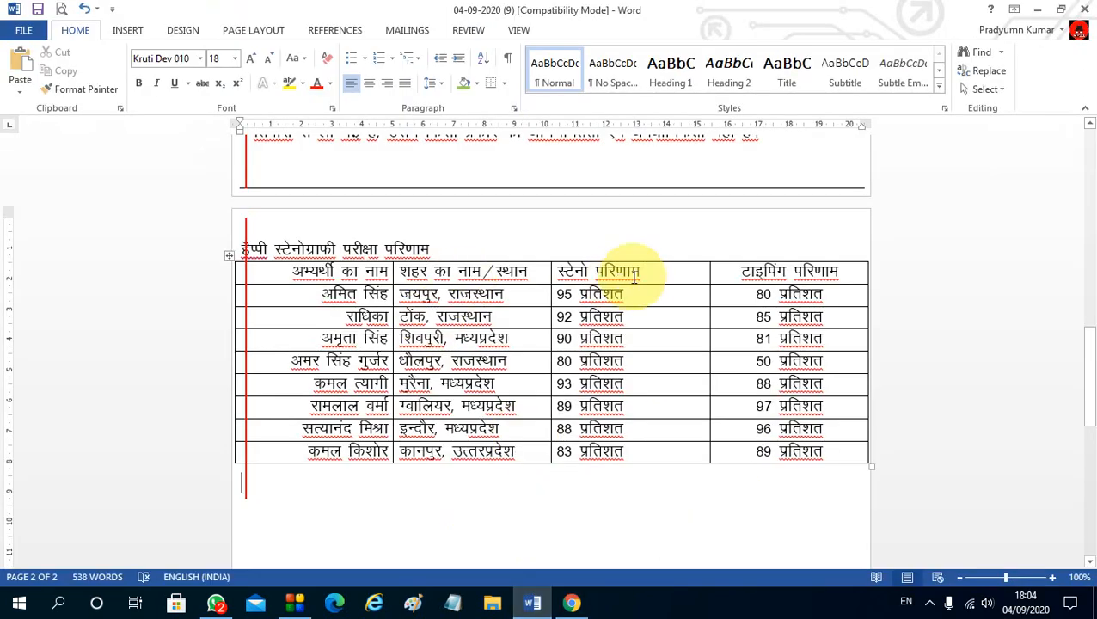
{"action": "left_click_drag", "start_coordinate": [636, 271], "coordinate": [652, 460]}
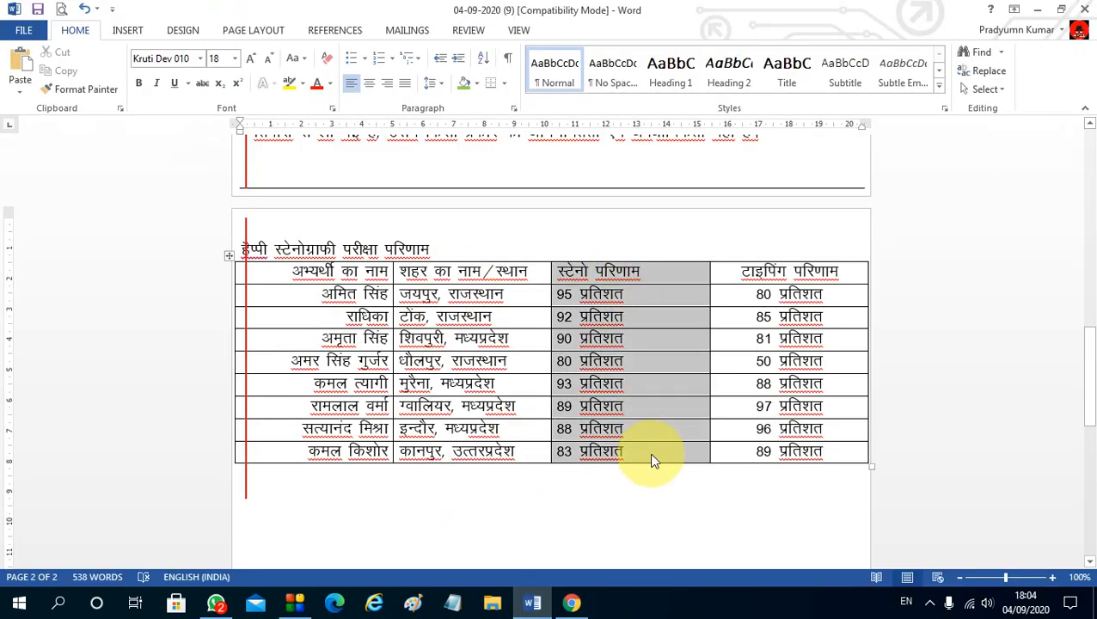
{"action": "left_click", "coordinate": [479, 84]}
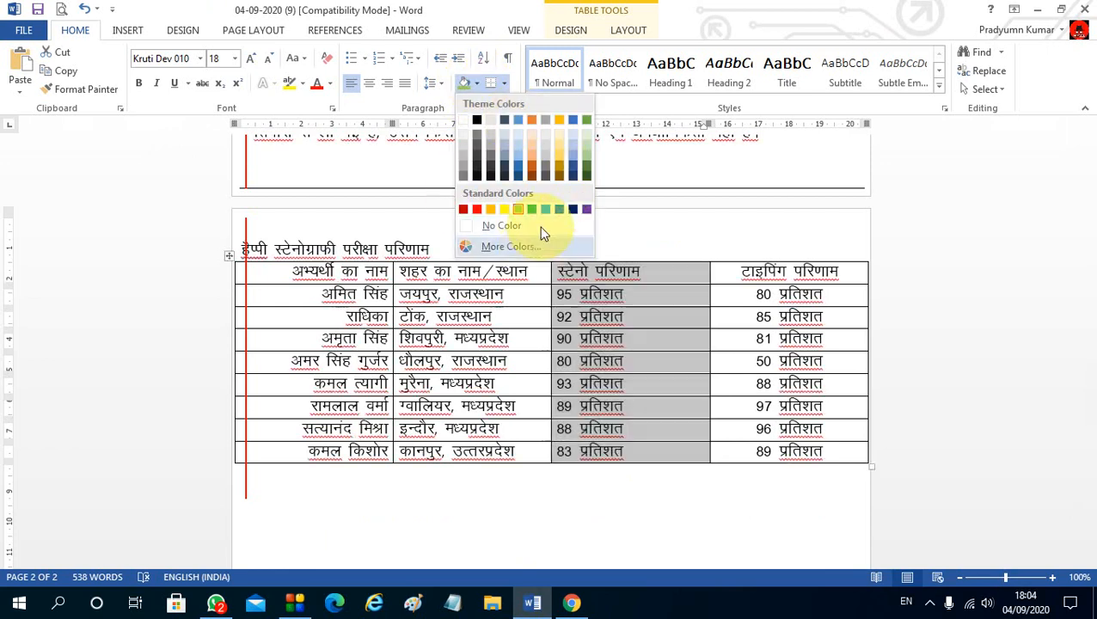
{"action": "left_click", "coordinate": [503, 246]}
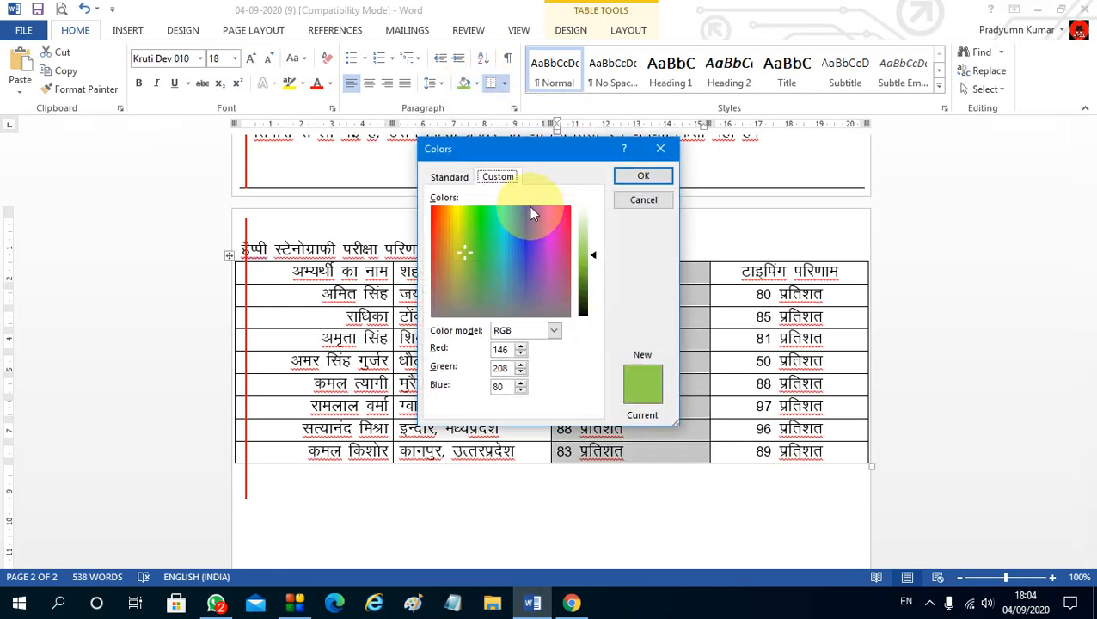
{"action": "left_click", "coordinate": [449, 176]}
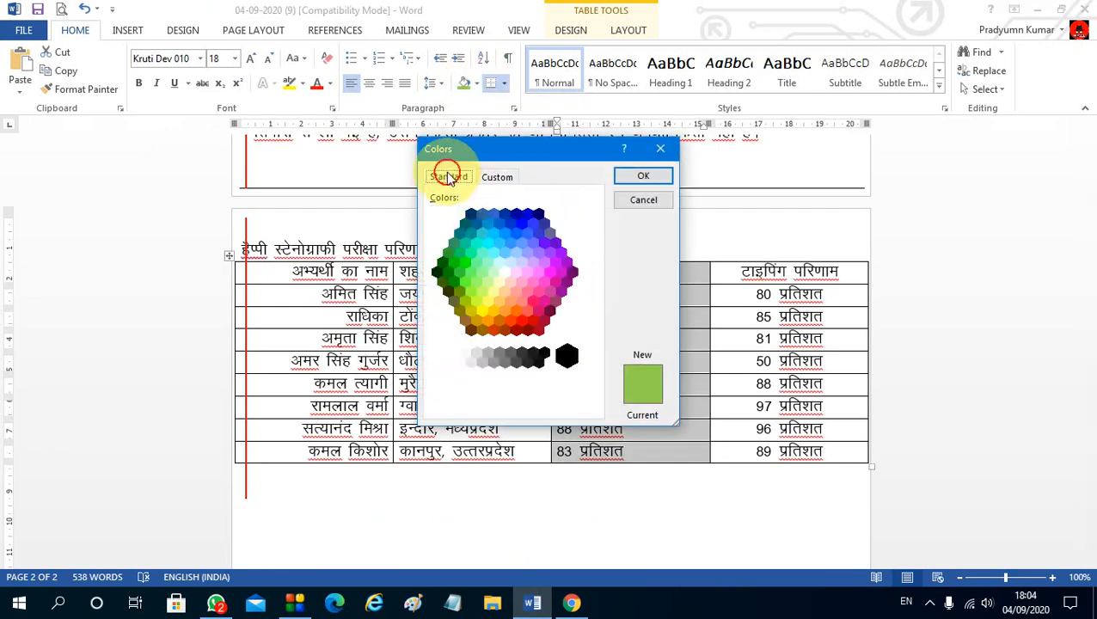
{"action": "left_click", "coordinate": [524, 221]}
{"action": "left_click", "coordinate": [640, 177]}
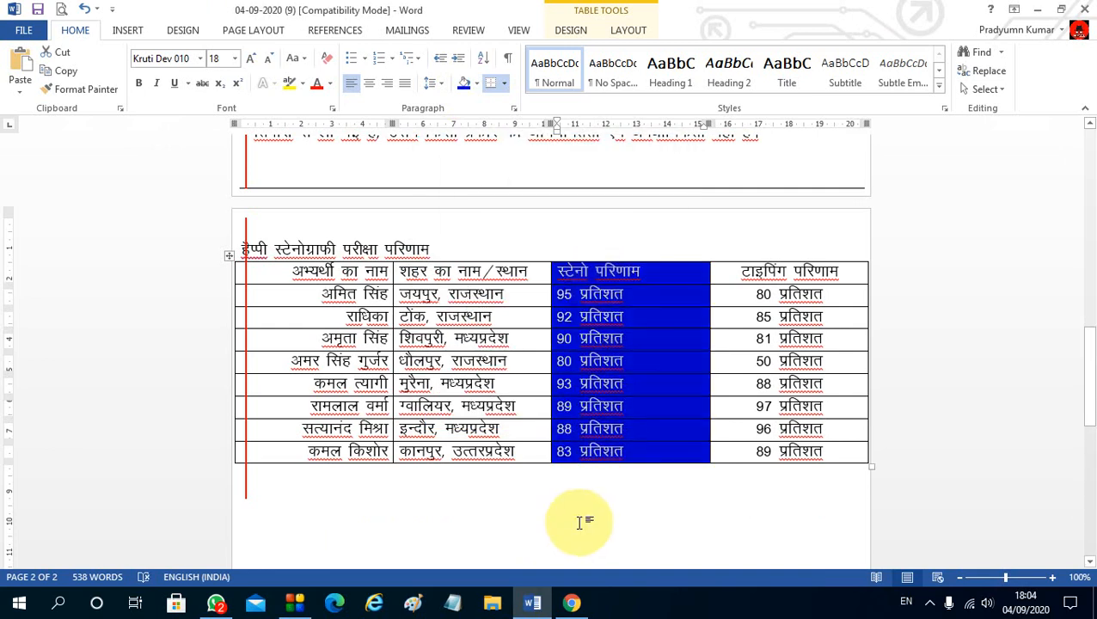
Check question 17 in the browser, and remove the bottom border of the results table's last row in Word.
{"action": "left_click", "coordinate": [570, 601]}
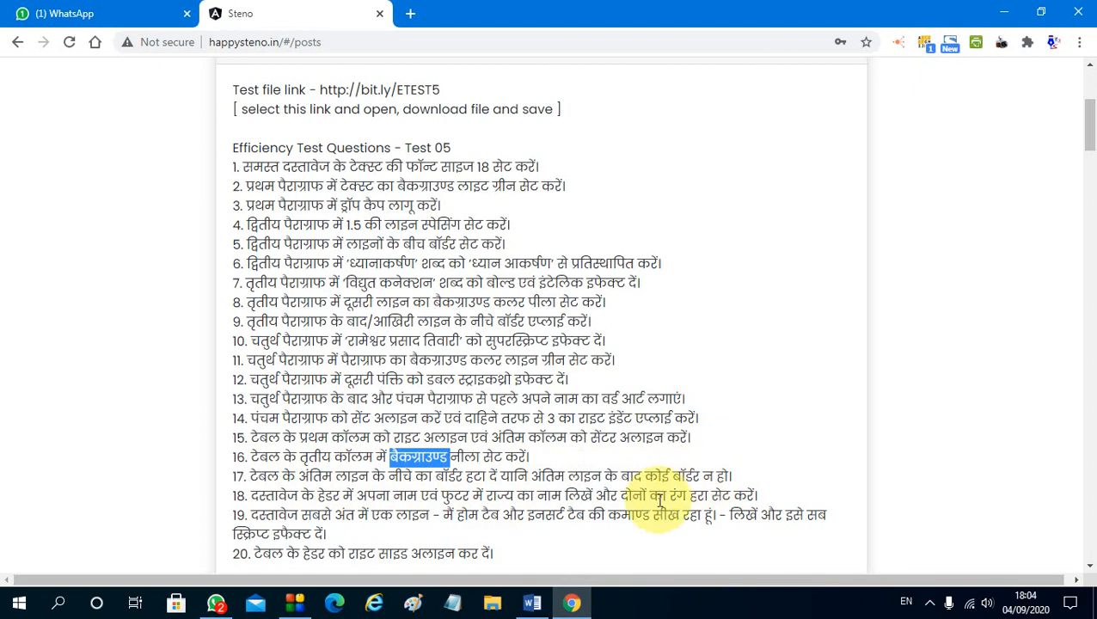
{"action": "left_click", "coordinate": [533, 602]}
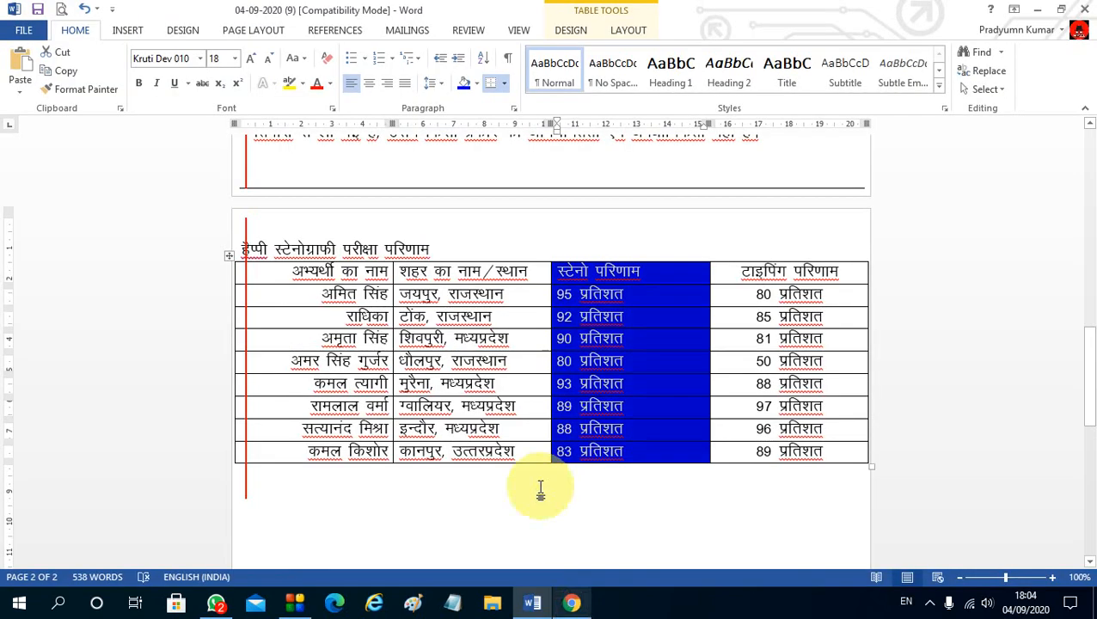
{"action": "left_click", "coordinate": [373, 453]}
{"action": "left_click_drag", "start_coordinate": [373, 453], "coordinate": [765, 473]}
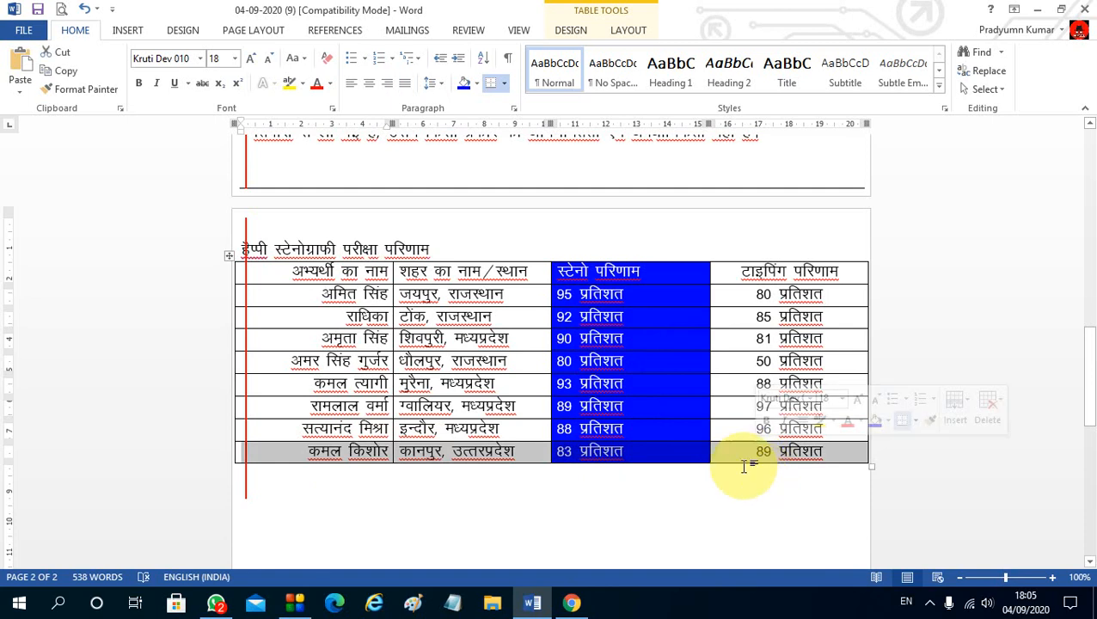
{"action": "left_click", "coordinate": [506, 85]}
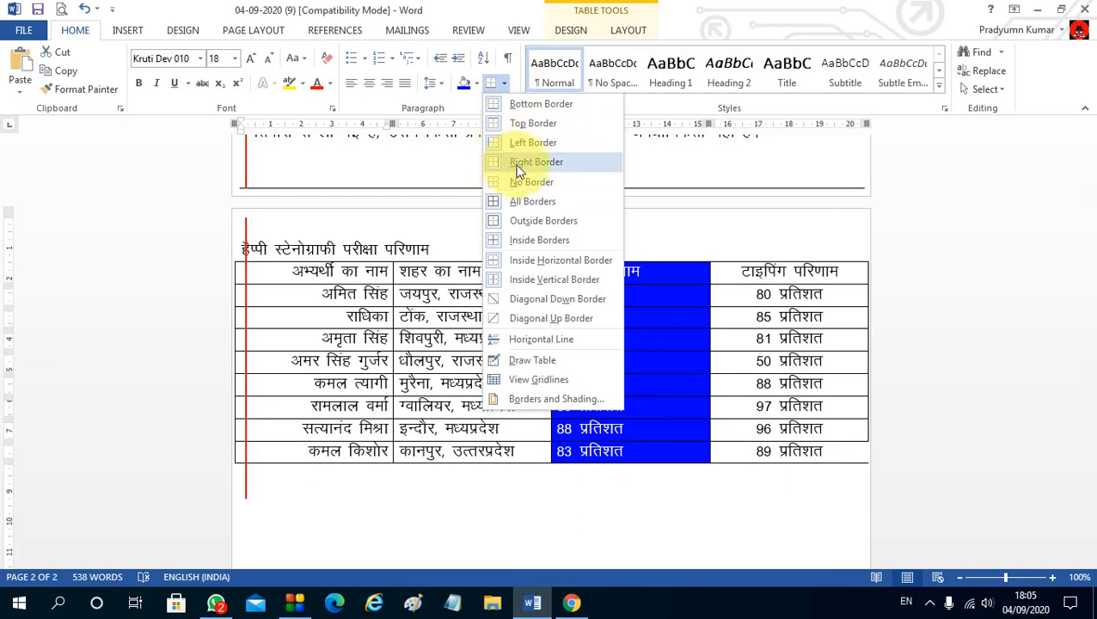
{"action": "left_click", "coordinate": [521, 105]}
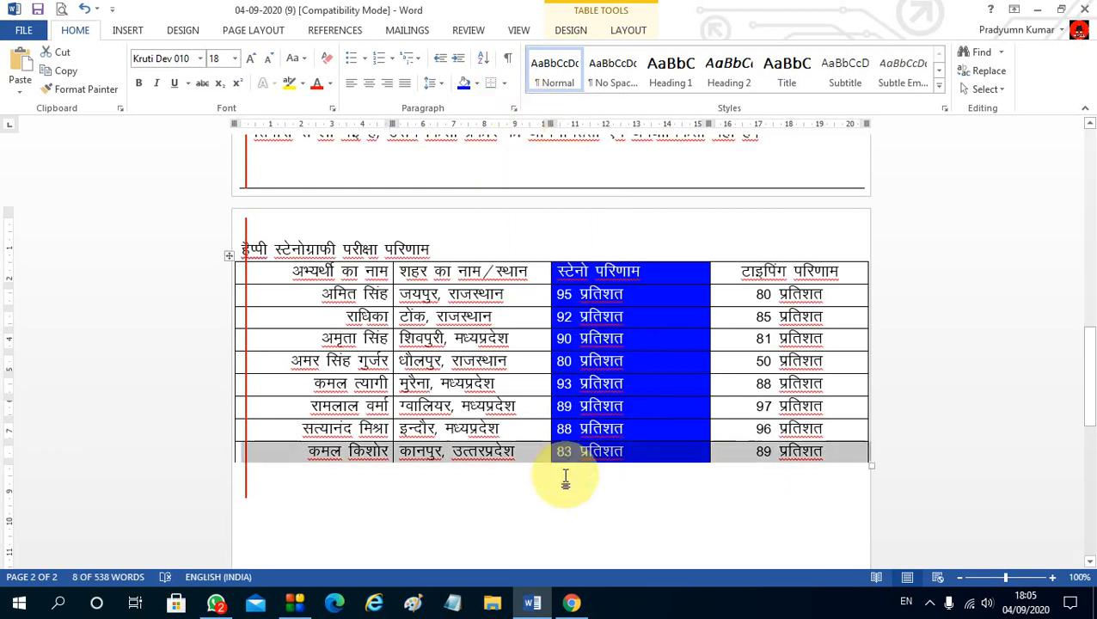
{"action": "left_click", "coordinate": [470, 463]}
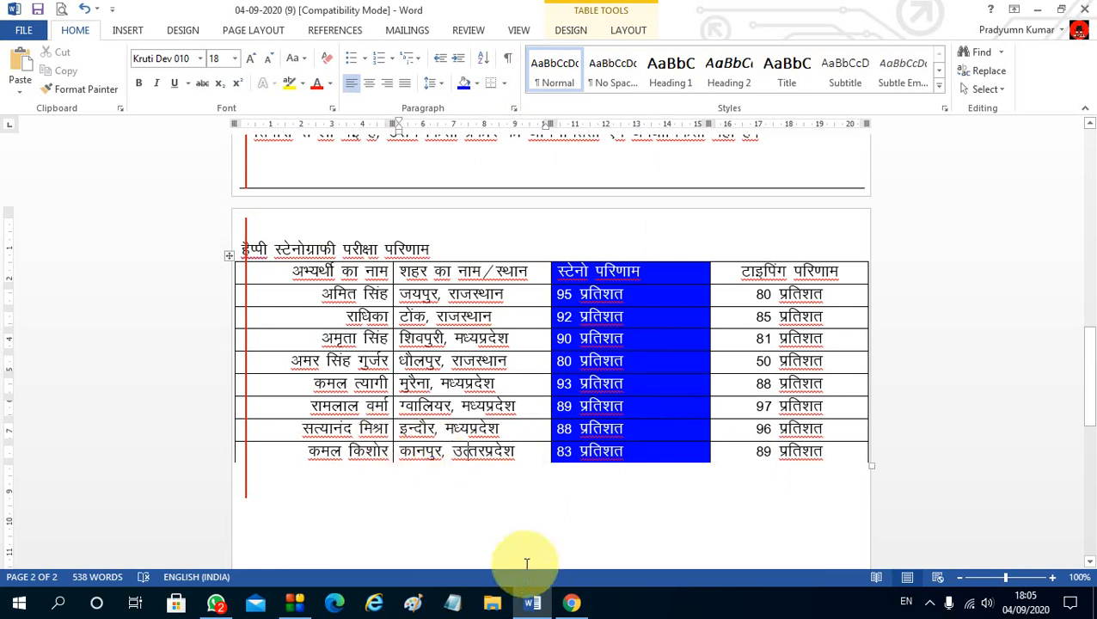
Check question 18 in the browser, and insert a Blank style header in the Word document.
{"action": "left_click", "coordinate": [570, 602]}
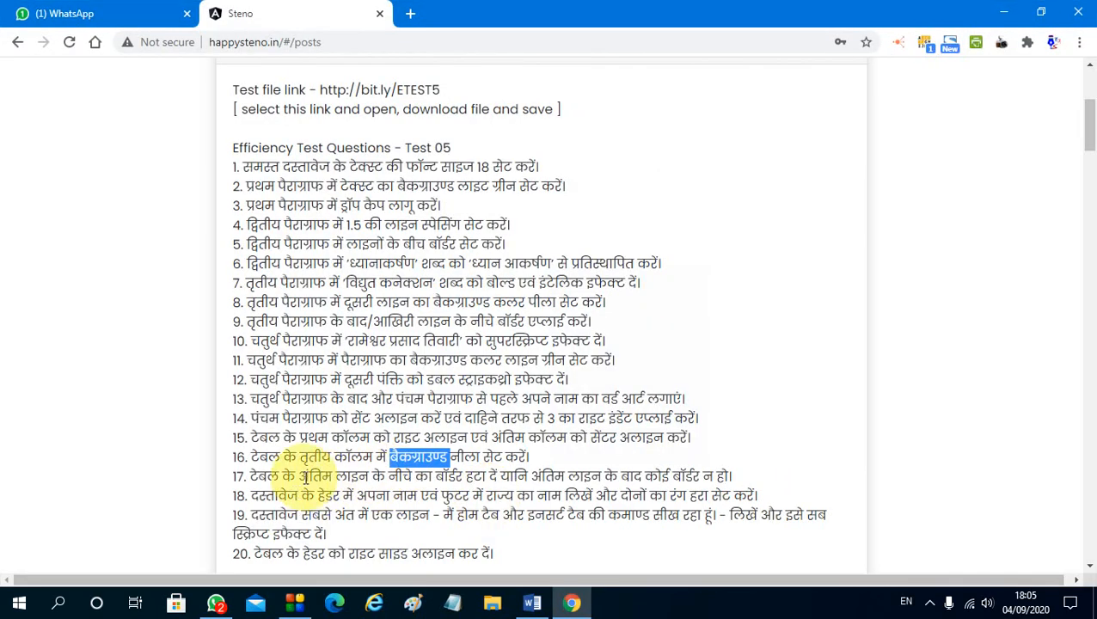
{"action": "left_click_drag", "start_coordinate": [277, 497], "coordinate": [439, 500]}
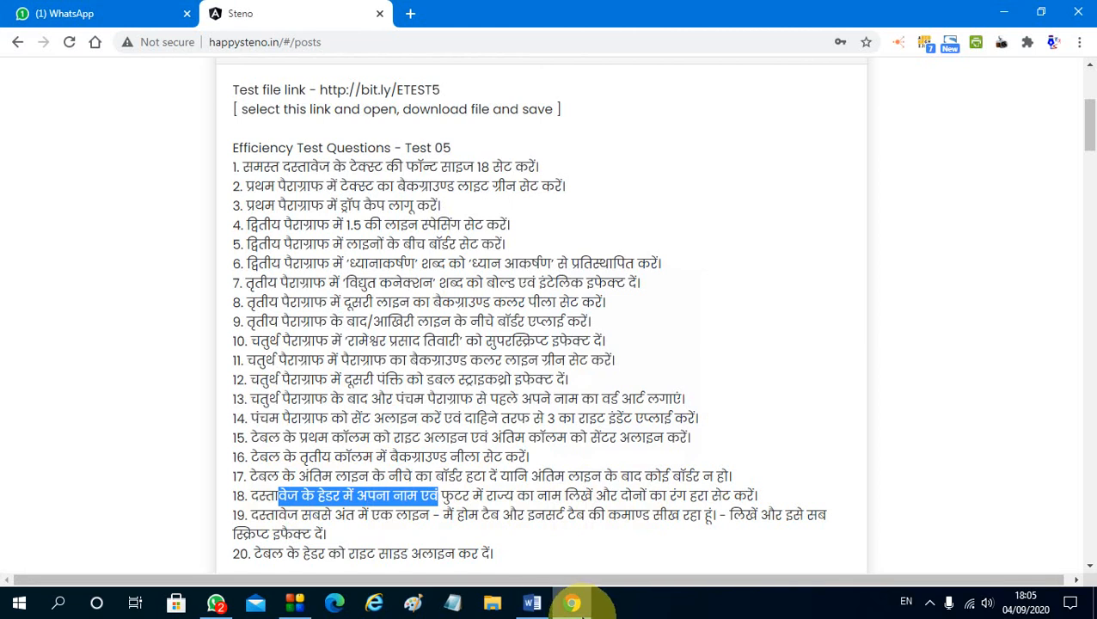
{"action": "left_click", "coordinate": [572, 604]}
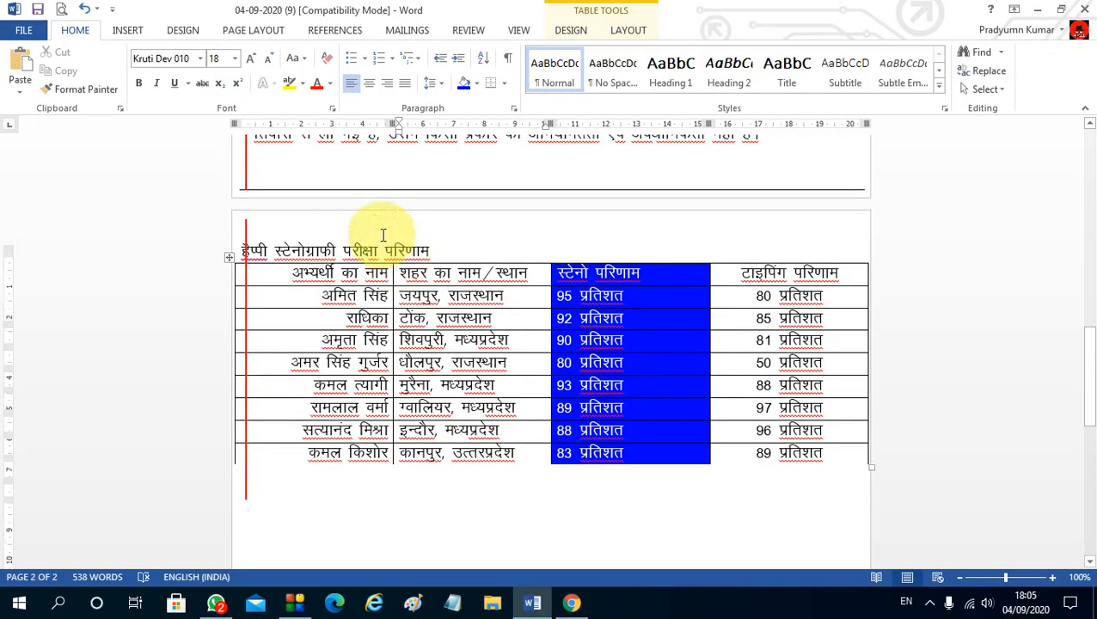
{"action": "scroll", "coordinate": [292, 146], "scroll_direction": "up", "scroll_amount": 5}
{"action": "left_click", "coordinate": [127, 30]}
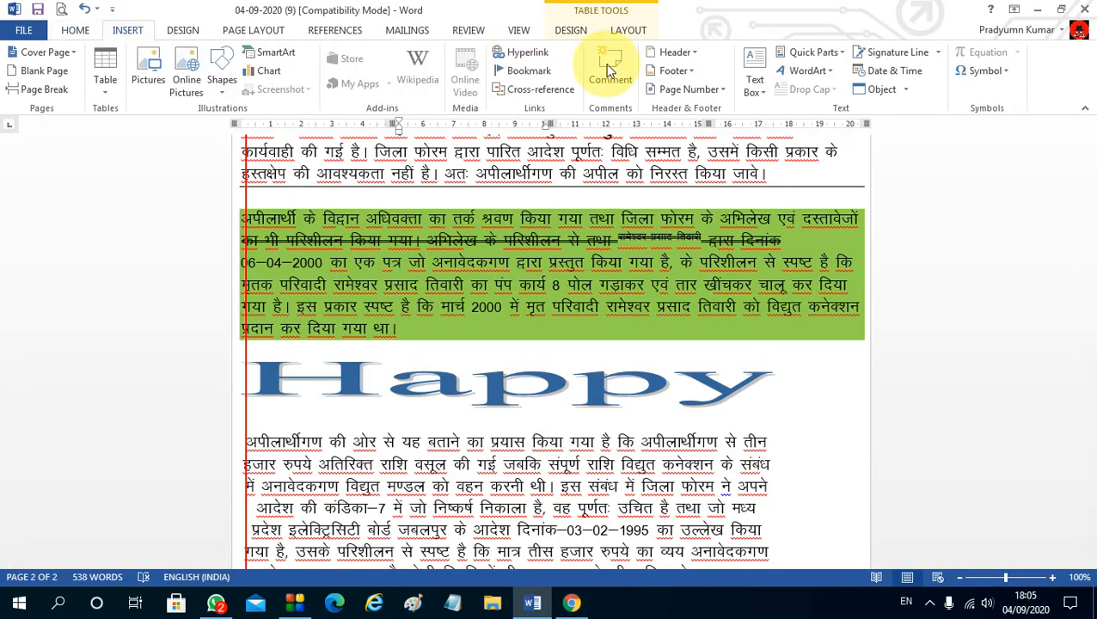
{"action": "left_click", "coordinate": [690, 53]}
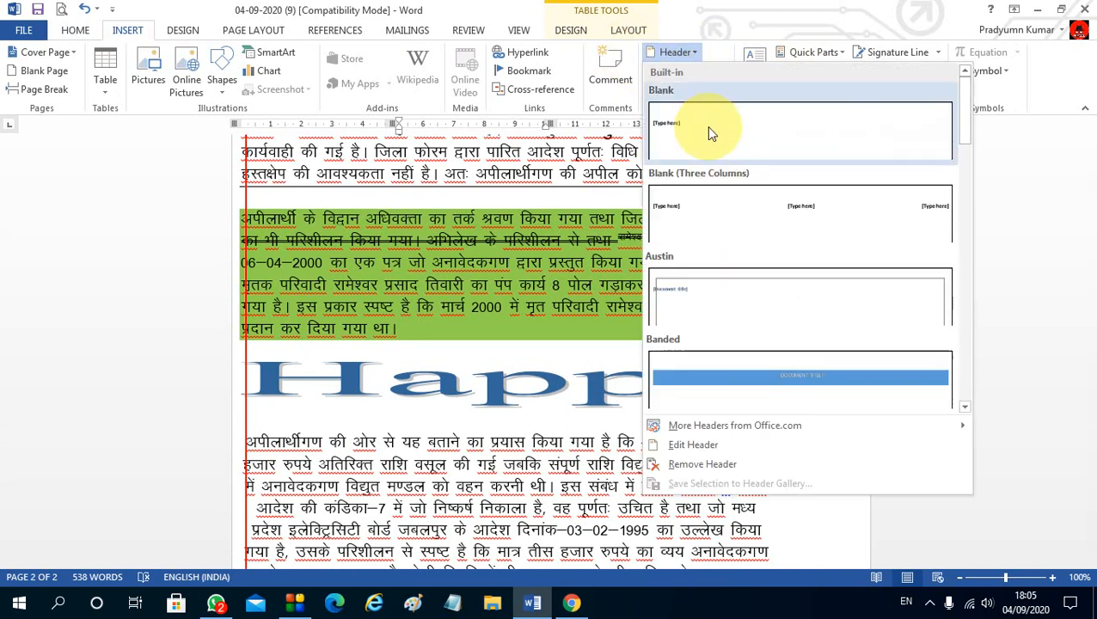
{"action": "left_click", "coordinate": [706, 127]}
Enter "हैप्पी" in the Kruti Dev 010 font before the header's placeholder text.
{"action": "left_click", "coordinate": [278, 192]}
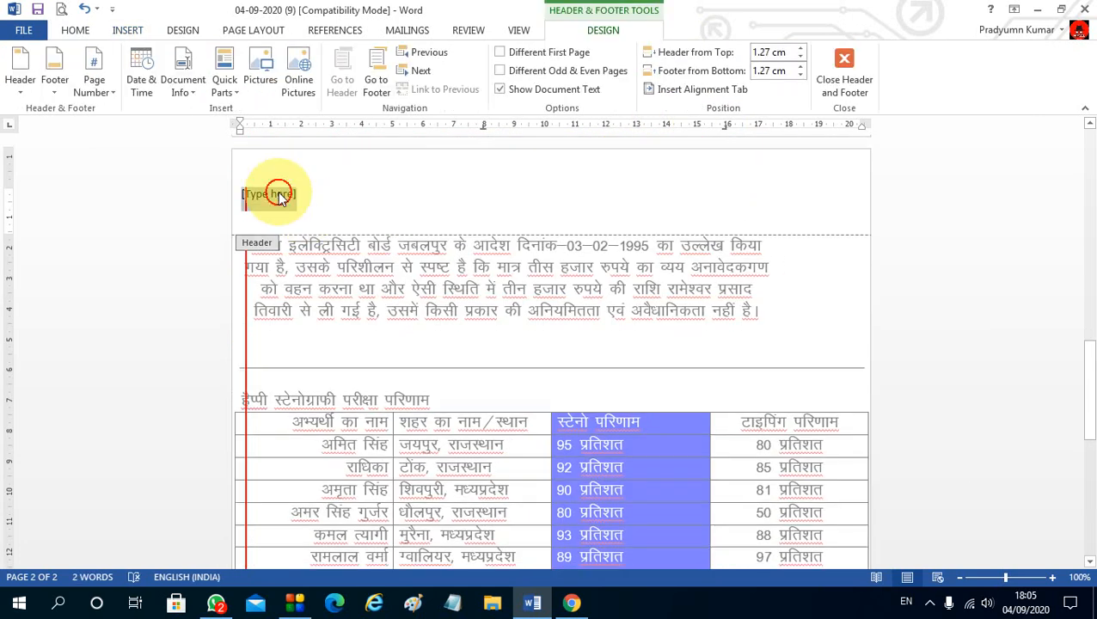
{"action": "left_click", "coordinate": [292, 197]}
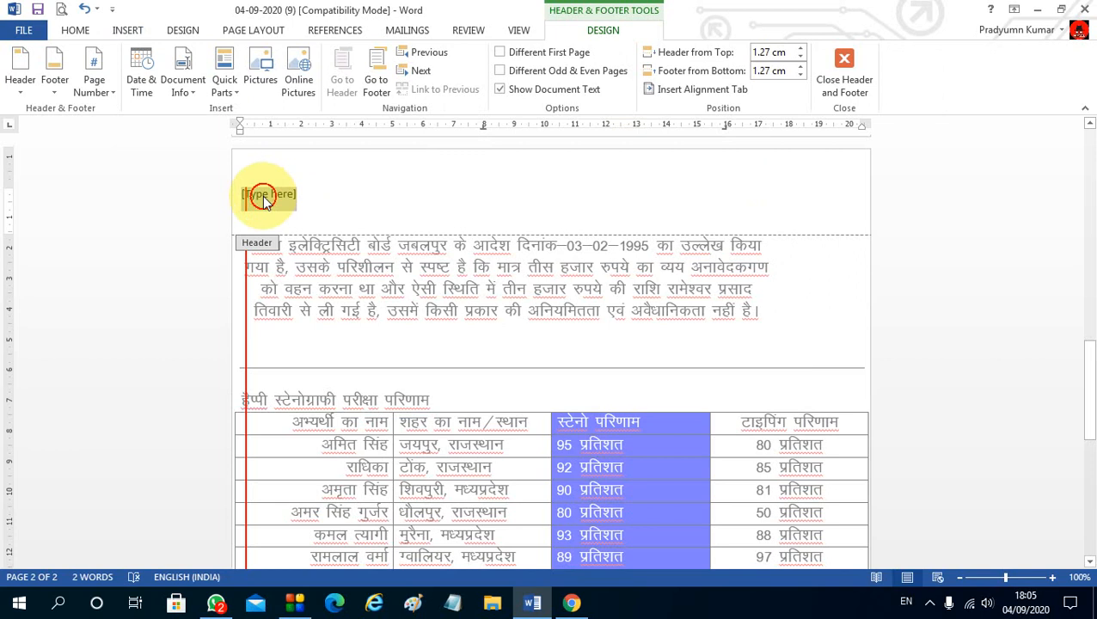
{"action": "left_click", "coordinate": [263, 198]}
{"action": "left_click", "coordinate": [263, 198]}
{"action": "left_click", "coordinate": [79, 31]}
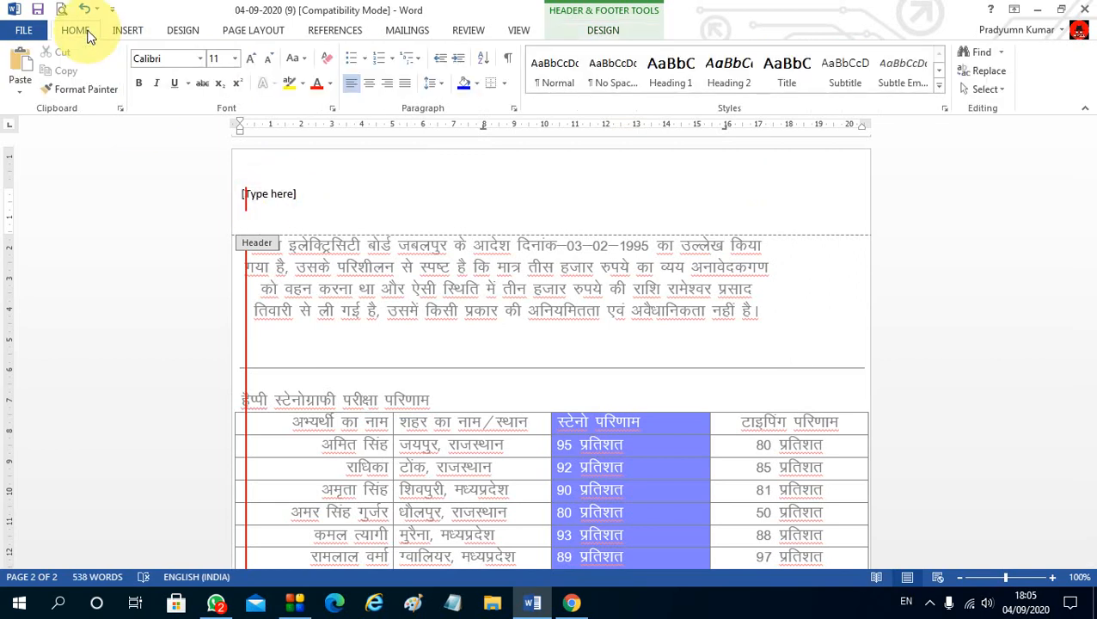
{"action": "left_click", "coordinate": [171, 58]}
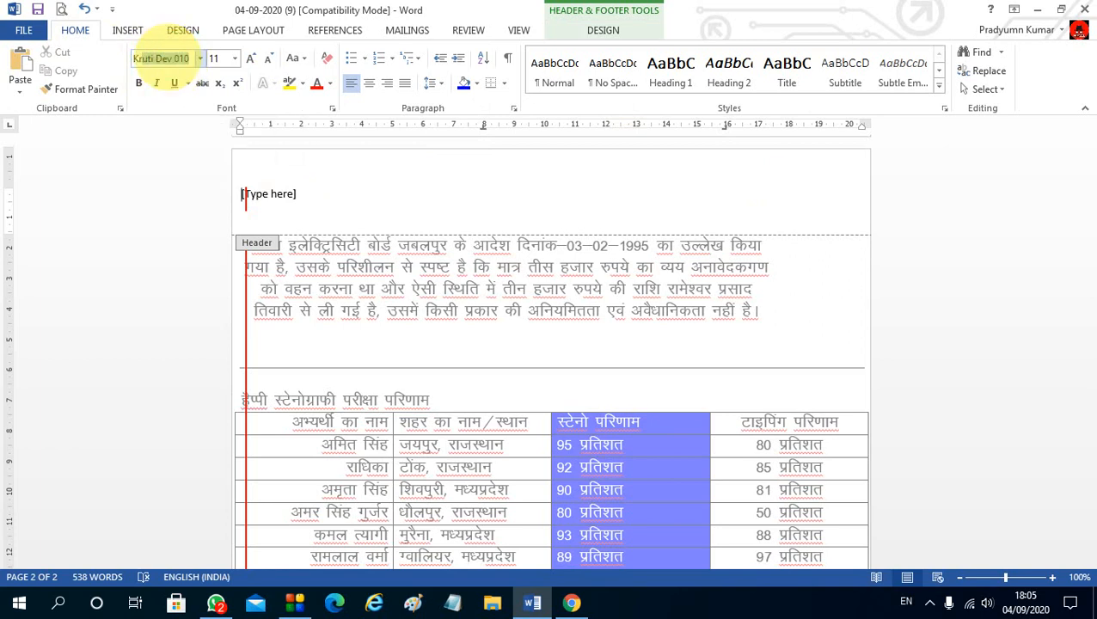
{"action": "key", "text": "Return"}
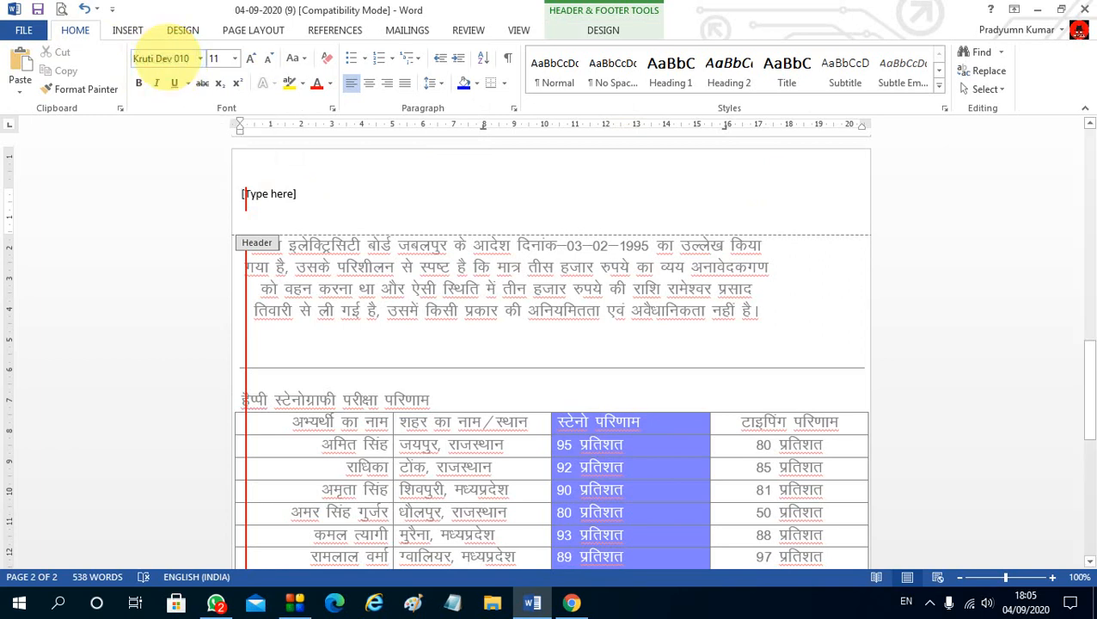
{"action": "type", "text": "gS"}
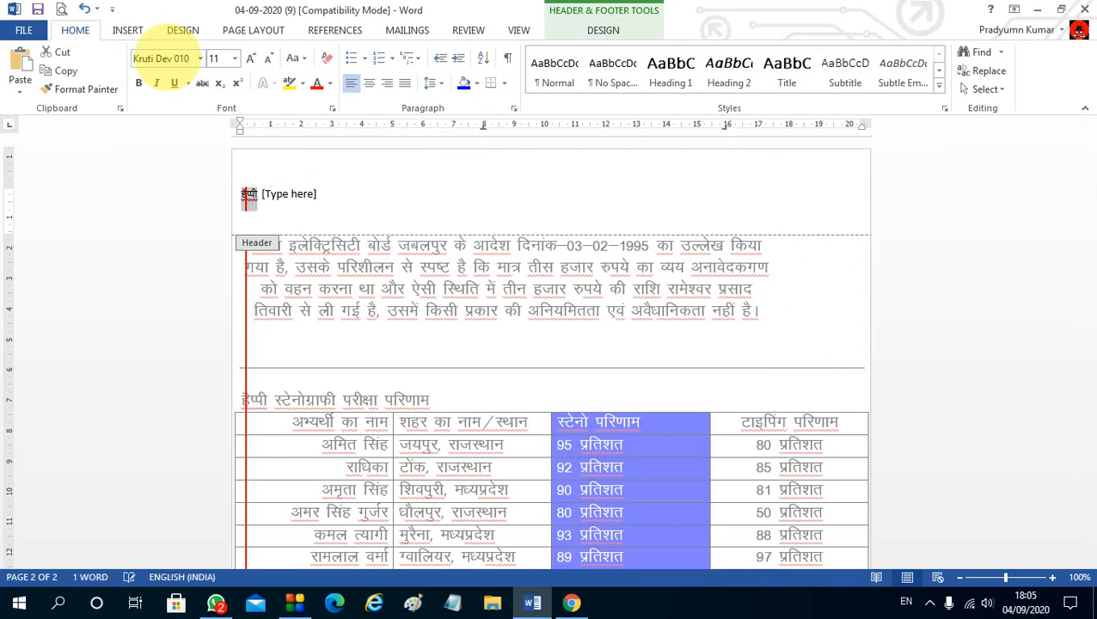
Recheck question 18 in the browser, and color the word "हैप्पी" in the Word header green.
{"action": "left_click", "coordinate": [572, 605]}
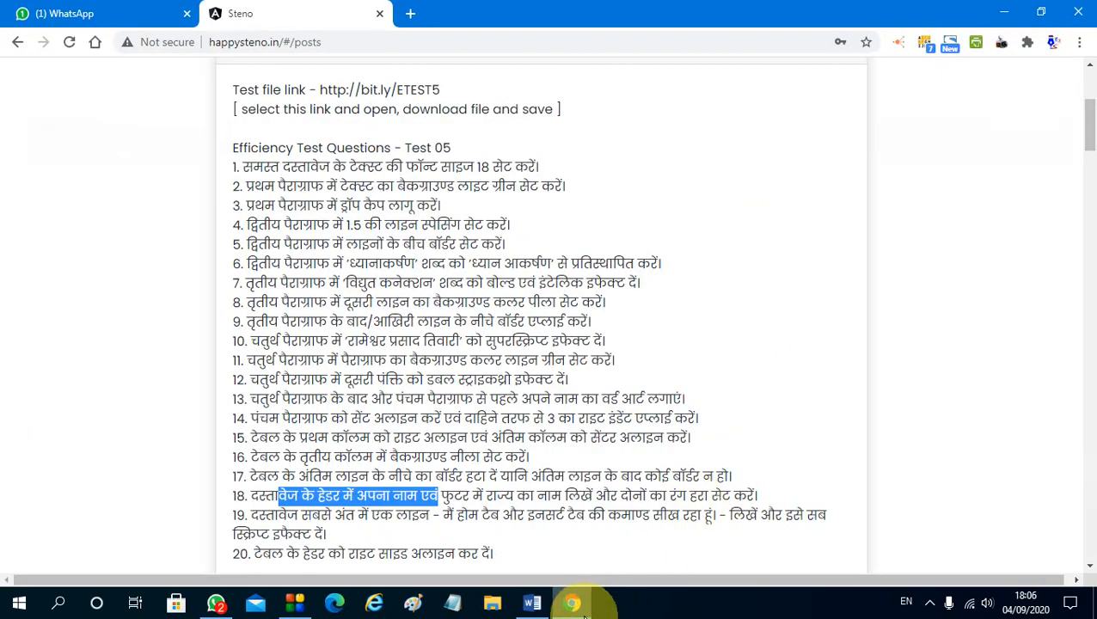
{"action": "left_click", "coordinate": [571, 605]}
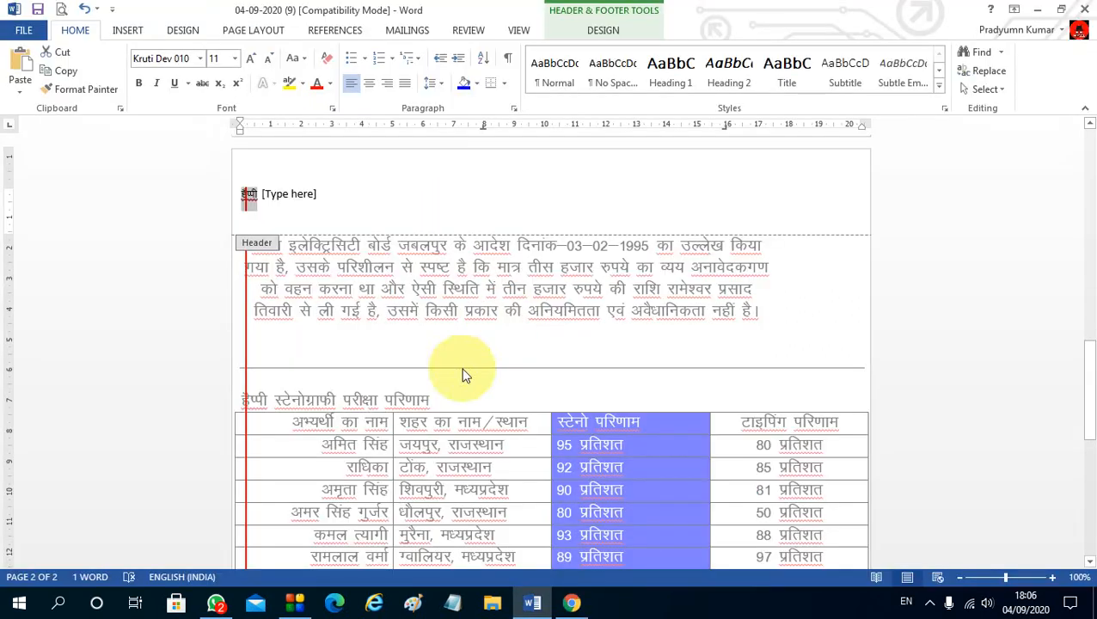
{"action": "left_click", "coordinate": [330, 84]}
{"action": "left_click", "coordinate": [379, 223]}
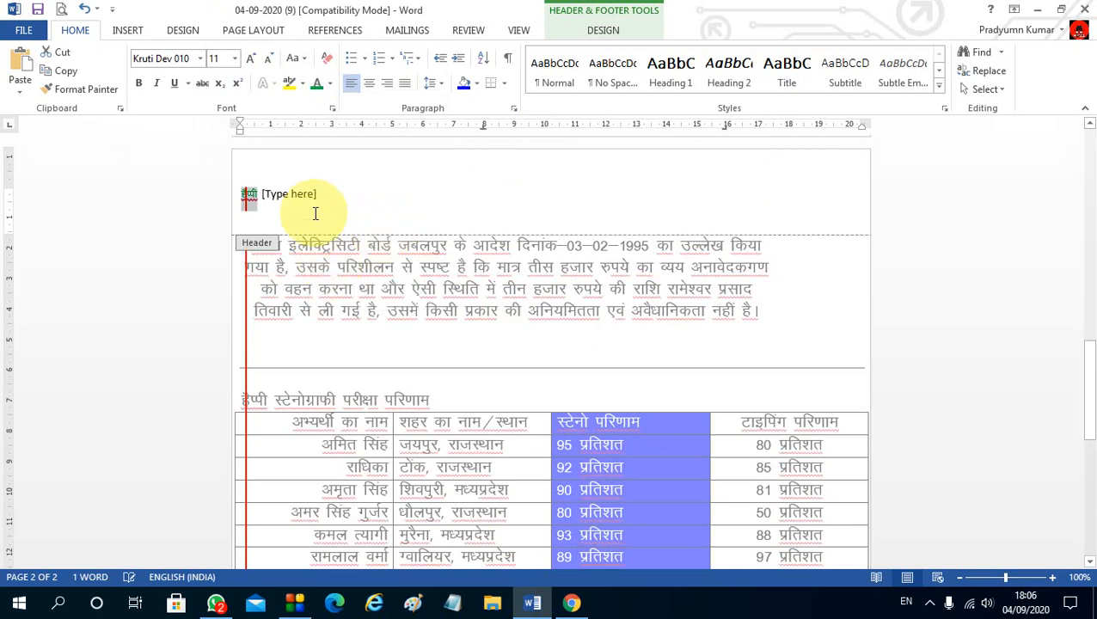
Enter the state name "मध्यप्रदेश" in the footer in the Kruti Dev 010 font, and color it green.
{"action": "scroll", "coordinate": [350, 256], "scroll_direction": "down", "scroll_amount": 10}
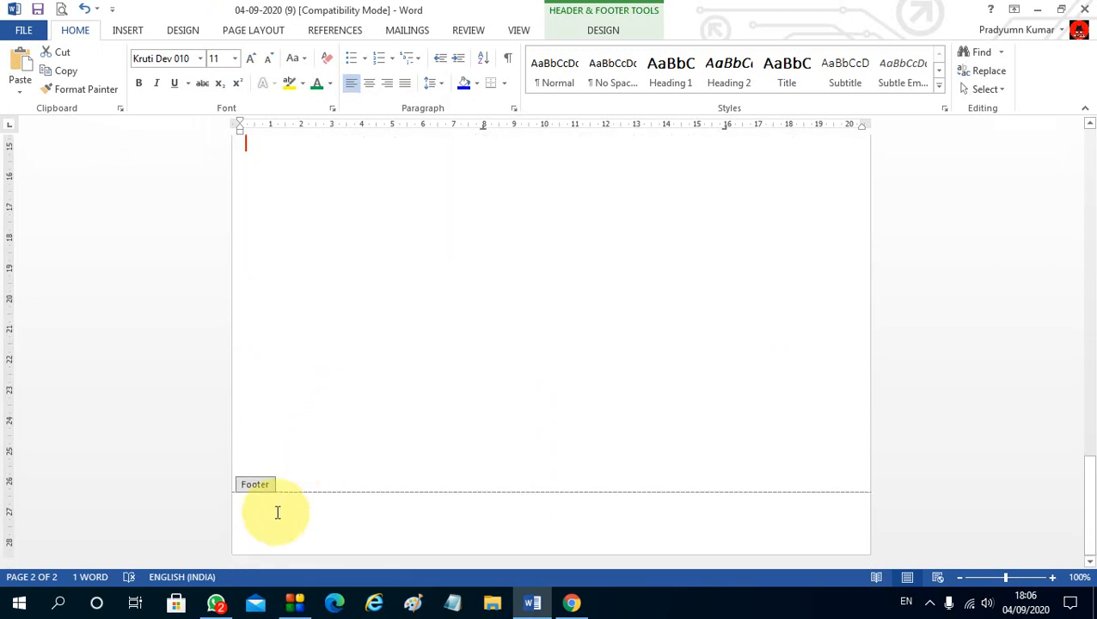
{"action": "left_click", "coordinate": [274, 515]}
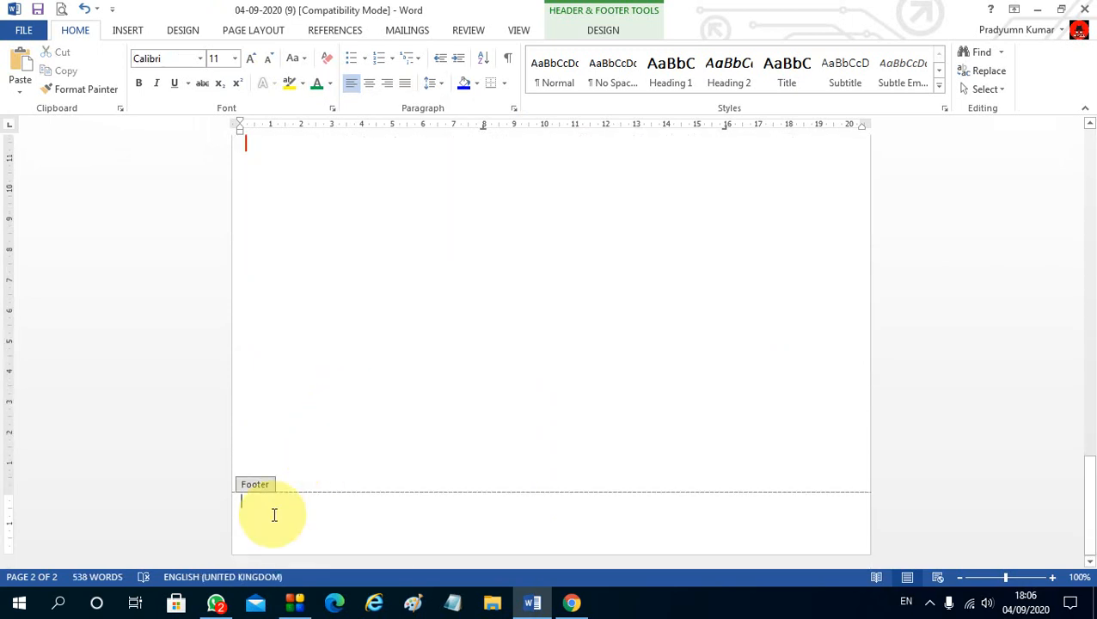
{"action": "left_click", "coordinate": [172, 64]}
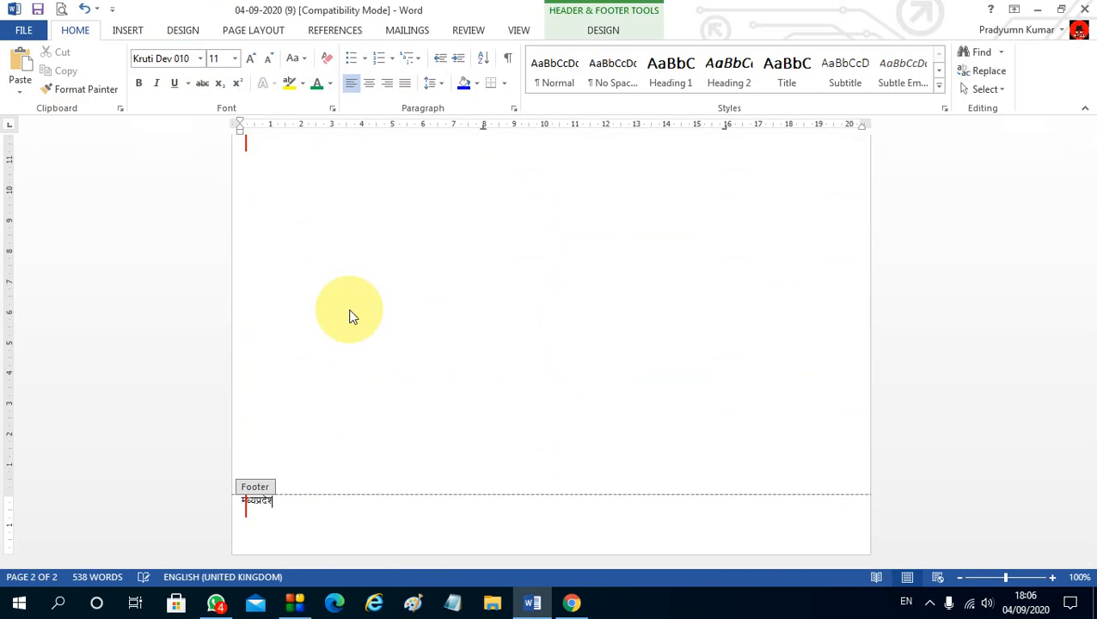
{"action": "key", "text": "ctrl+a"}
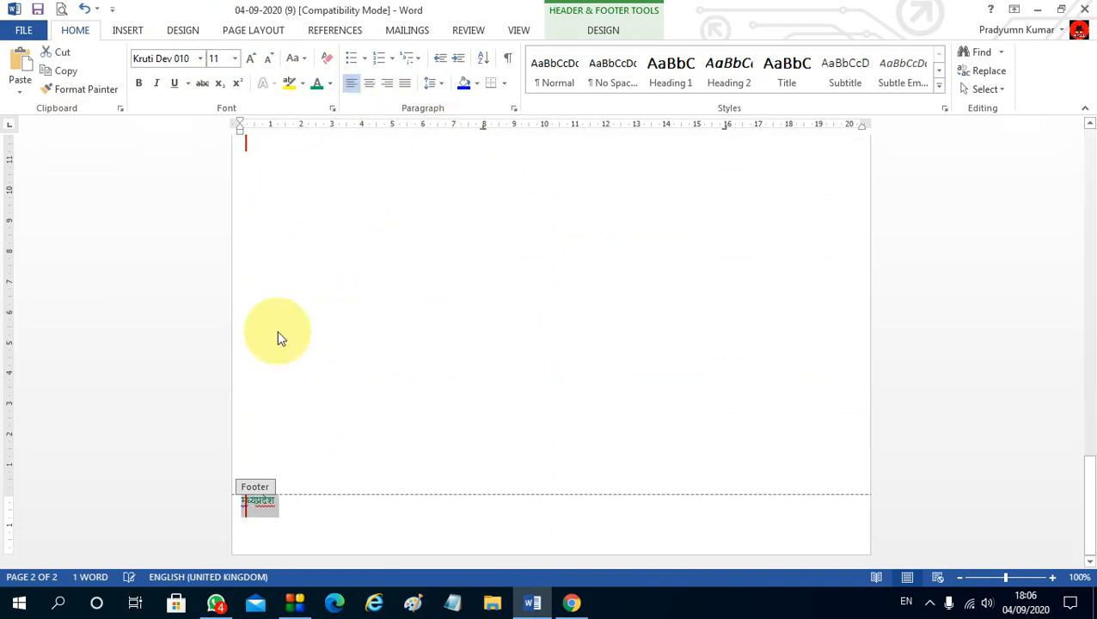
Increase the font size of the footer's state name to 20.
{"action": "left_click", "coordinate": [252, 60]}
{"action": "left_click", "coordinate": [252, 60]}
{"action": "left_click", "coordinate": [252, 60]}
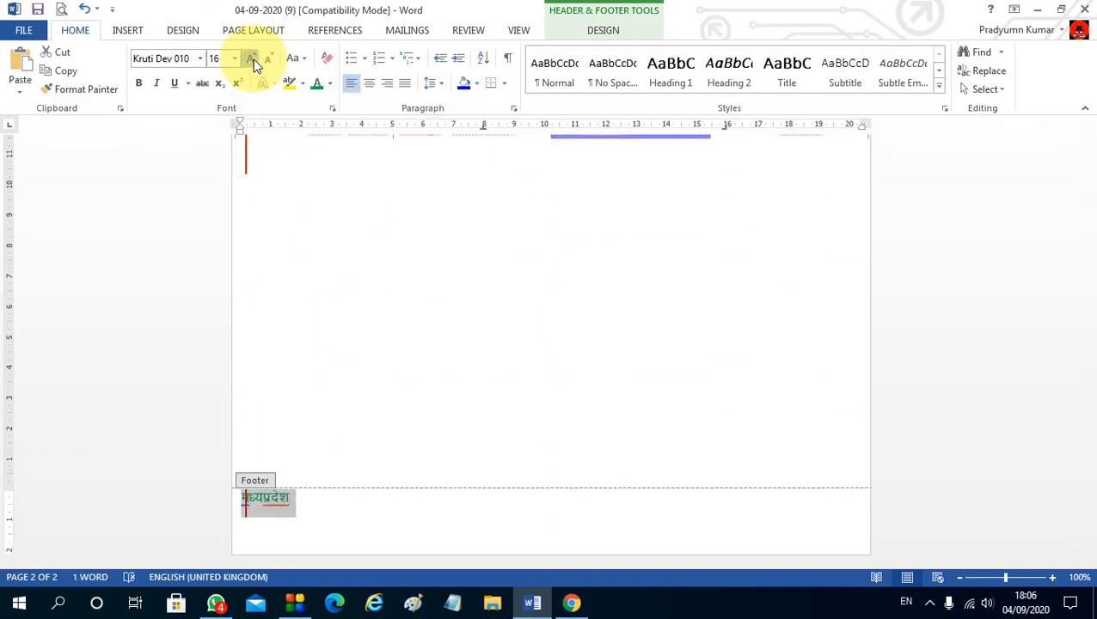
{"action": "left_click", "coordinate": [252, 60]}
{"action": "left_click", "coordinate": [252, 60]}
Increase the font size of the header word "हैप्पी" to 18 and close header and footer editing.
{"action": "scroll", "coordinate": [385, 312], "scroll_direction": "up", "scroll_amount": 10}
{"action": "left_click", "coordinate": [249, 245]}
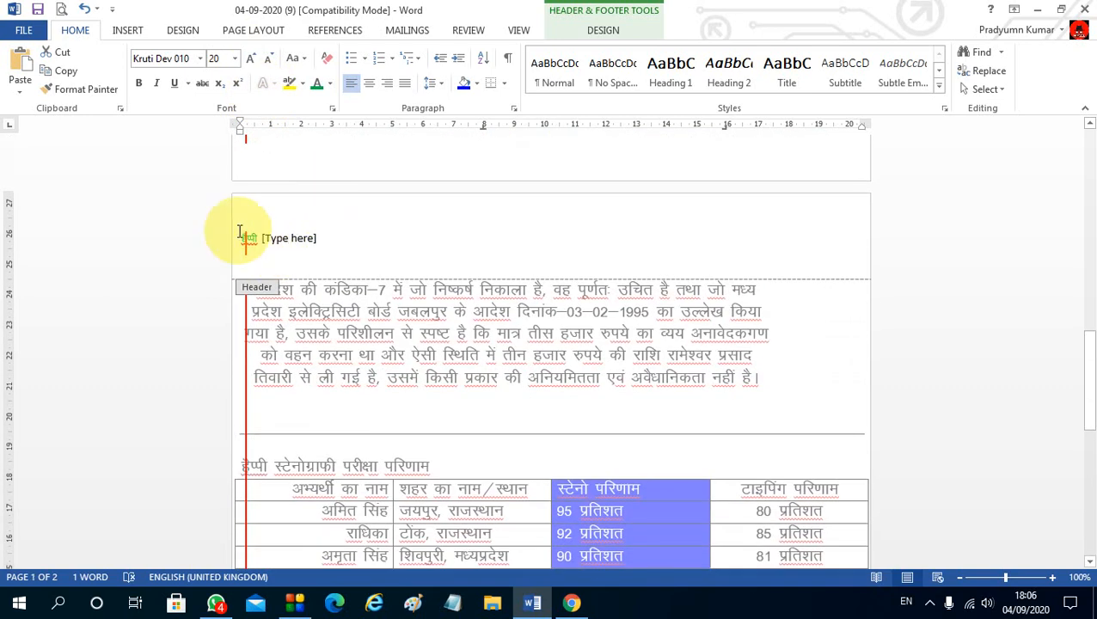
{"action": "double_click", "coordinate": [249, 239]}
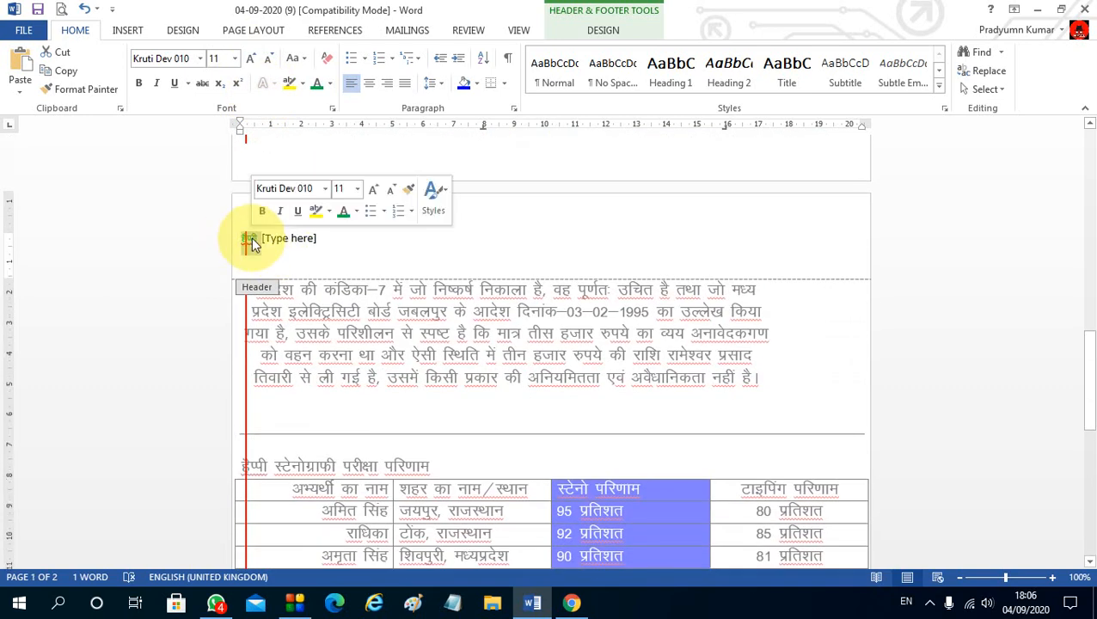
{"action": "left_click", "coordinate": [251, 60]}
{"action": "left_click", "coordinate": [252, 60]}
{"action": "left_click", "coordinate": [252, 61]}
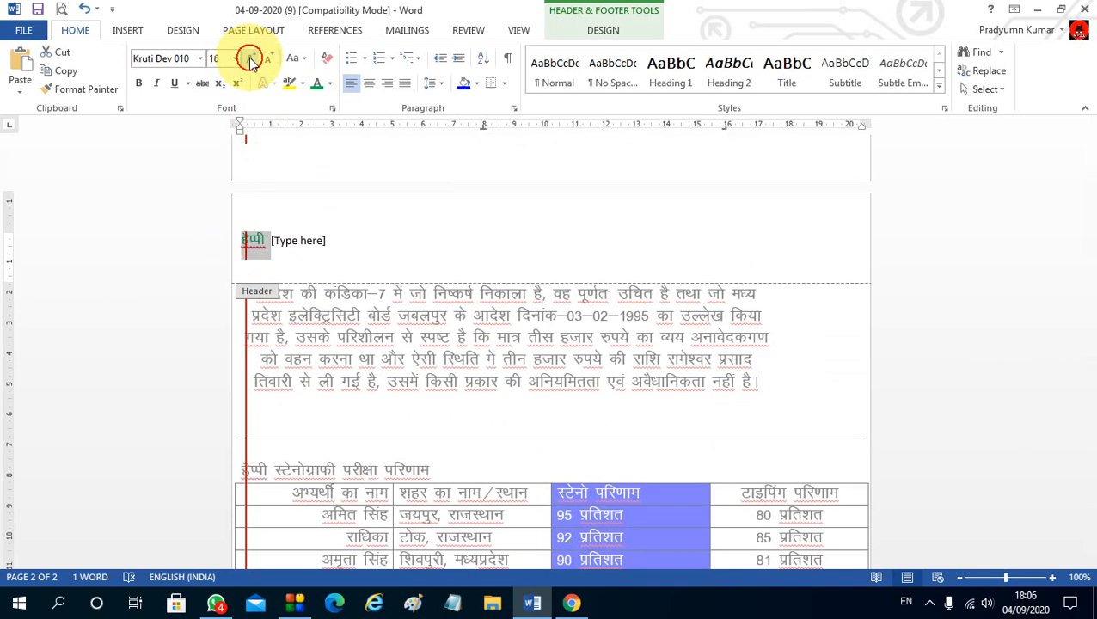
{"action": "left_click", "coordinate": [251, 60]}
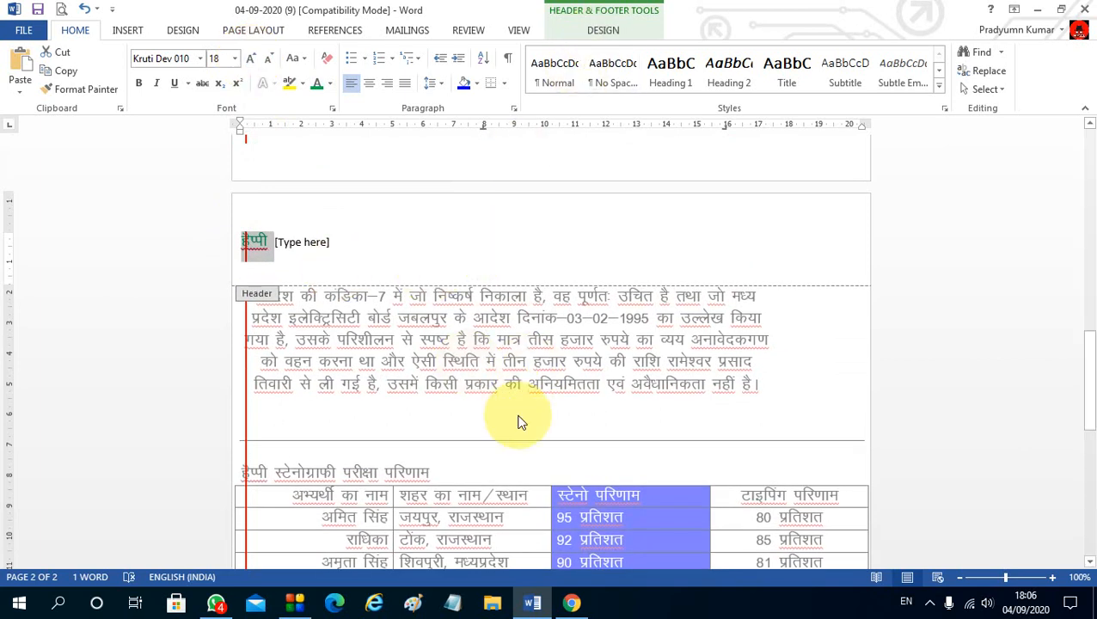
{"action": "left_click", "coordinate": [602, 31]}
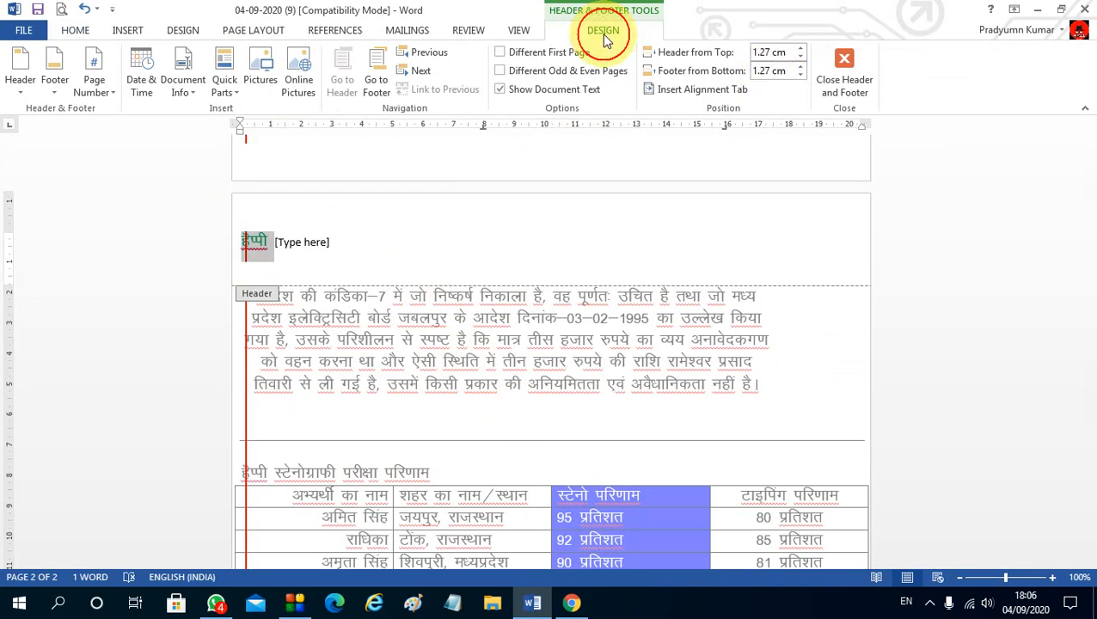
{"action": "left_click", "coordinate": [857, 73]}
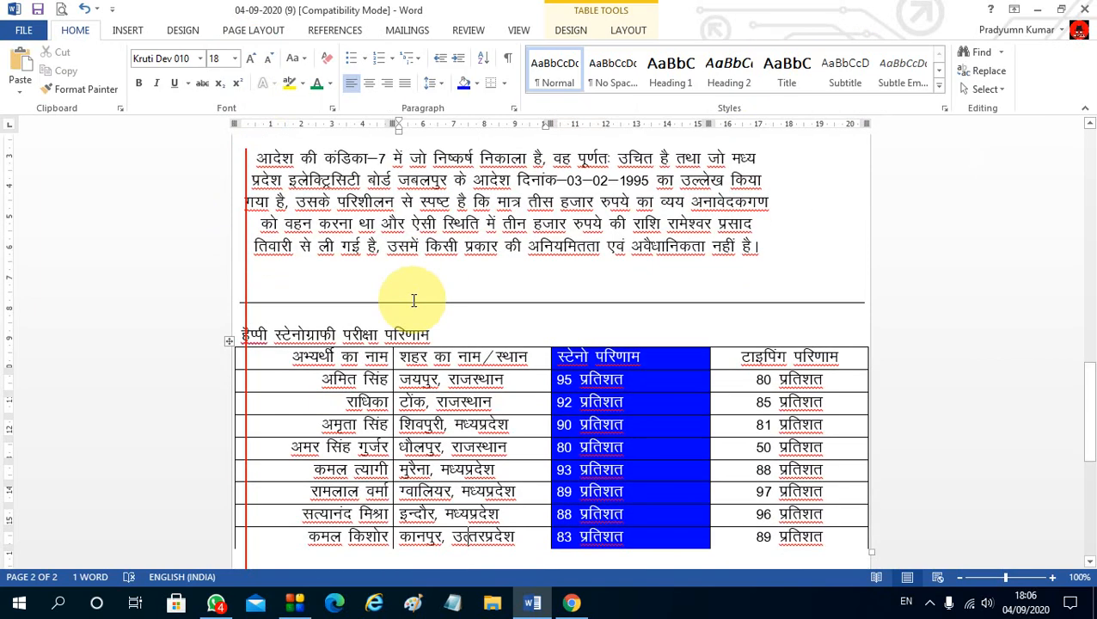
Switch to the browser and copy the sentence "मैं होम टैब और इनसर्ट टैब की कमाण्ड सीख रहा हूं।" from question 19.
{"action": "left_click", "coordinate": [571, 603]}
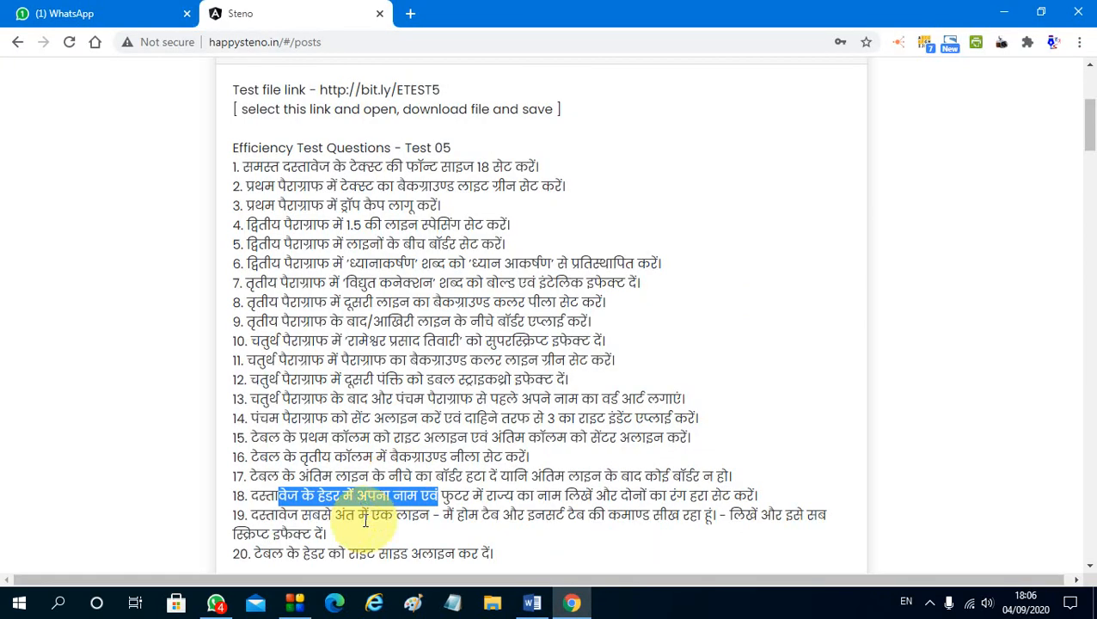
{"action": "left_click_drag", "start_coordinate": [321, 516], "coordinate": [542, 522]}
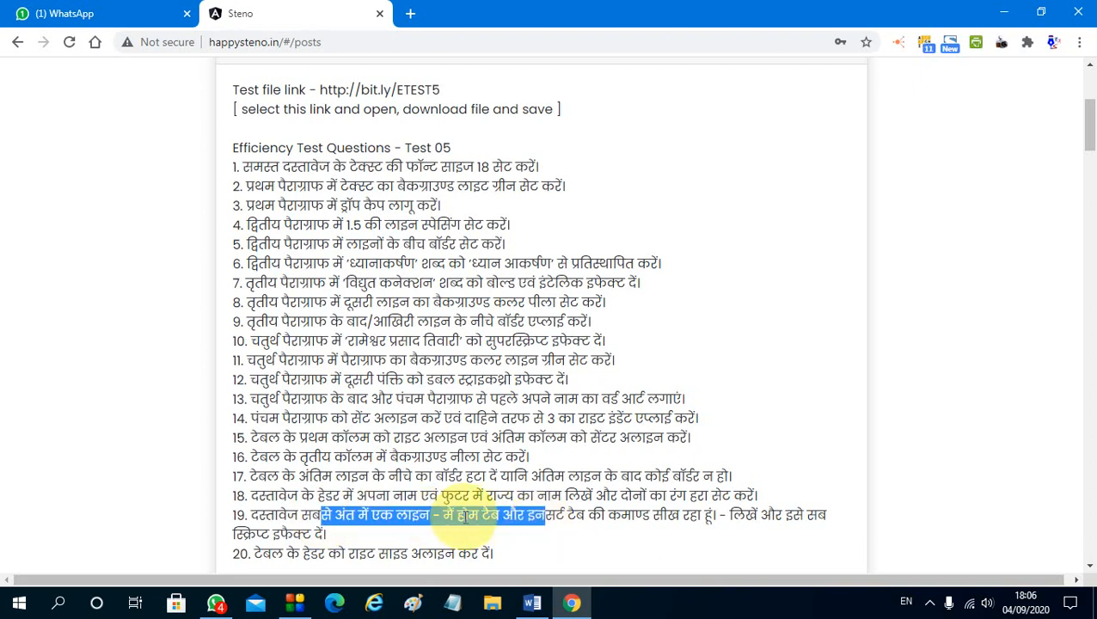
{"action": "left_click", "coordinate": [459, 514]}
{"action": "left_click_drag", "start_coordinate": [446, 517], "coordinate": [718, 517]}
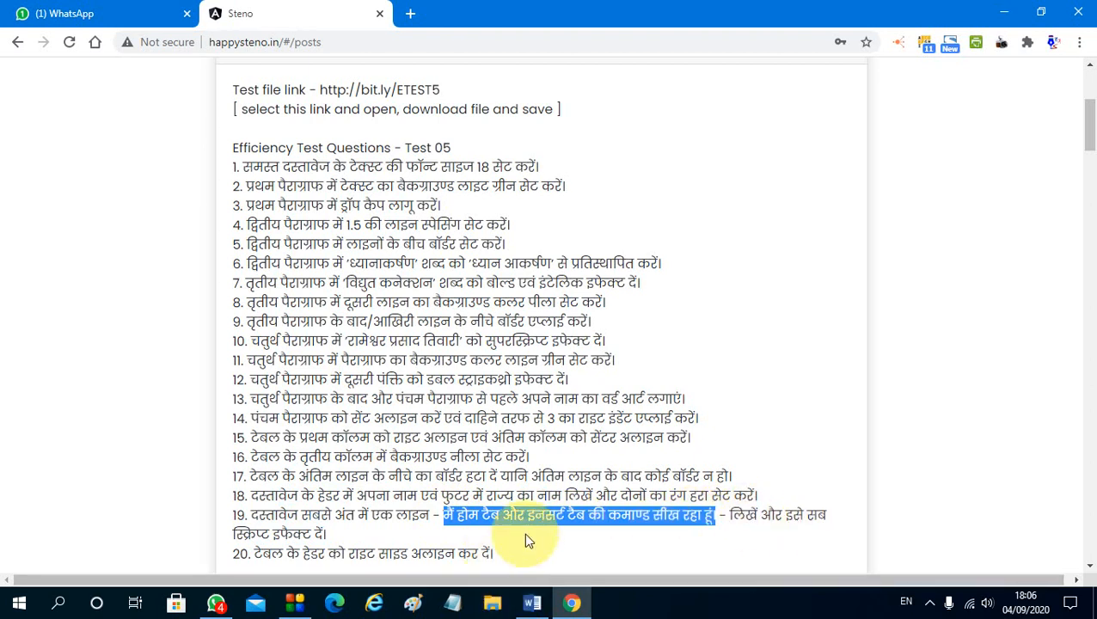
Switch to Word and paste the copied sentence on a new line below the table at the document's end.
{"action": "left_click", "coordinate": [530, 602]}
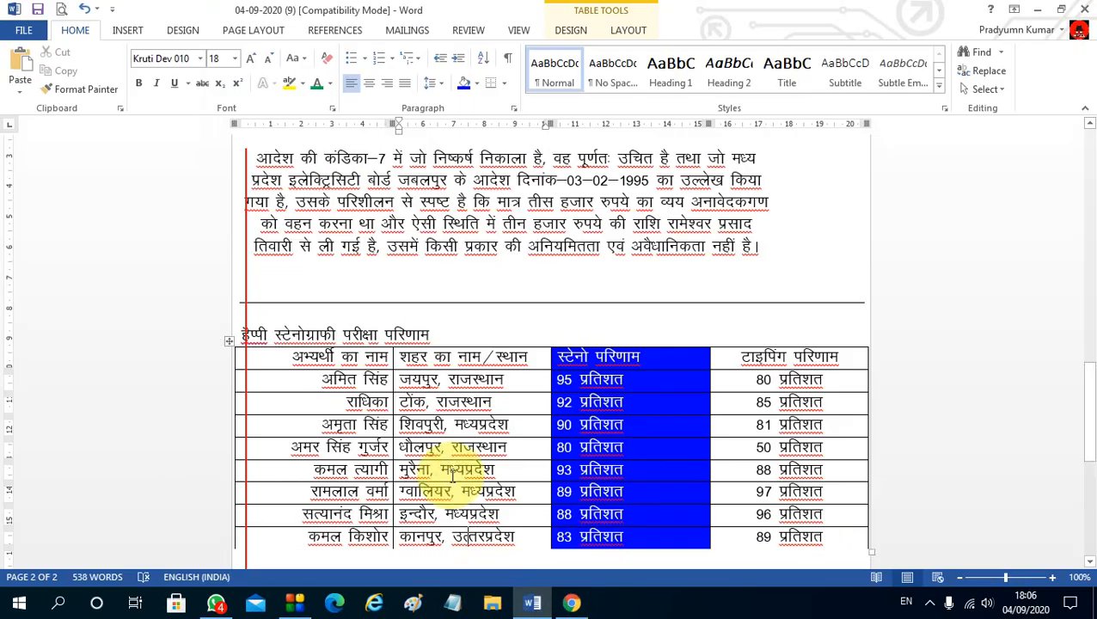
{"action": "left_click", "coordinate": [374, 406]}
{"action": "key", "text": "Return"}
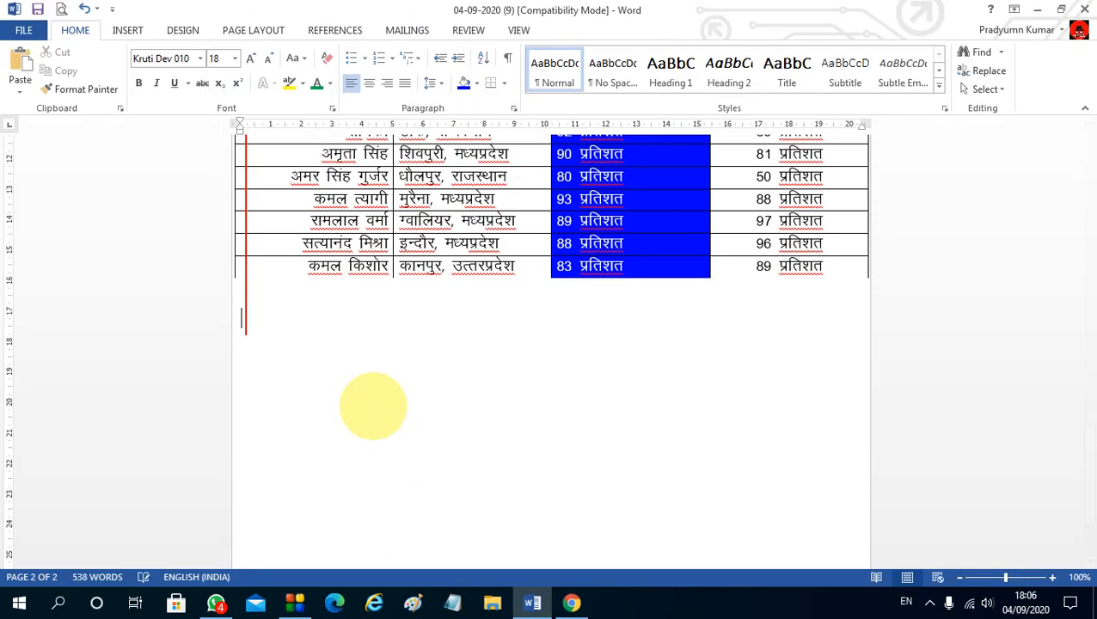
{"action": "type", "text": "मैं होम टैब और इन्सर्ट टैब की कमाण्ड सीख रहा हूं।"}
Apply the subscript effect to the whole sentence below the table.
{"action": "left_click", "coordinate": [337, 334]}
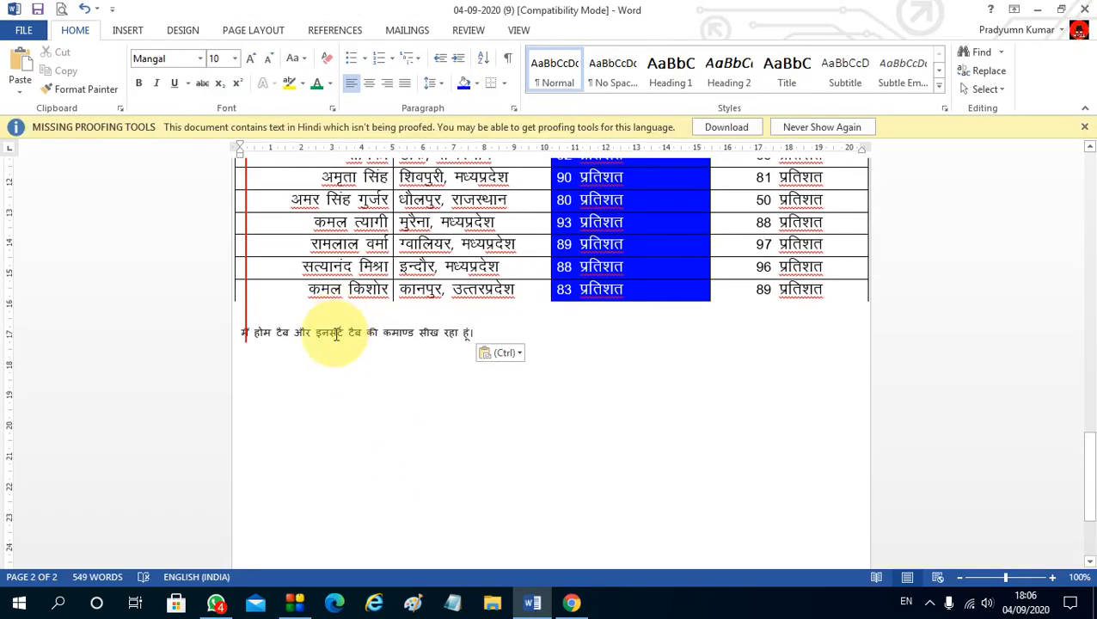
{"action": "double_click", "coordinate": [337, 337]}
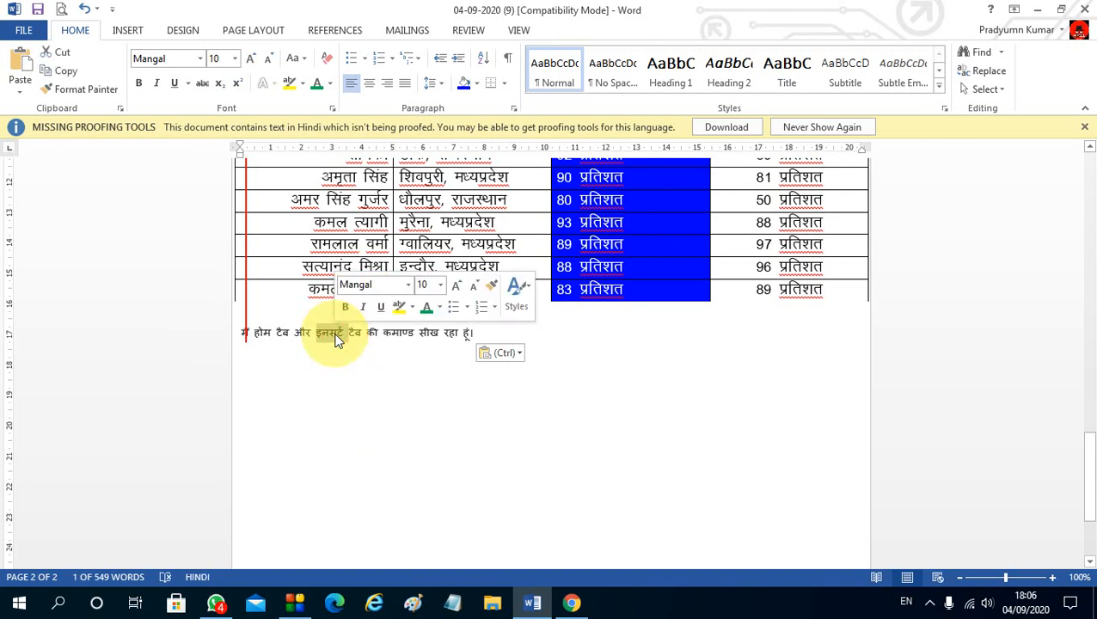
{"action": "triple_click", "coordinate": [403, 340]}
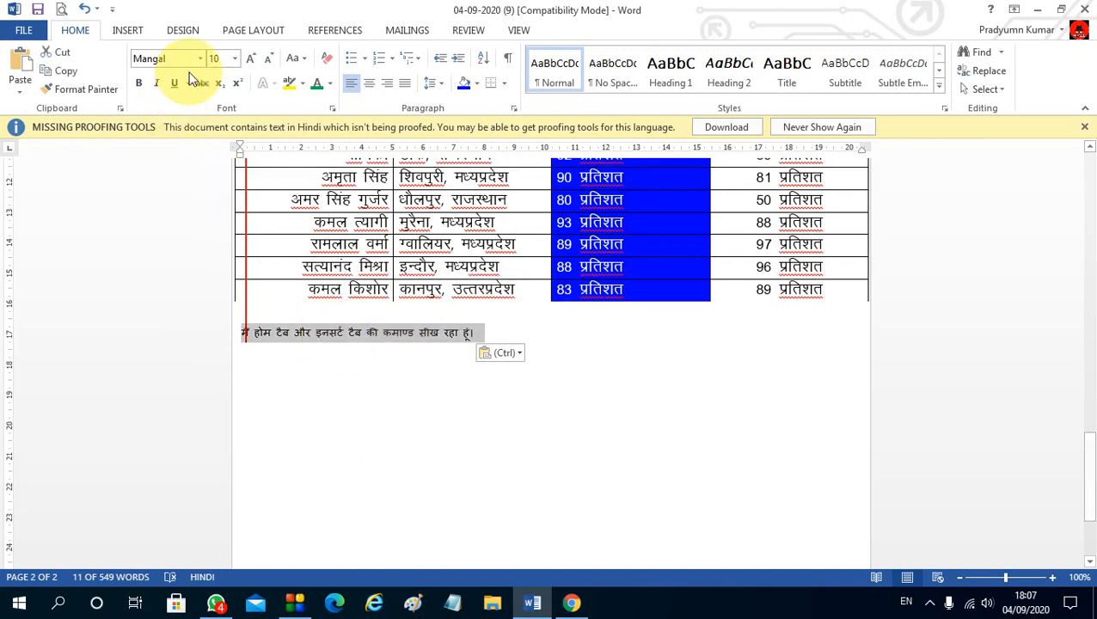
{"action": "left_click", "coordinate": [219, 86]}
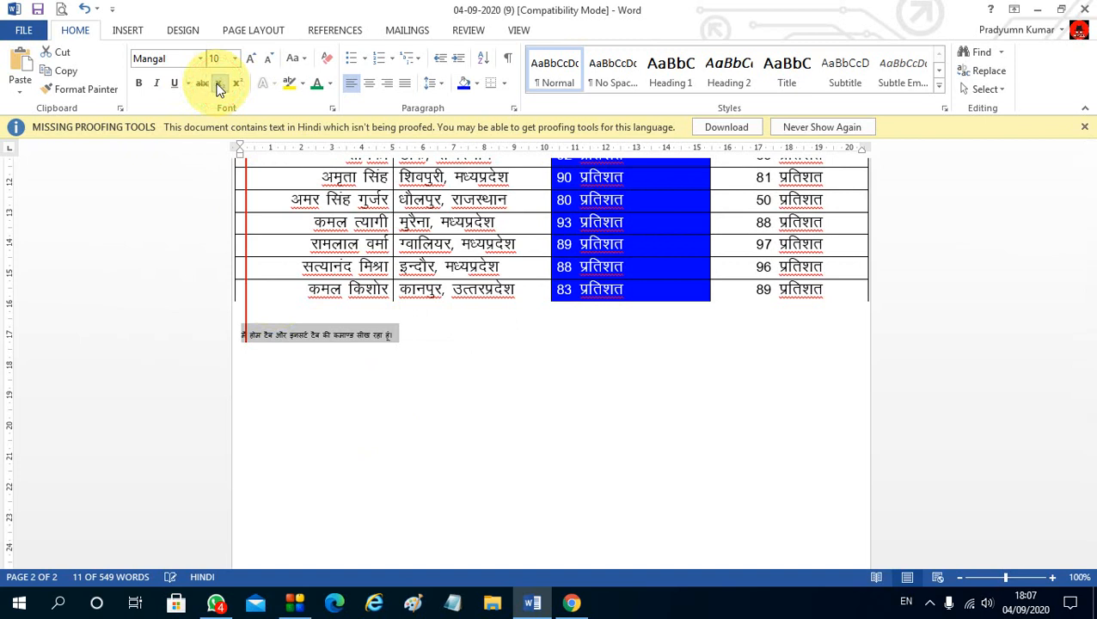
{"action": "left_click", "coordinate": [423, 370]}
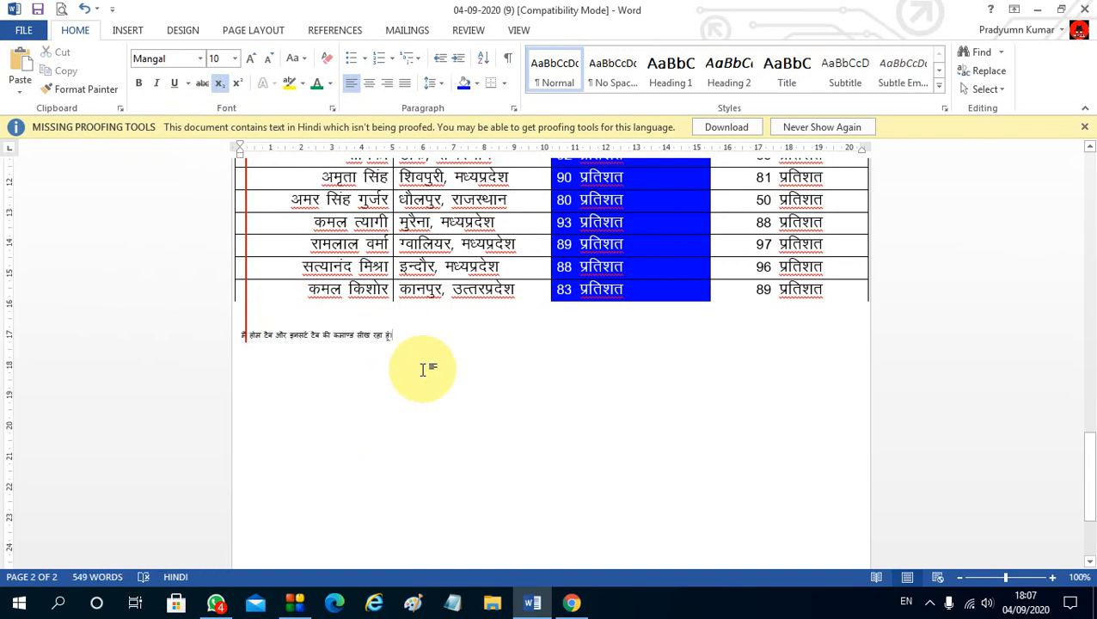
Check question 20 in the browser, and right-align the table's heading line "हैप्पी स्टेनोग्राफी परीक्षा परिणाम" in Word.
{"action": "left_click", "coordinate": [571, 603]}
{"action": "scroll", "coordinate": [313, 502], "scroll_direction": "down", "scroll_amount": 2}
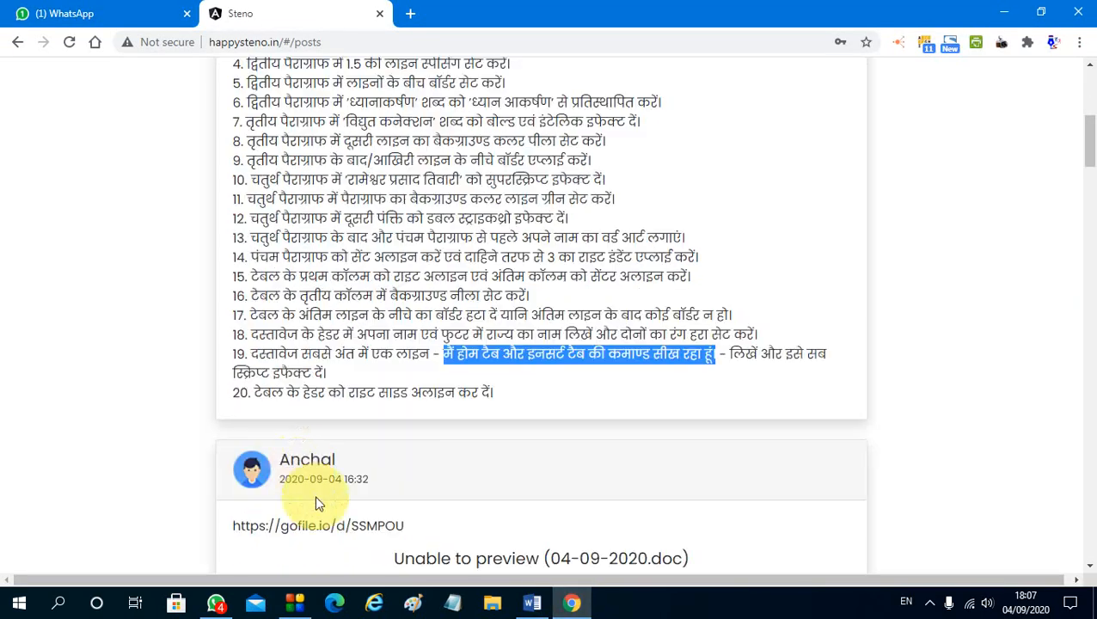
{"action": "scroll", "coordinate": [265, 436], "scroll_direction": "up", "scroll_amount": 1}
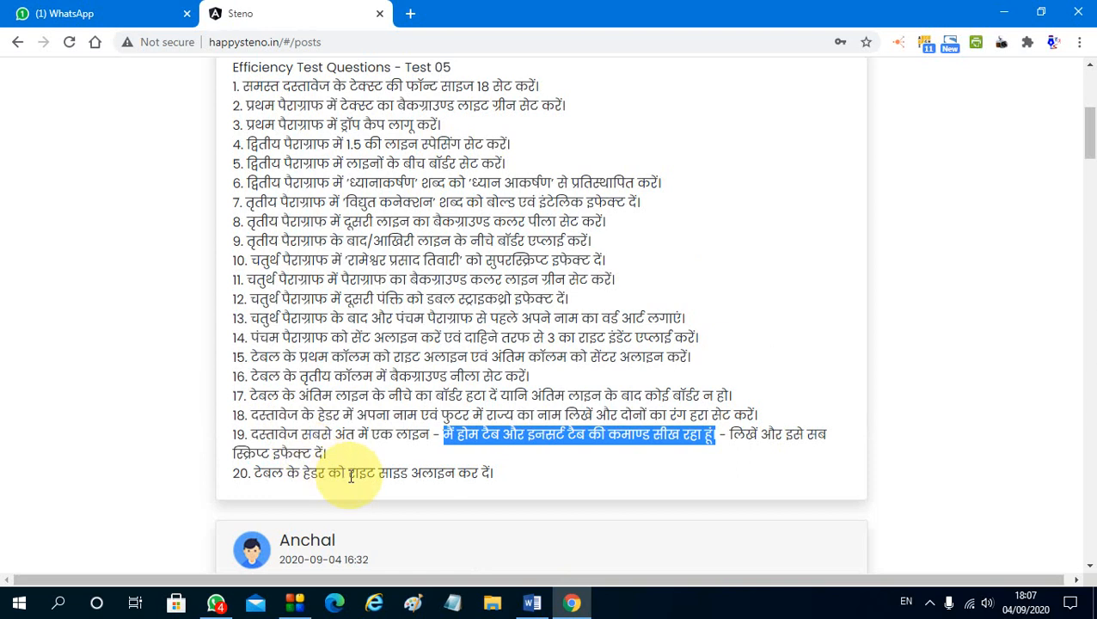
{"action": "key", "text": "ctrl+c"}
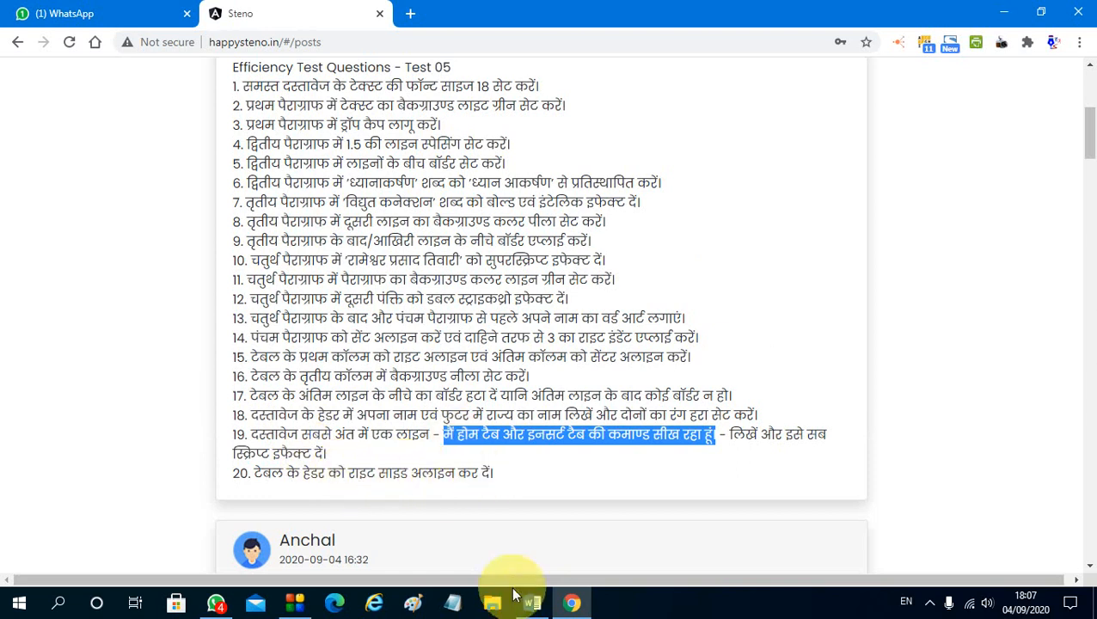
{"action": "left_click", "coordinate": [532, 602]}
{"action": "key", "text": "ctrl+v"}
{"action": "scroll", "coordinate": [443, 340], "scroll_direction": "up", "scroll_amount": 3}
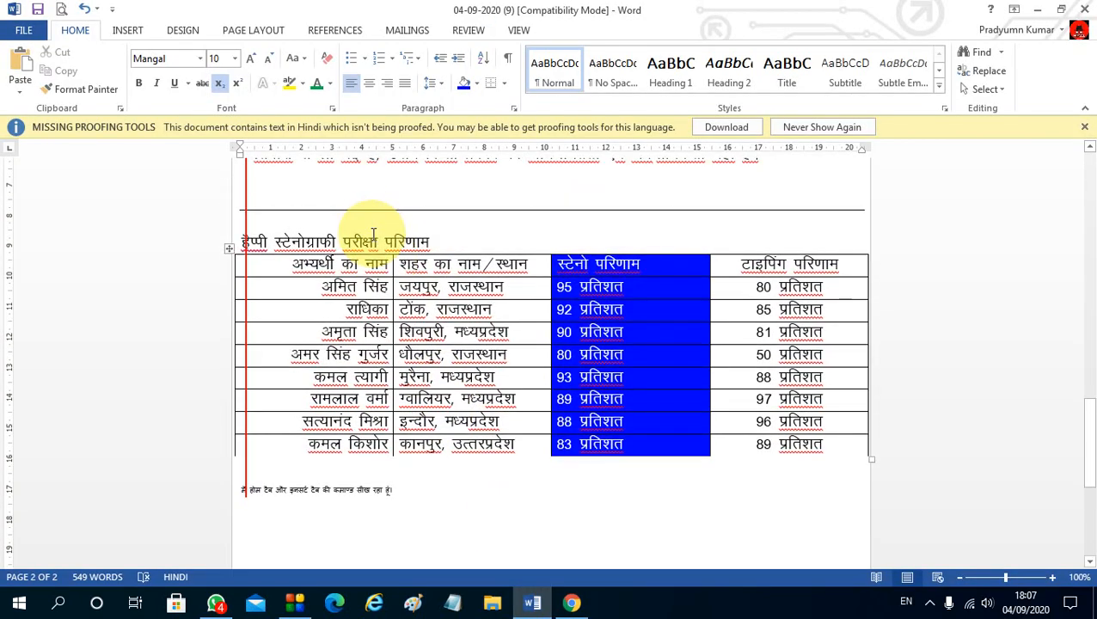
{"action": "left_click", "coordinate": [368, 241]}
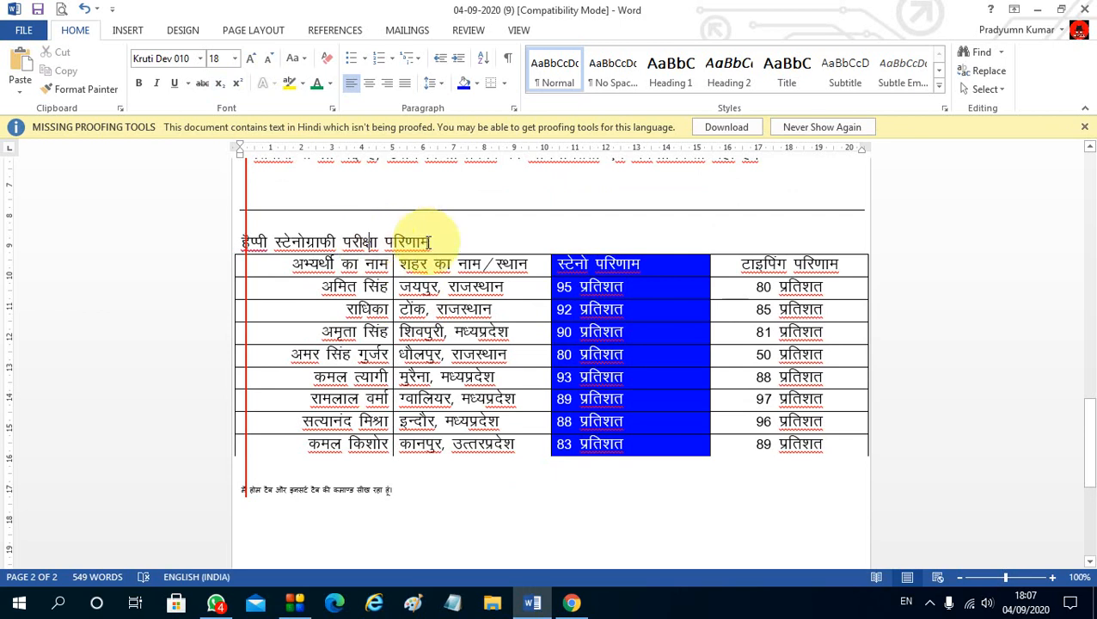
{"action": "left_click", "coordinate": [387, 82]}
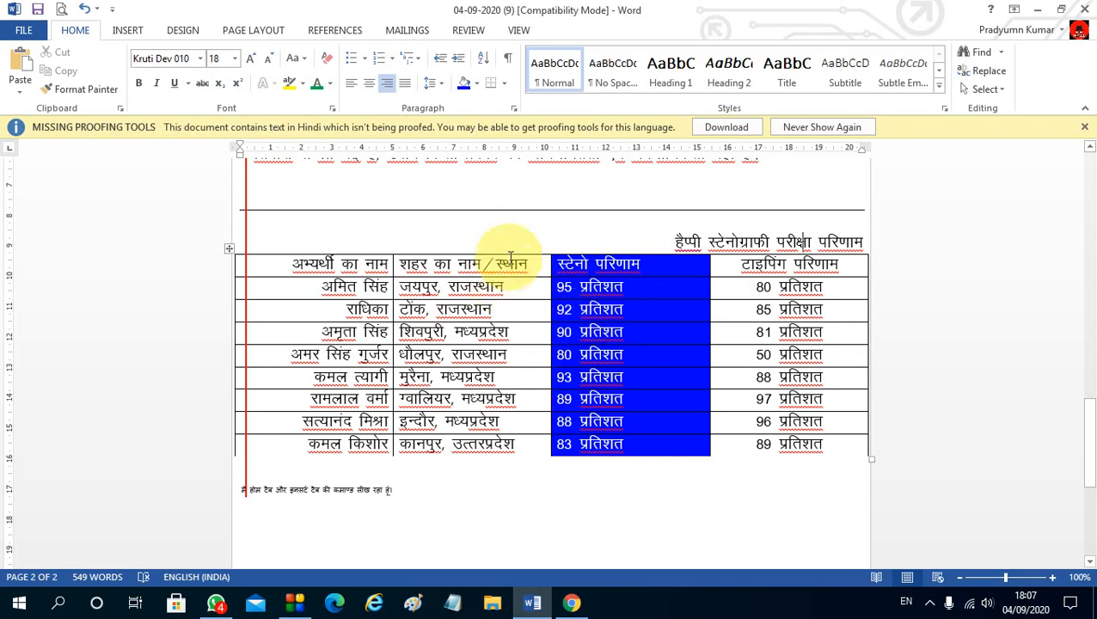
Review the formatted document from the first paragraphs through the WordArt, footer and header to the table and closing sentence.
{"action": "scroll", "coordinate": [510, 257], "scroll_direction": "up", "scroll_amount": 15}
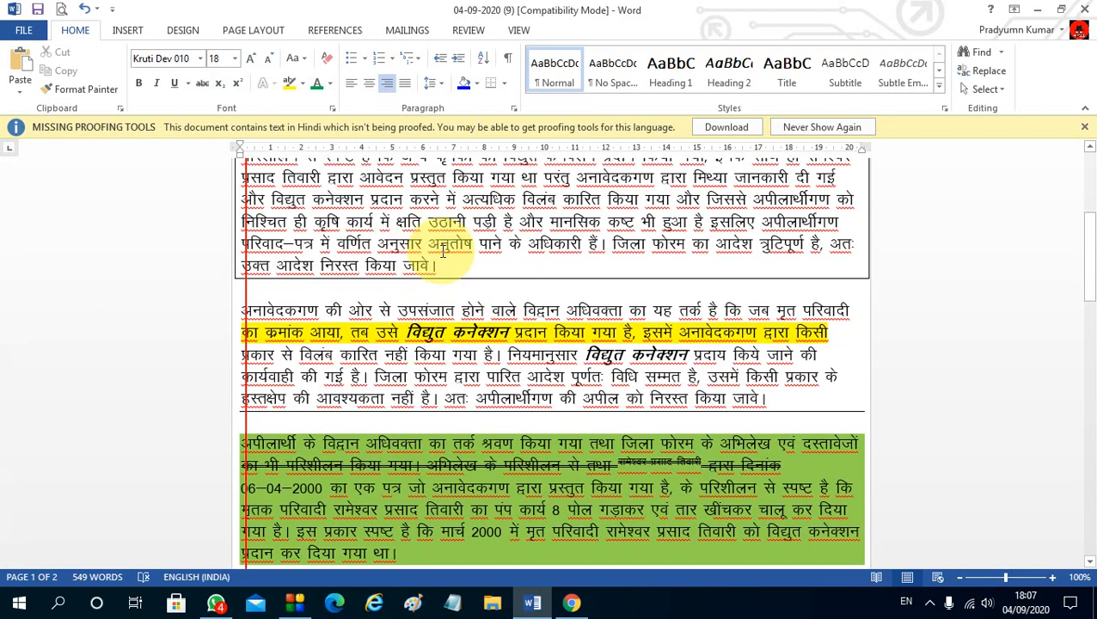
{"action": "scroll", "coordinate": [443, 252], "scroll_direction": "up", "scroll_amount": 3}
{"action": "left_click", "coordinate": [417, 253]}
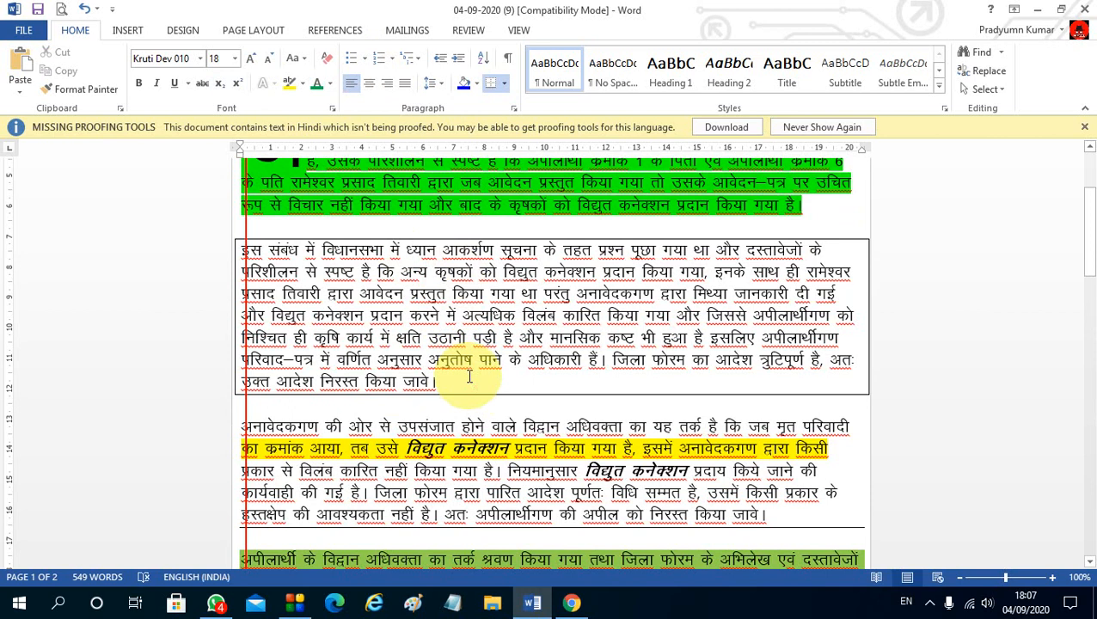
{"action": "left_click_drag", "start_coordinate": [469, 376], "coordinate": [399, 237]}
{"action": "scroll", "coordinate": [465, 404], "scroll_direction": "down", "scroll_amount": 3}
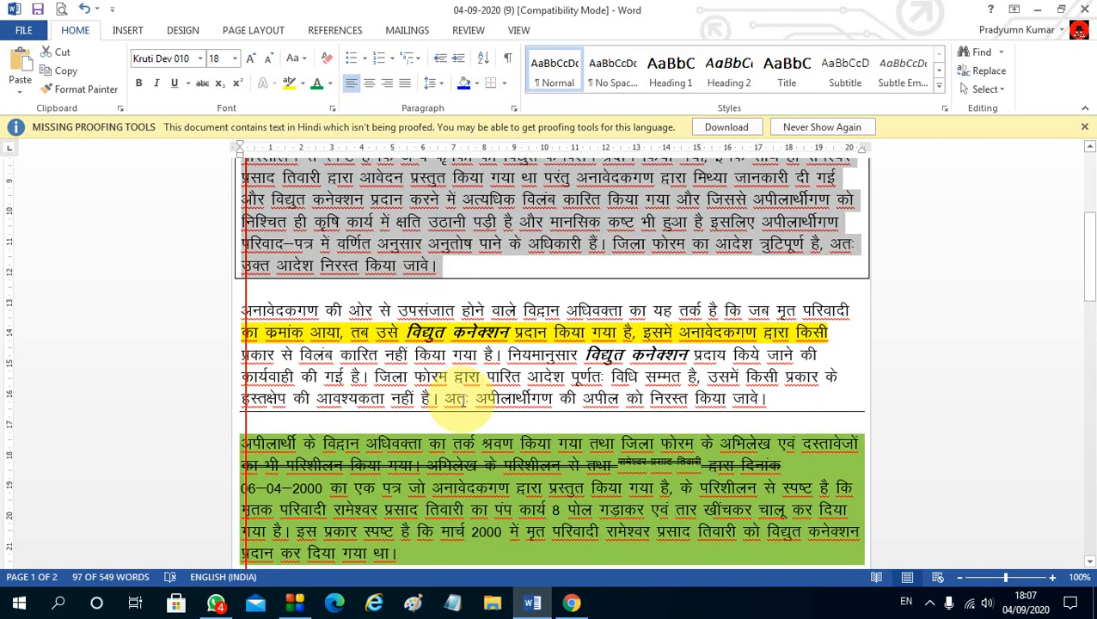
{"action": "left_click", "coordinate": [465, 399]}
{"action": "scroll", "coordinate": [554, 404], "scroll_direction": "down", "scroll_amount": 5}
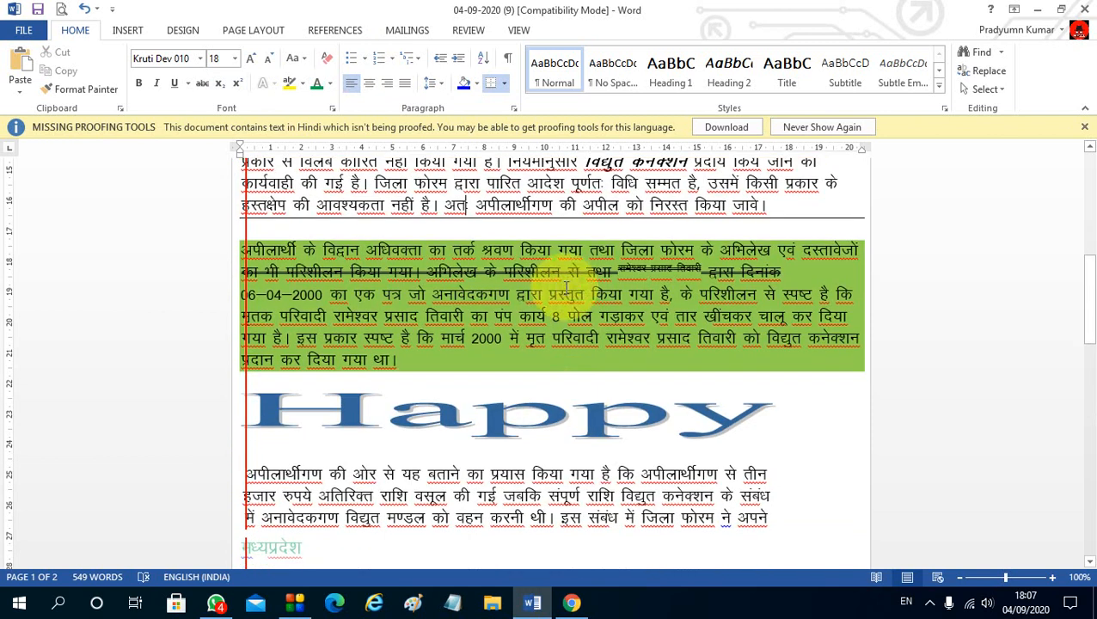
{"action": "scroll", "coordinate": [551, 362], "scroll_direction": "down", "scroll_amount": 5}
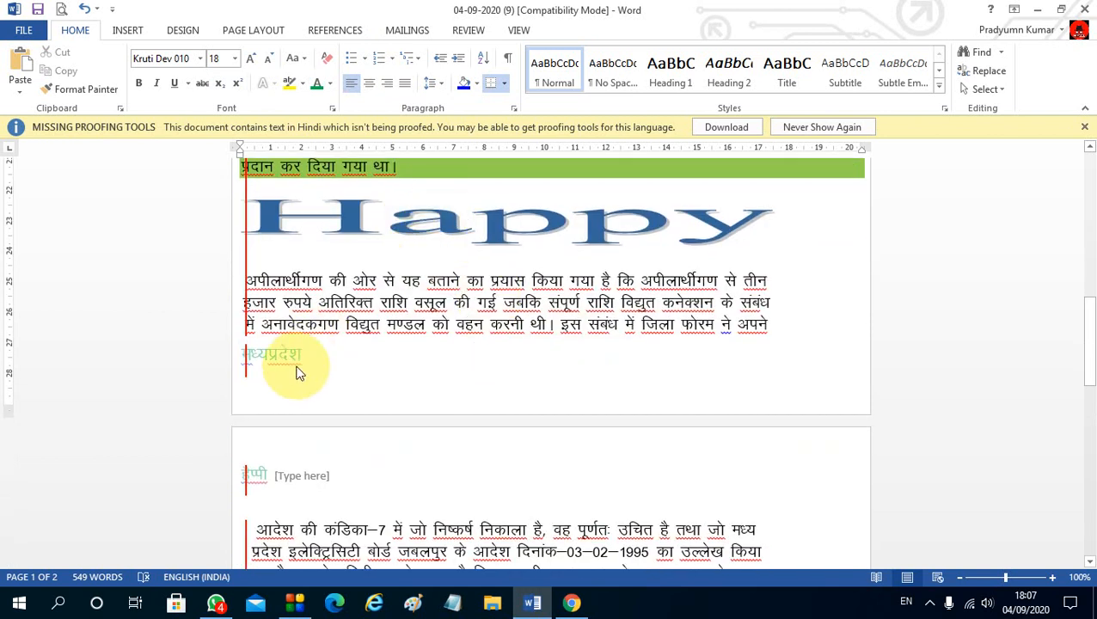
{"action": "scroll", "coordinate": [297, 372], "scroll_direction": "down", "scroll_amount": 4}
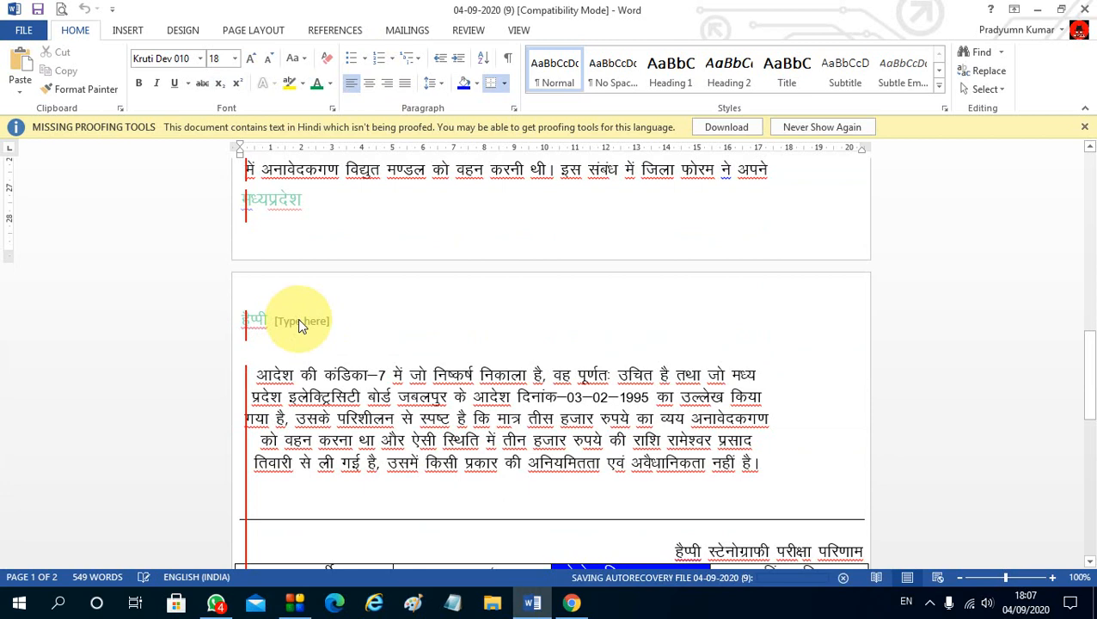
{"action": "scroll", "coordinate": [298, 319], "scroll_direction": "down", "scroll_amount": 8}
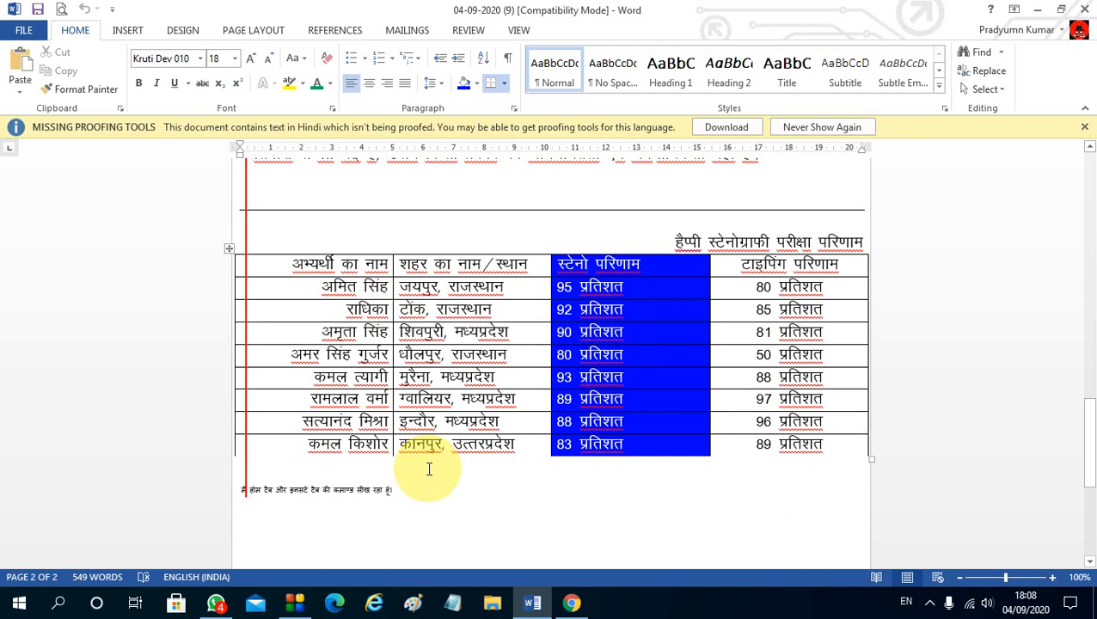
Switch to the browser and reread question 5 about the border between the lines of the second paragraph.
{"action": "left_click", "coordinate": [571, 603]}
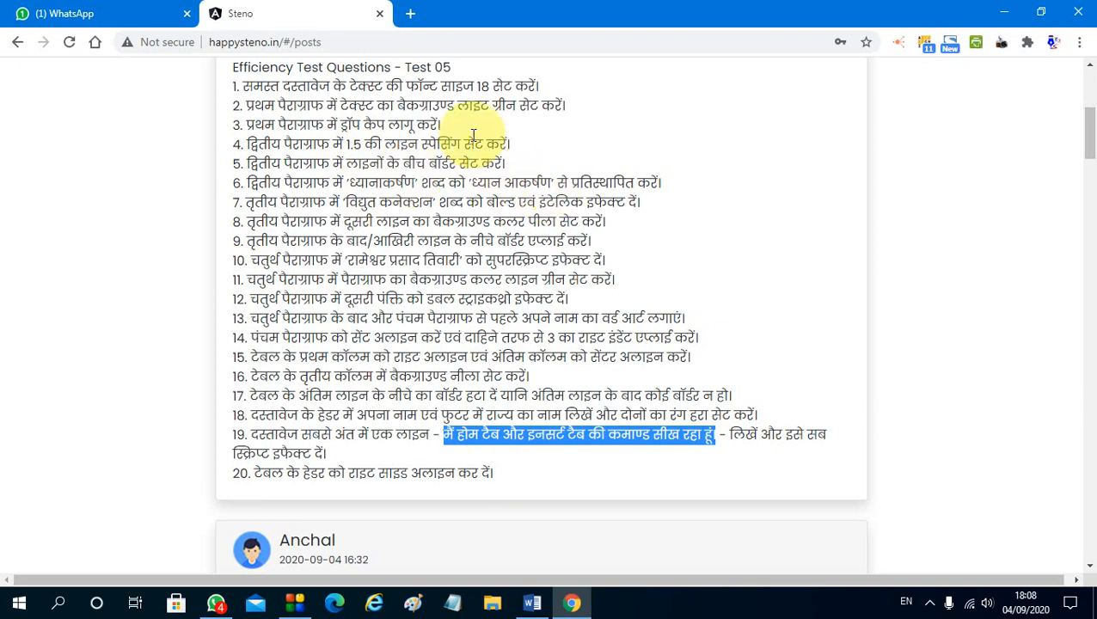
{"action": "left_click_drag", "start_coordinate": [293, 163], "coordinate": [510, 163]}
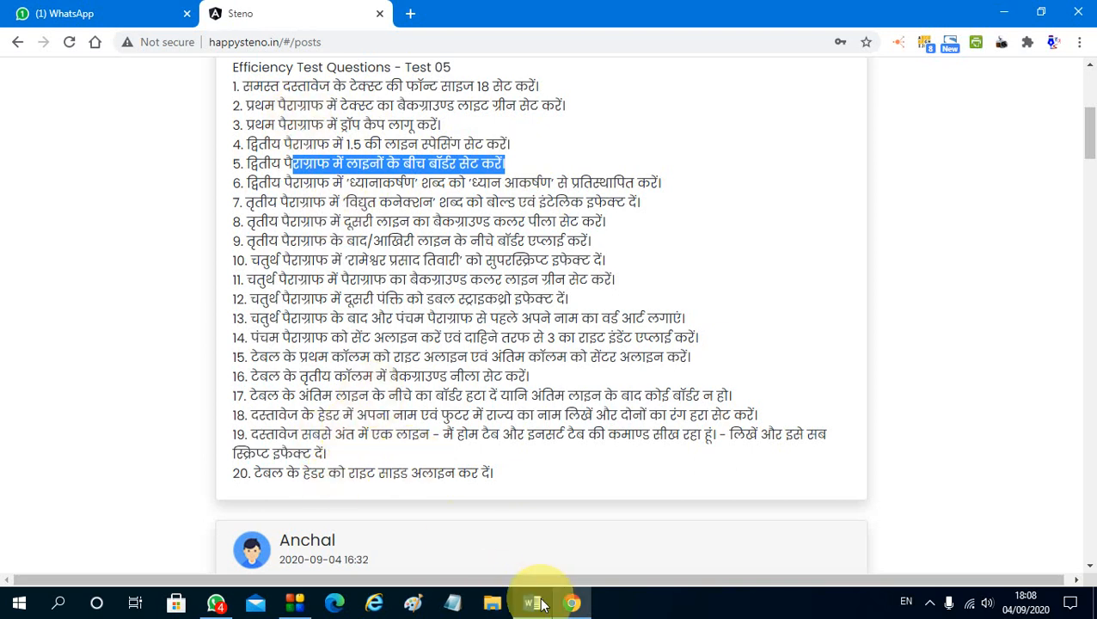
{"action": "left_click", "coordinate": [482, 273]}
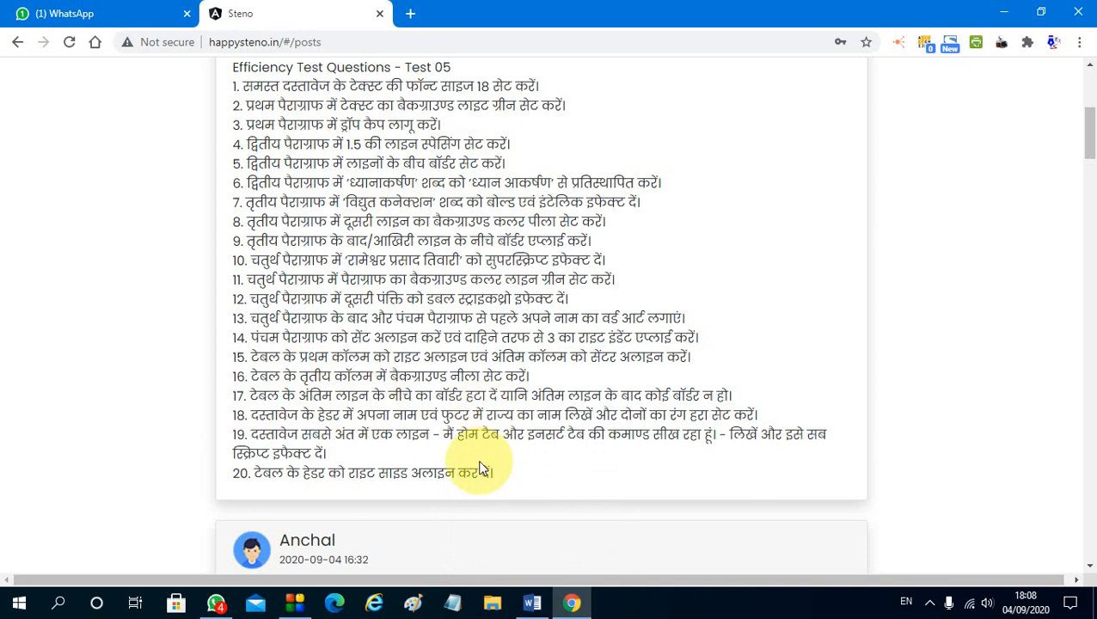